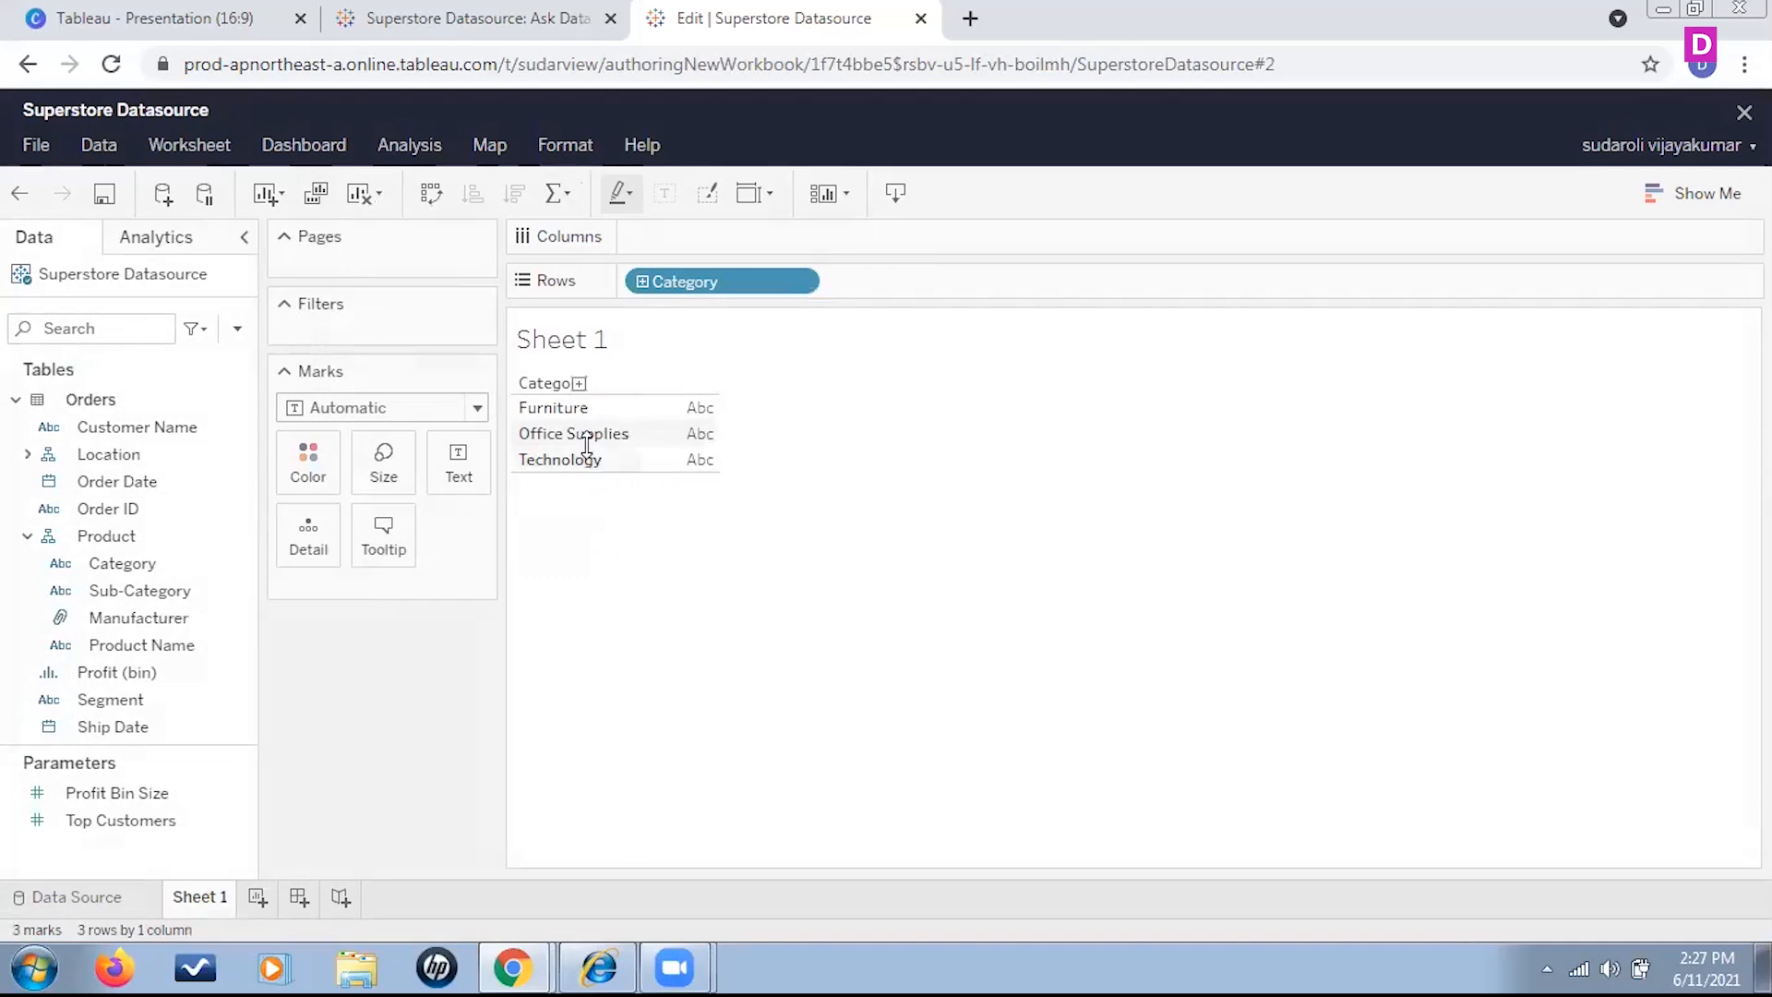
Add the Sales measure to the Marks card and show it as text for each category
mouse_move(651, 461)
mouse_move(674, 417)
scroll(199, 637, "down", 5)
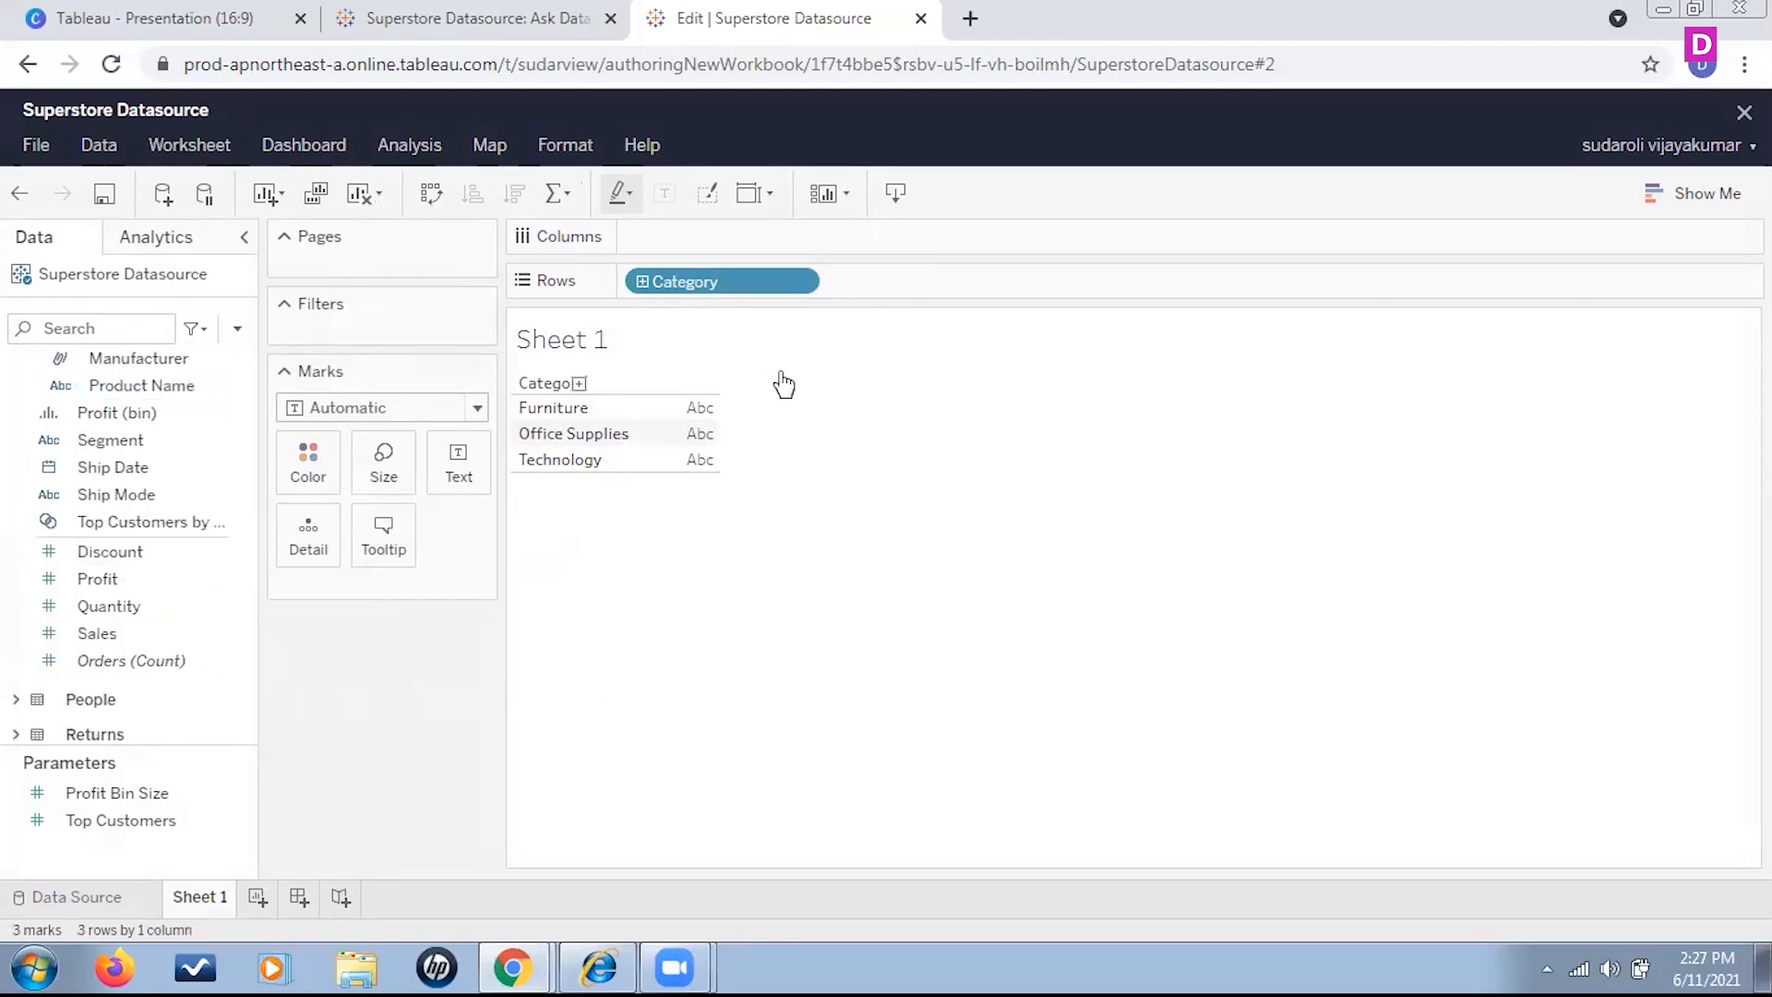
left_click(130, 637)
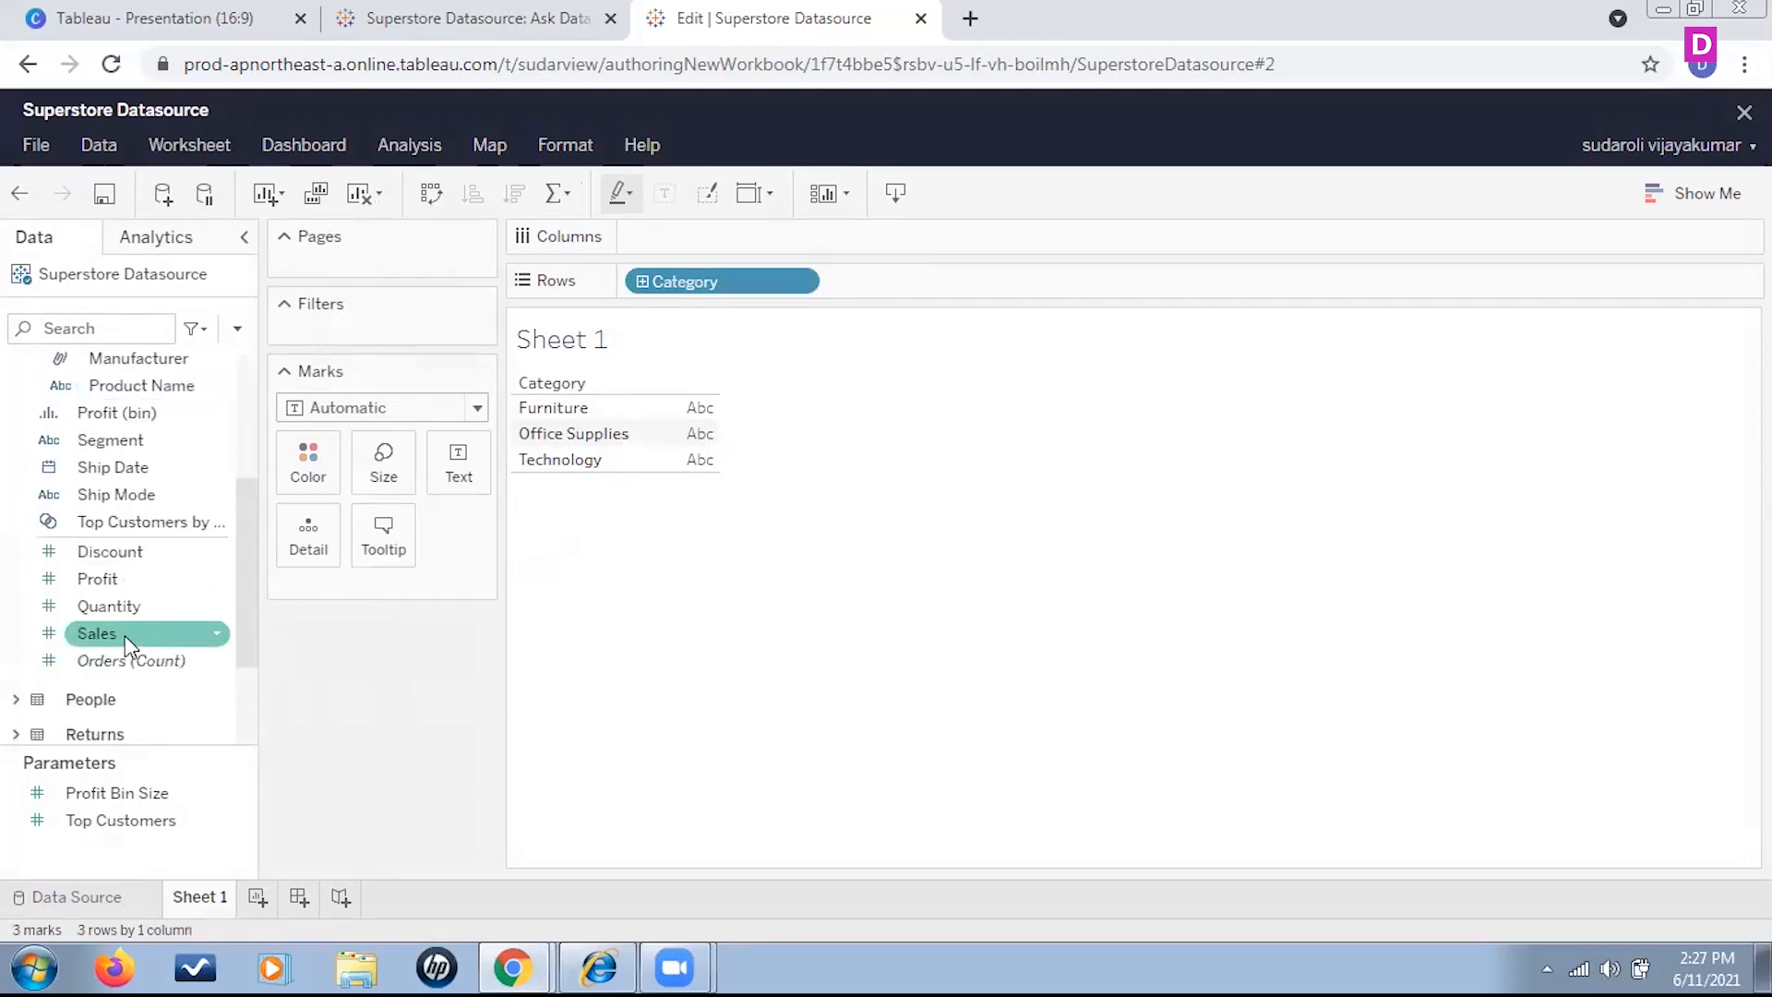
left_click_drag(109, 635, 386, 598)
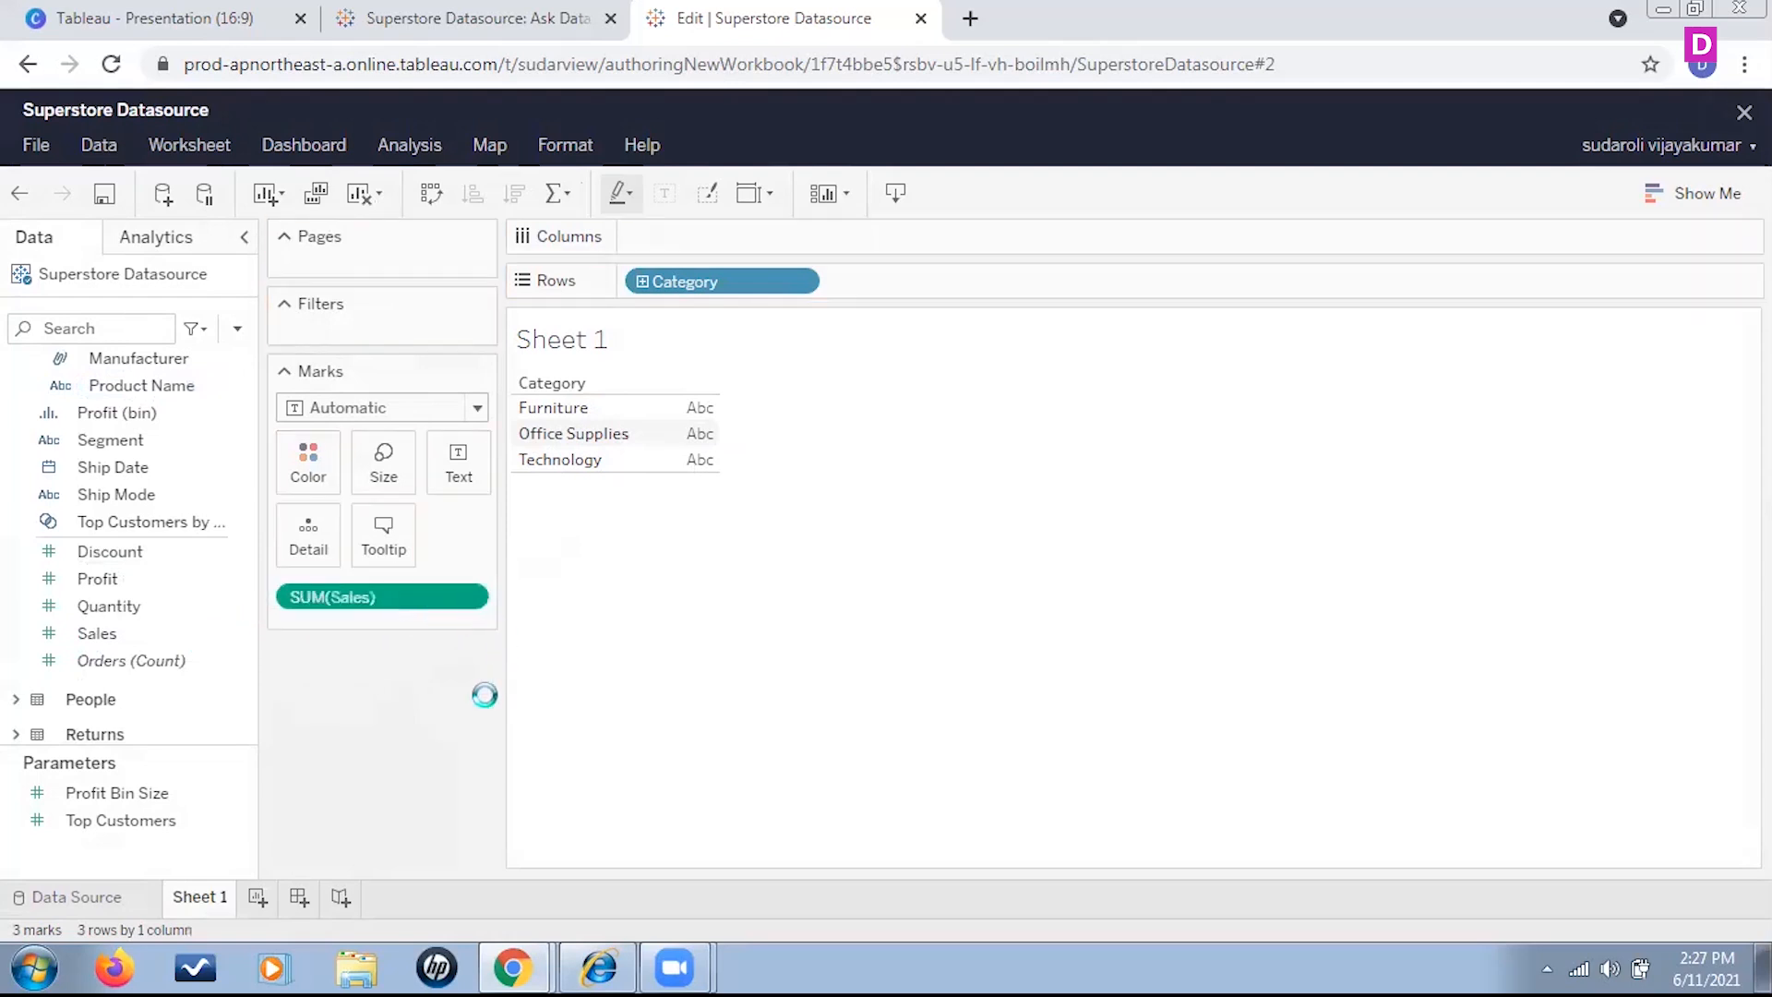
left_click(290, 597)
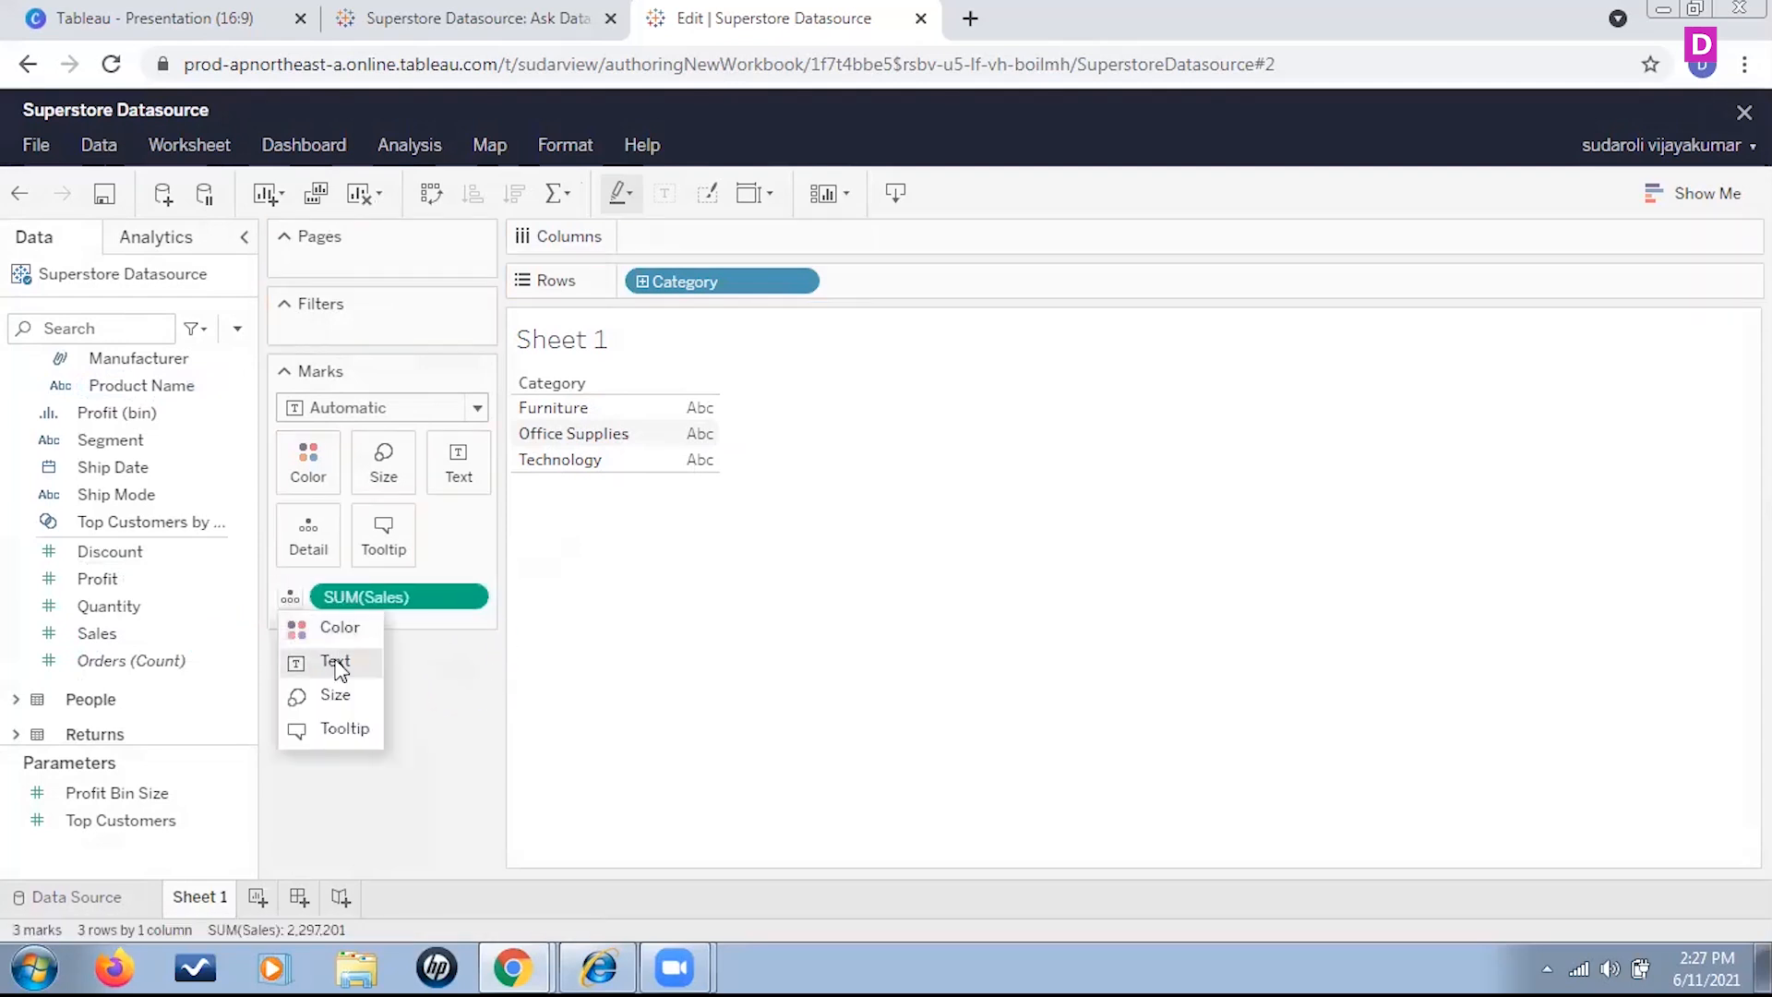
left_click(336, 664)
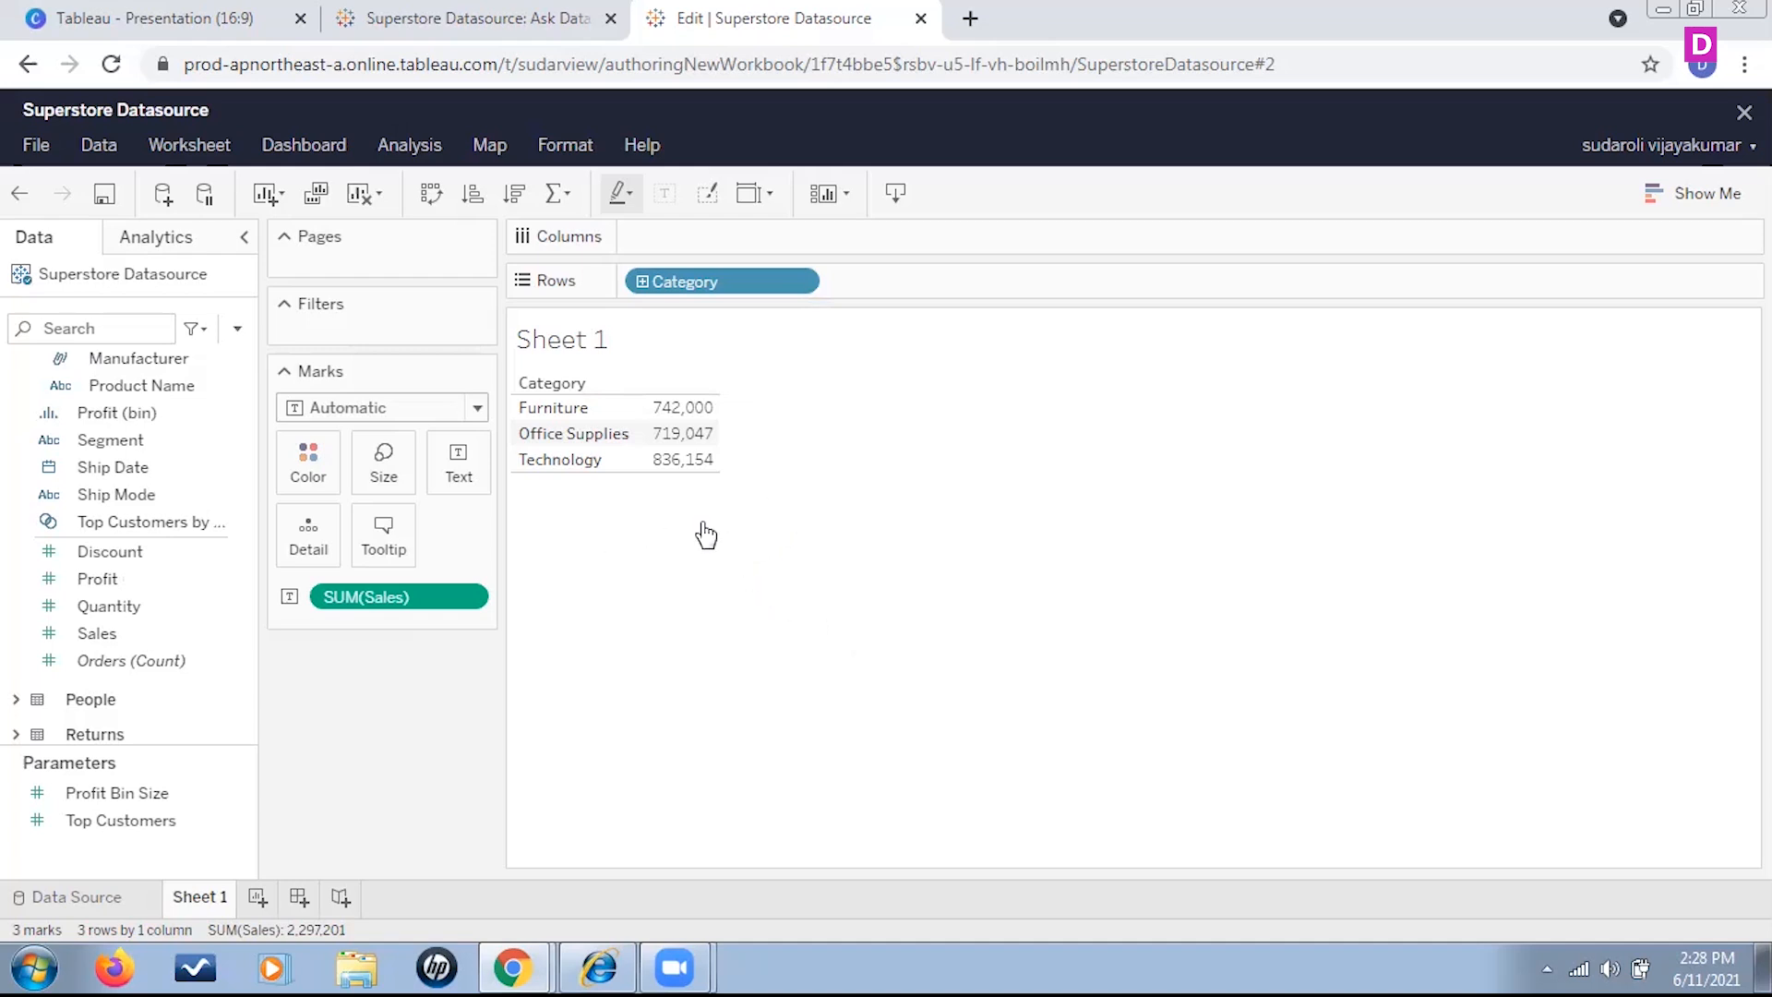
Show column grand totals for the category sales table
left_click(410, 148)
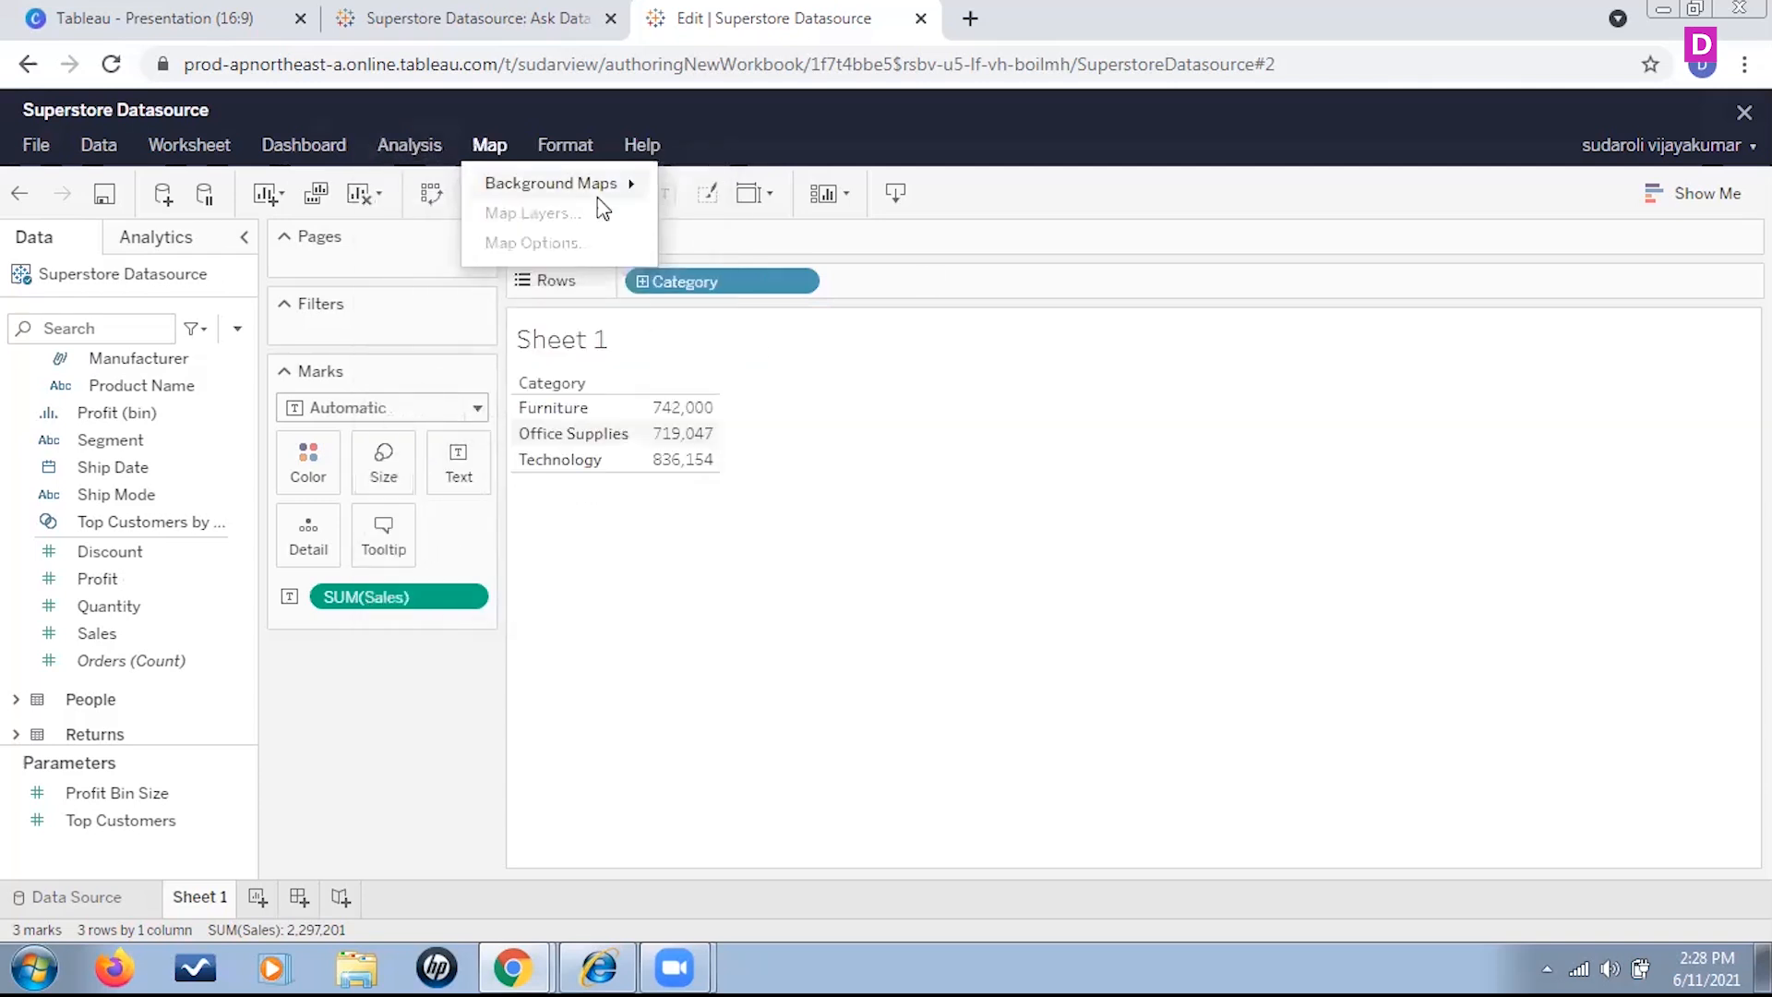
mouse_move(653, 330)
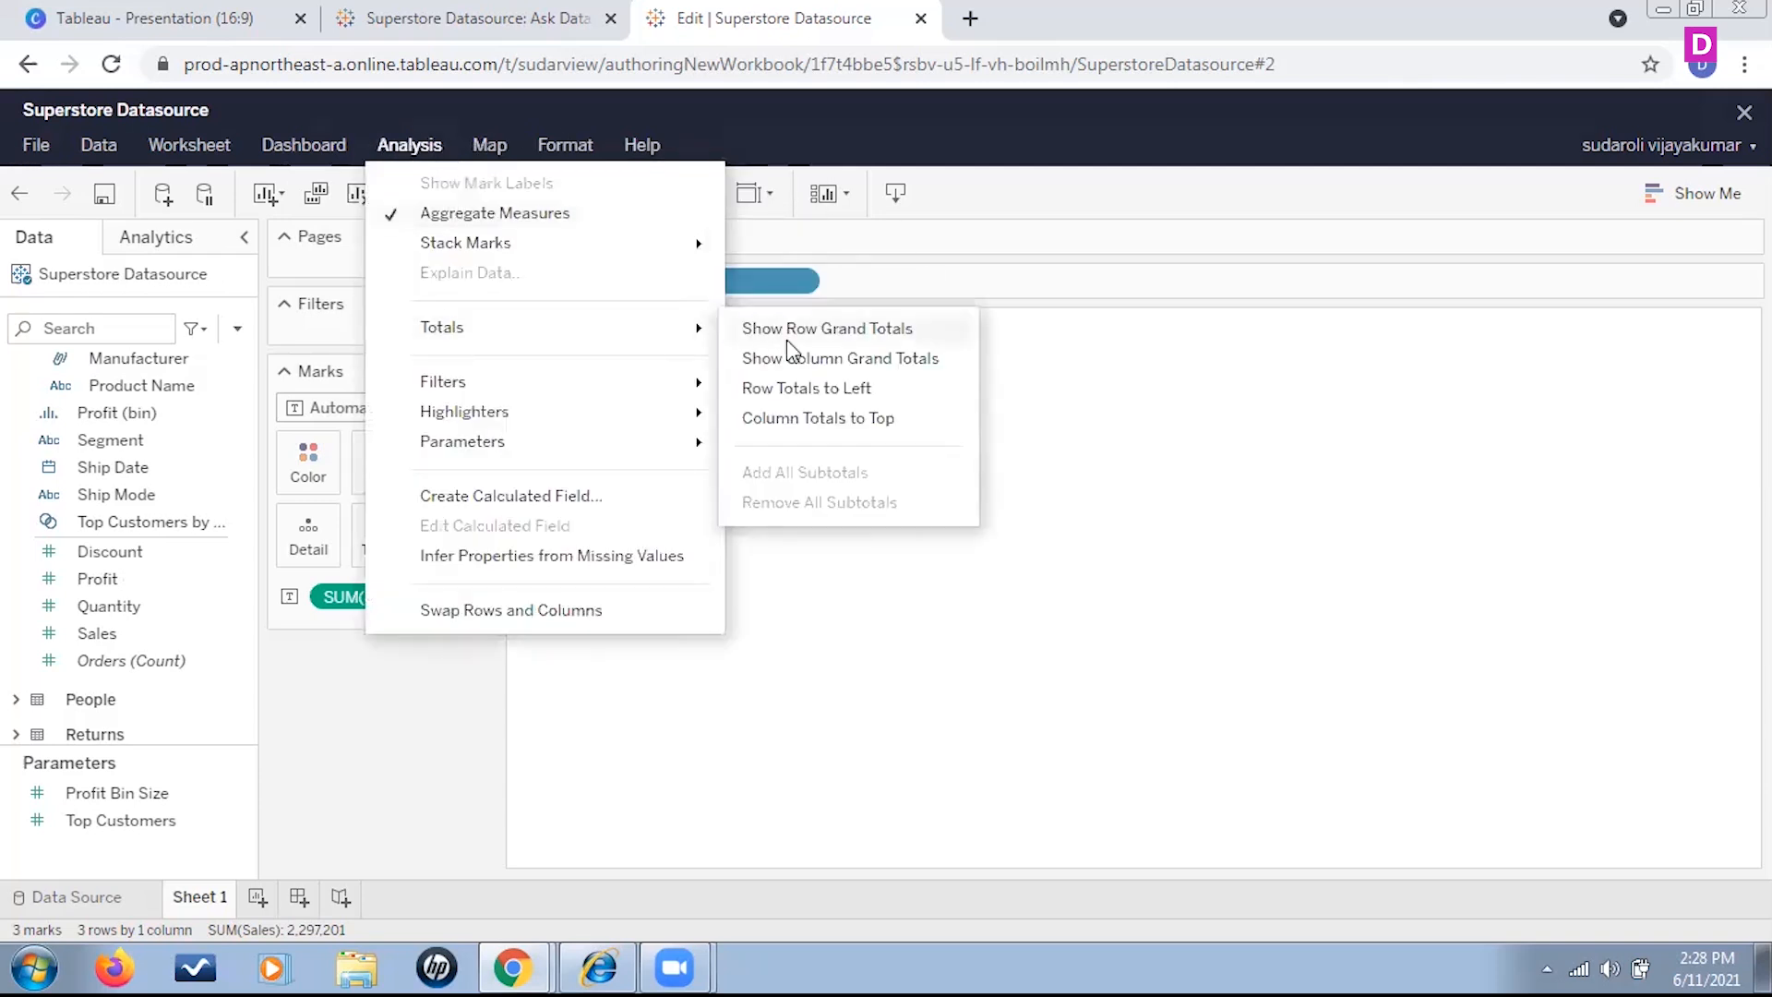
left_click(931, 367)
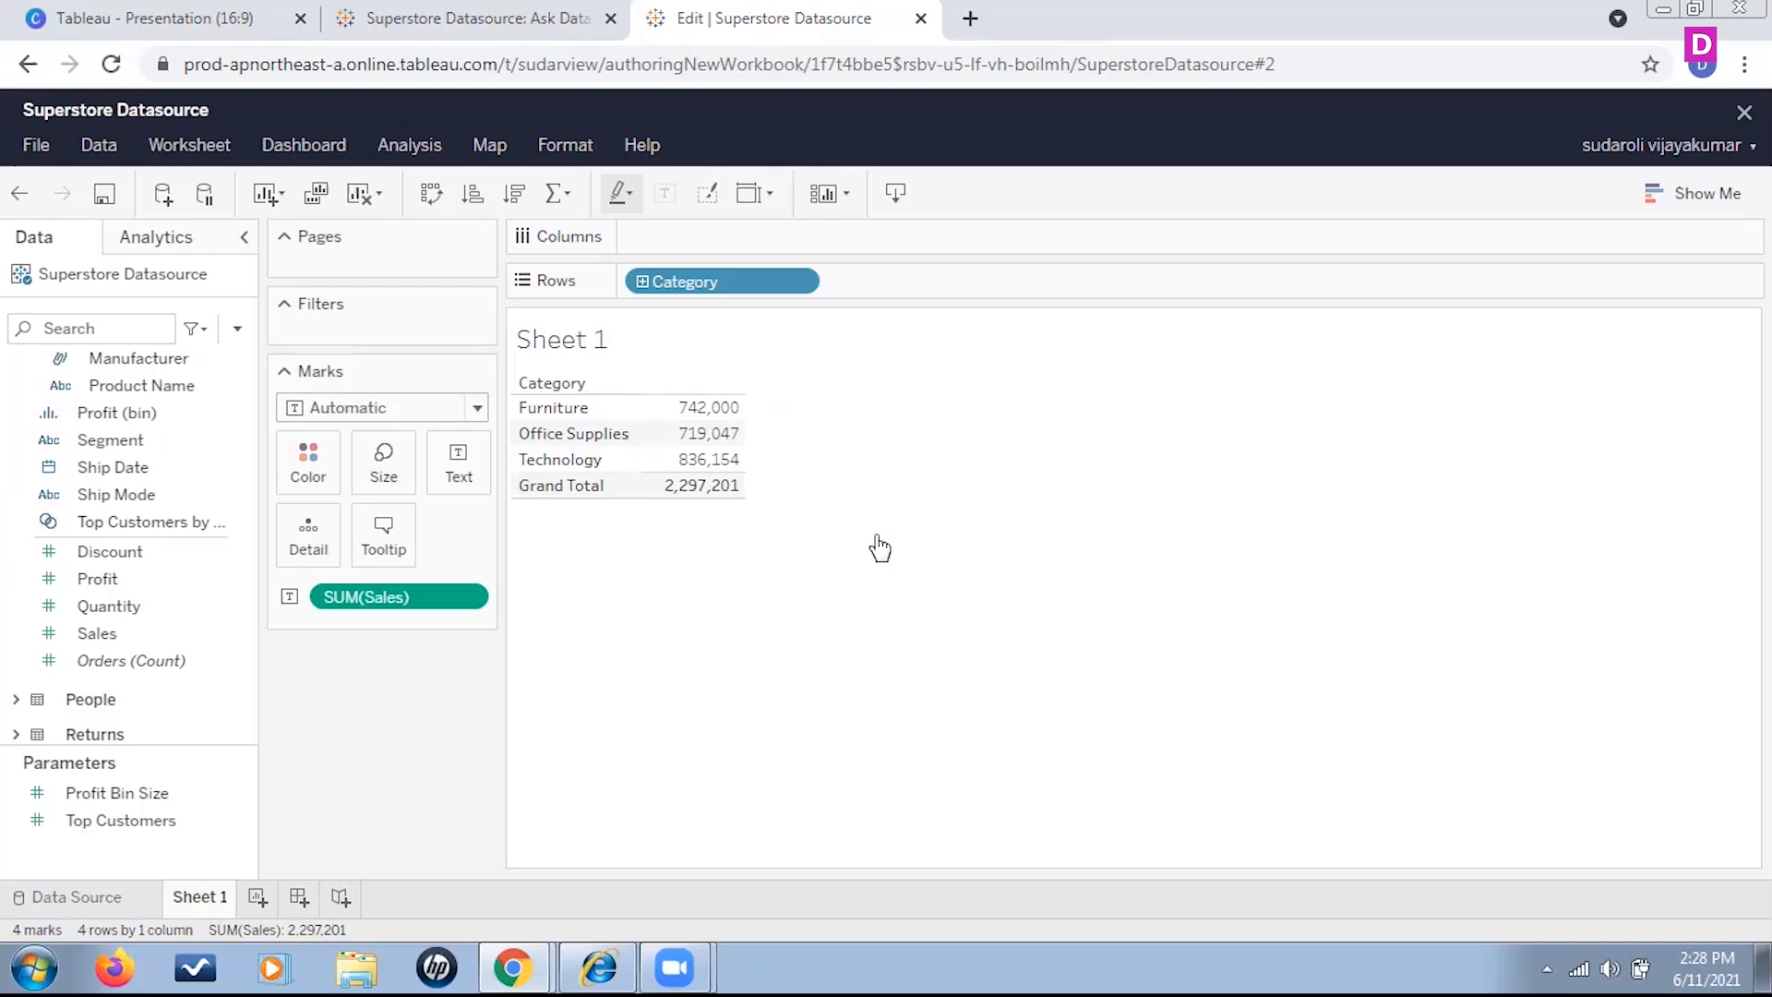
Try the Percent of Total quick table calculation on the summed Sales text values and undo it
left_click(474, 598)
scroll(534, 455, "down", 2)
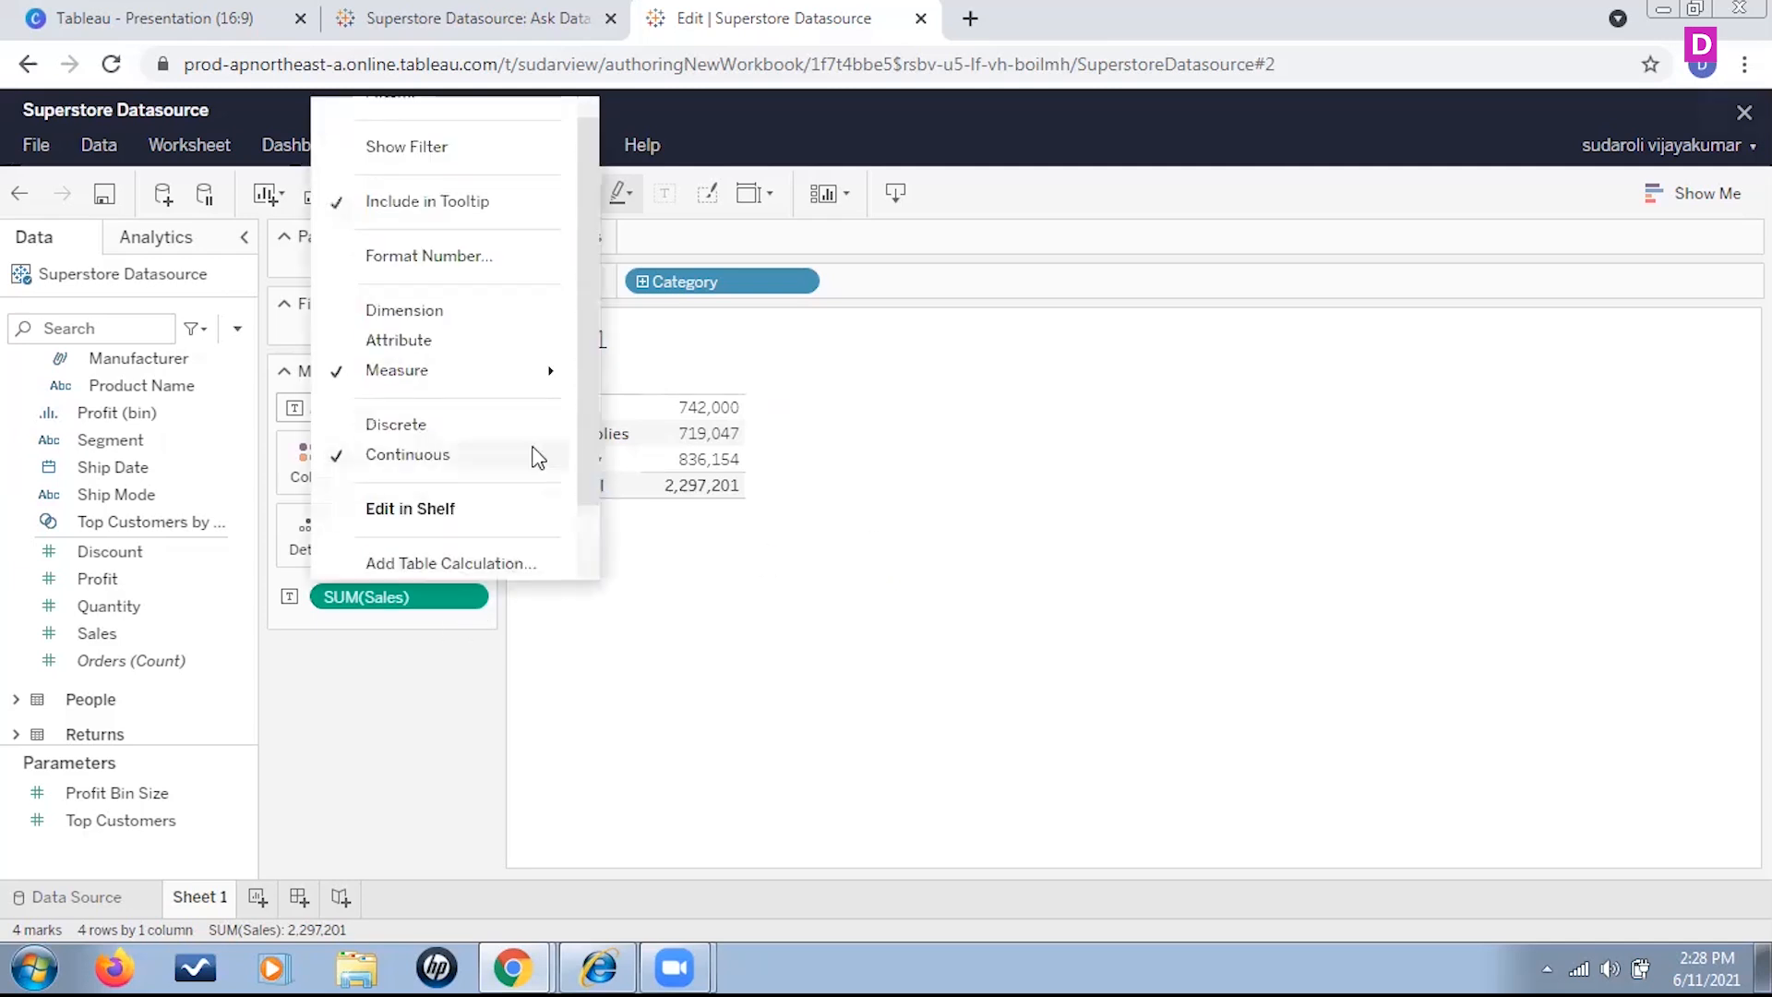
mouse_move(474, 512)
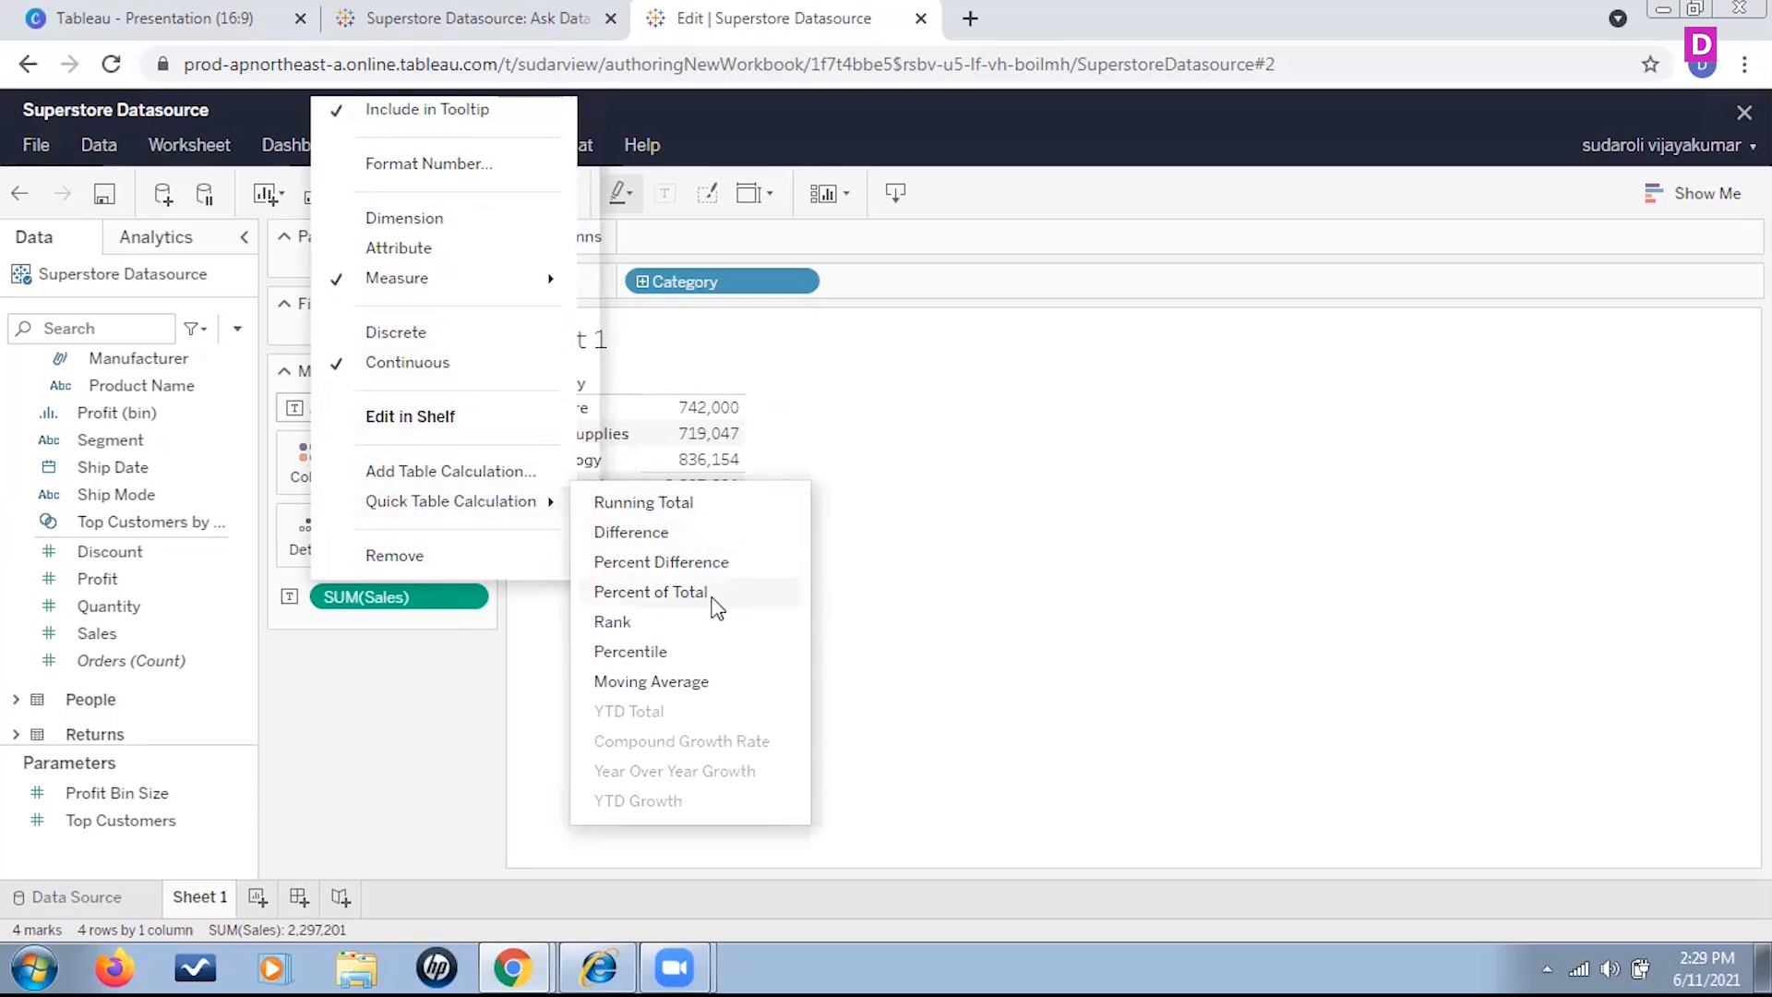
left_click(651, 593)
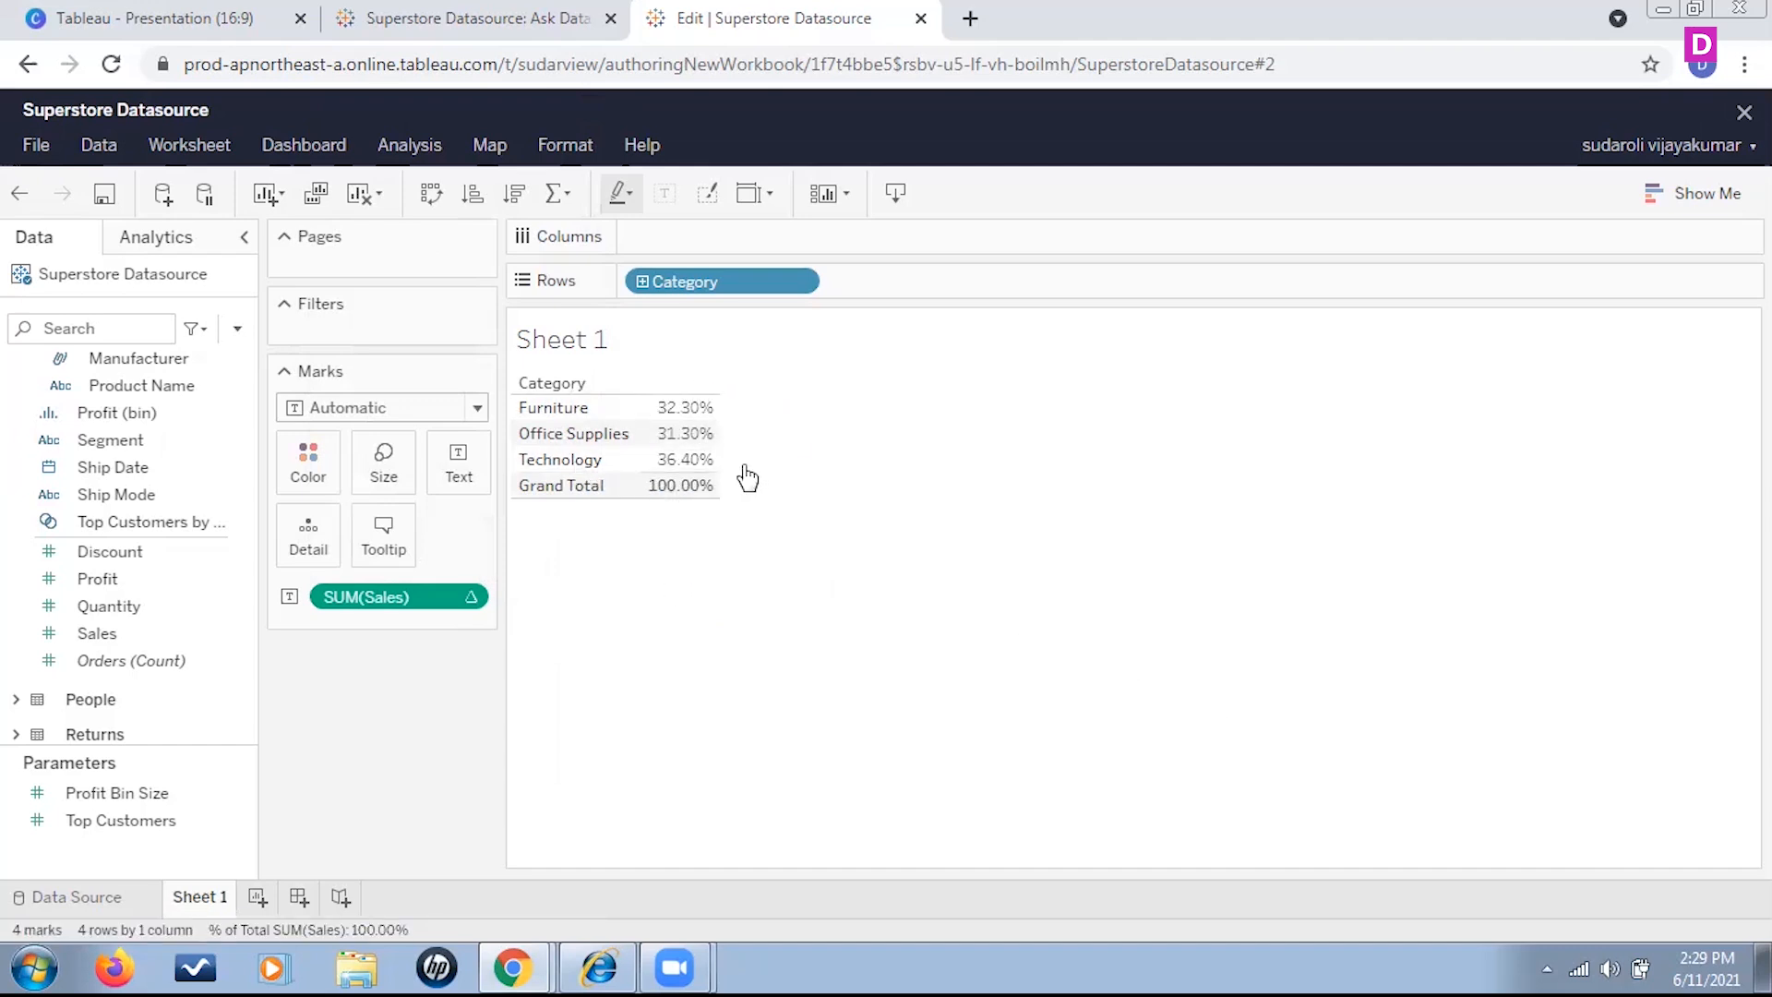
mouse_move(687, 469)
mouse_move(684, 503)
key("ctrl+z")
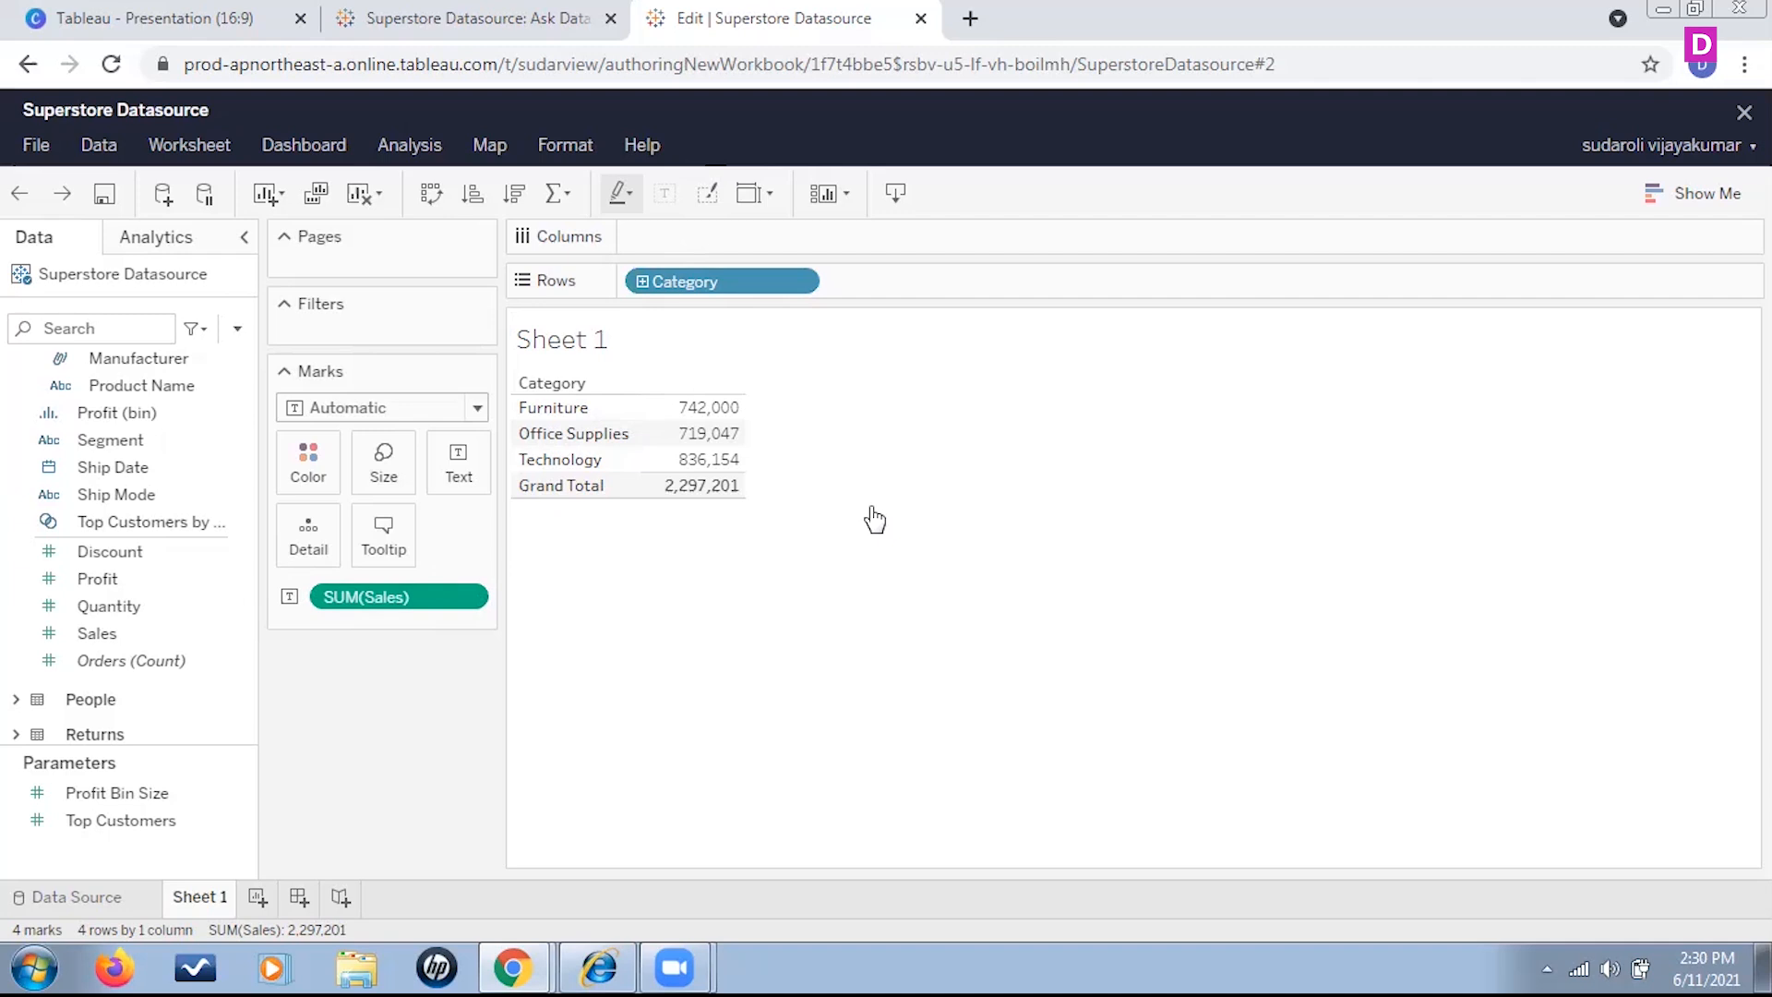
Remove Sales and Category from the sheet, and place Category on Rows again
left_click_drag(438, 598, 433, 770)
left_click_drag(683, 281, 397, 757)
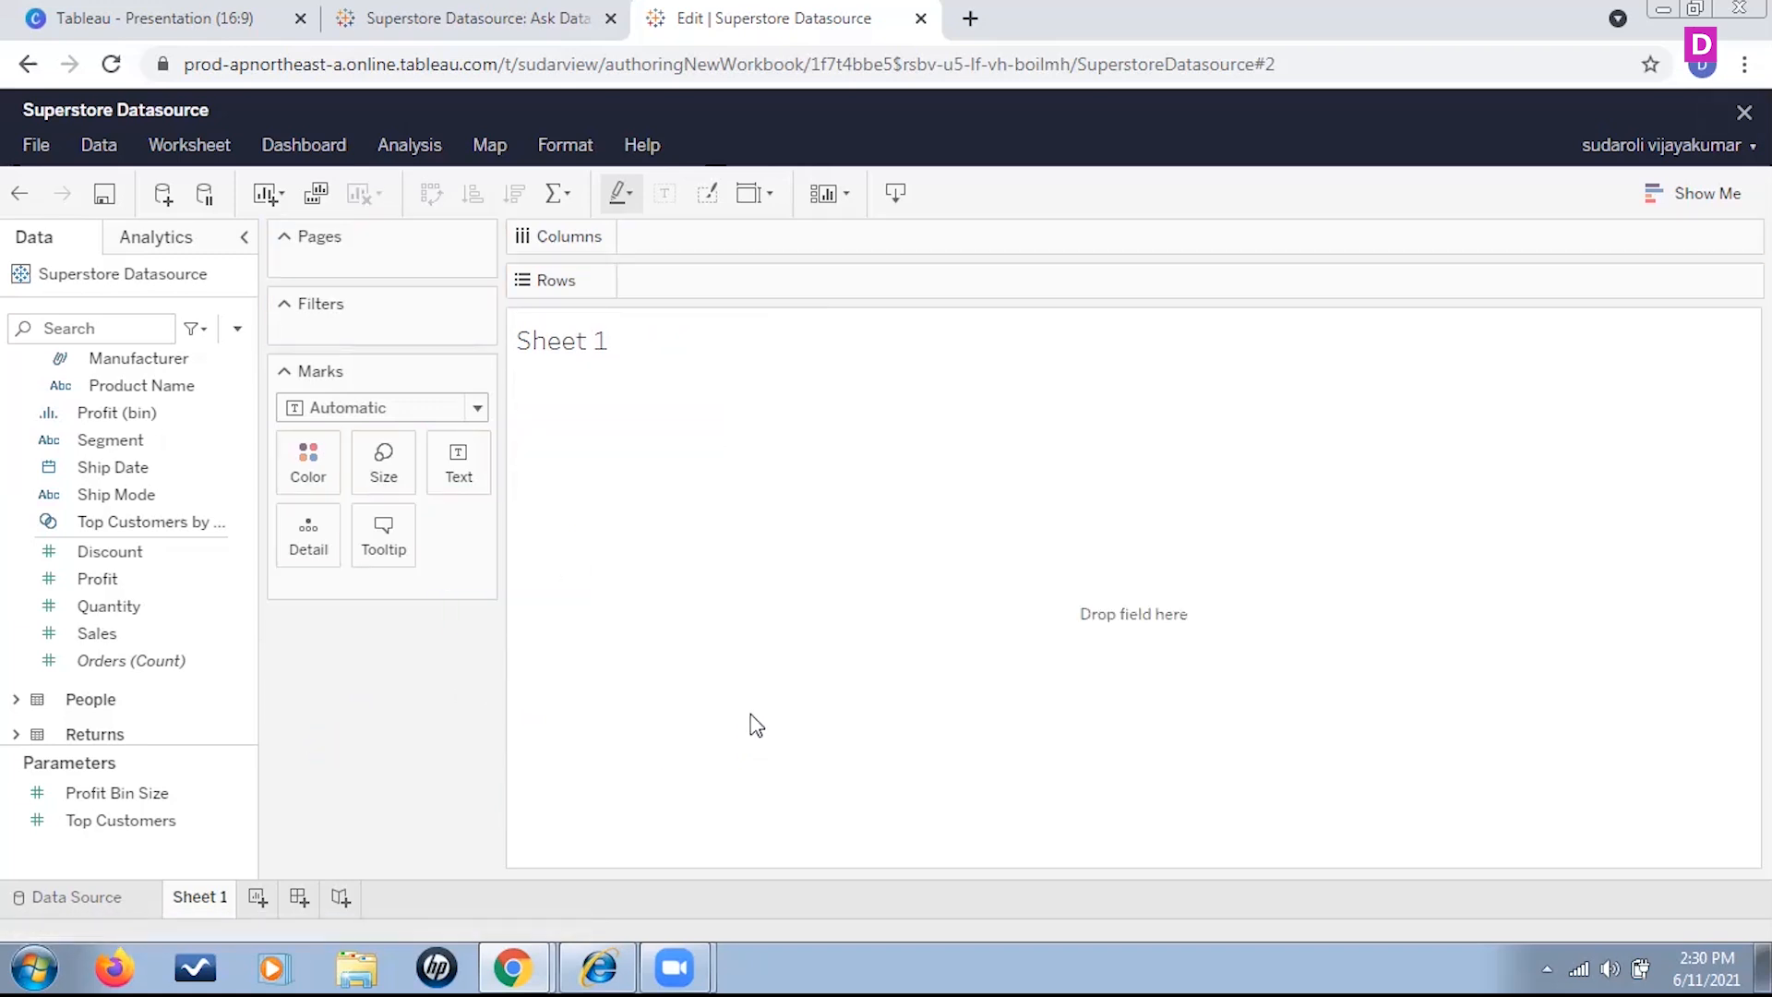
scroll(111, 521, "up", 3)
left_click(146, 645)
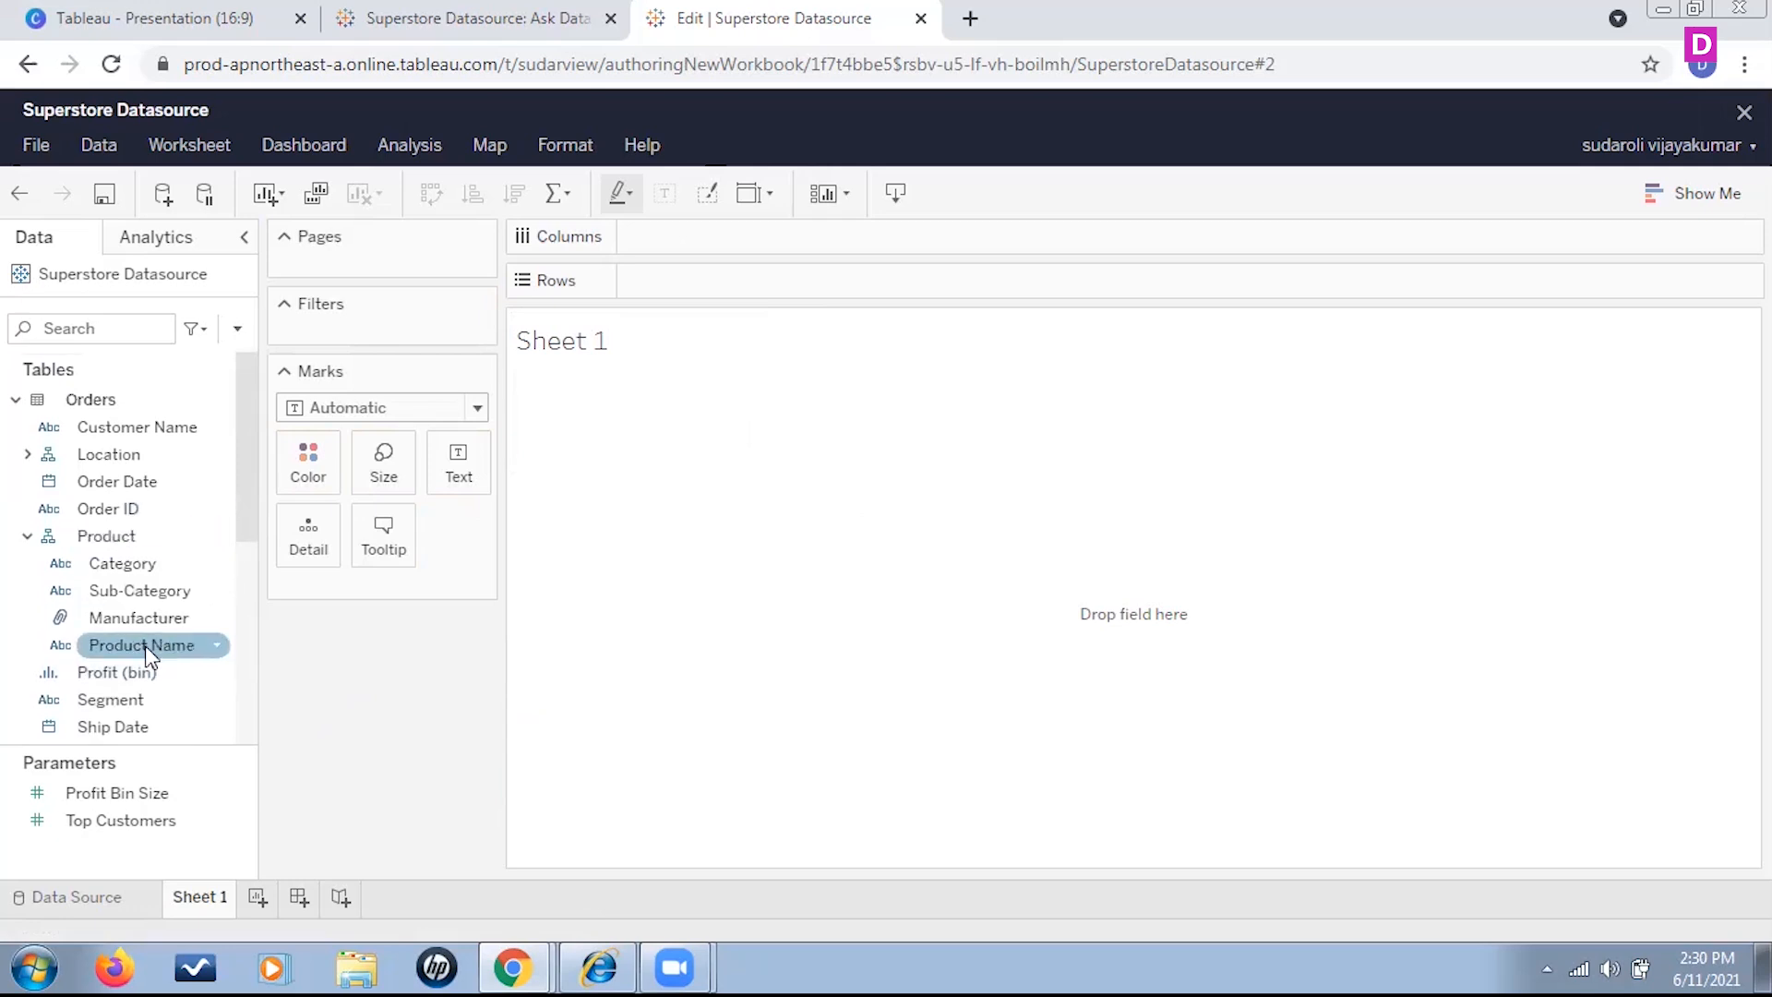
left_click_drag(143, 565, 706, 279)
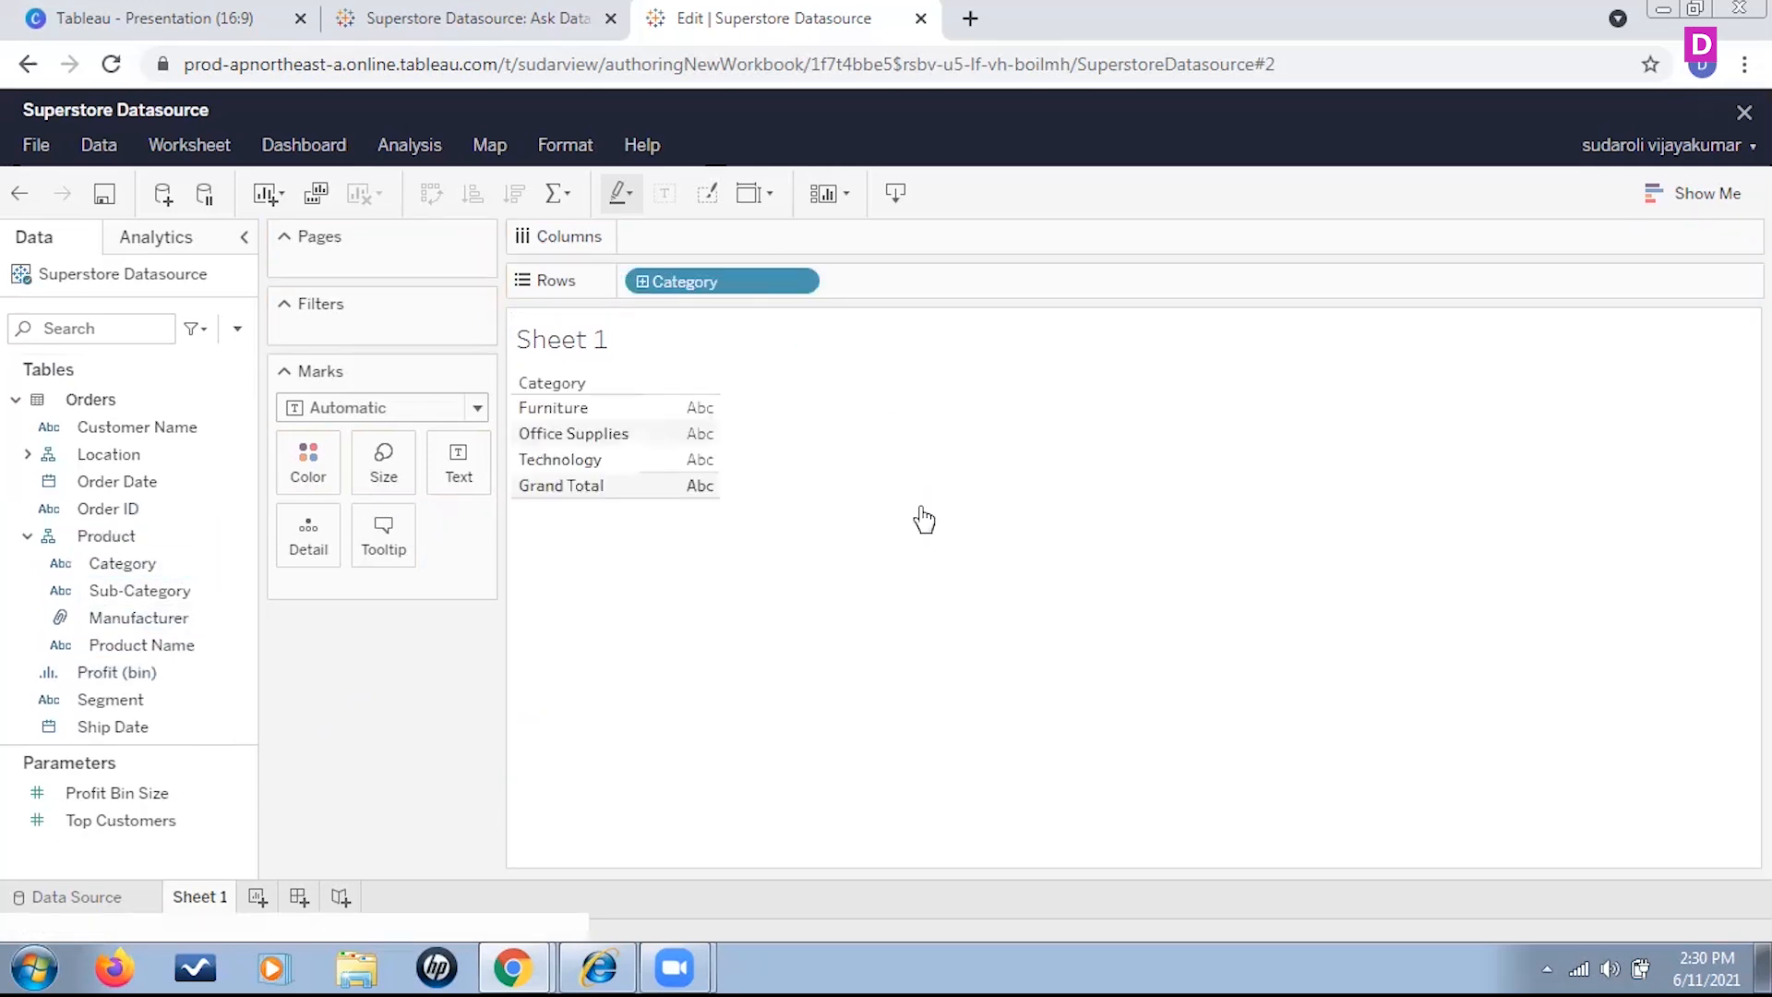
Add Sales to the Marks card again and display it as text beside each category
scroll(137, 591, "down", 3)
left_click(139, 600)
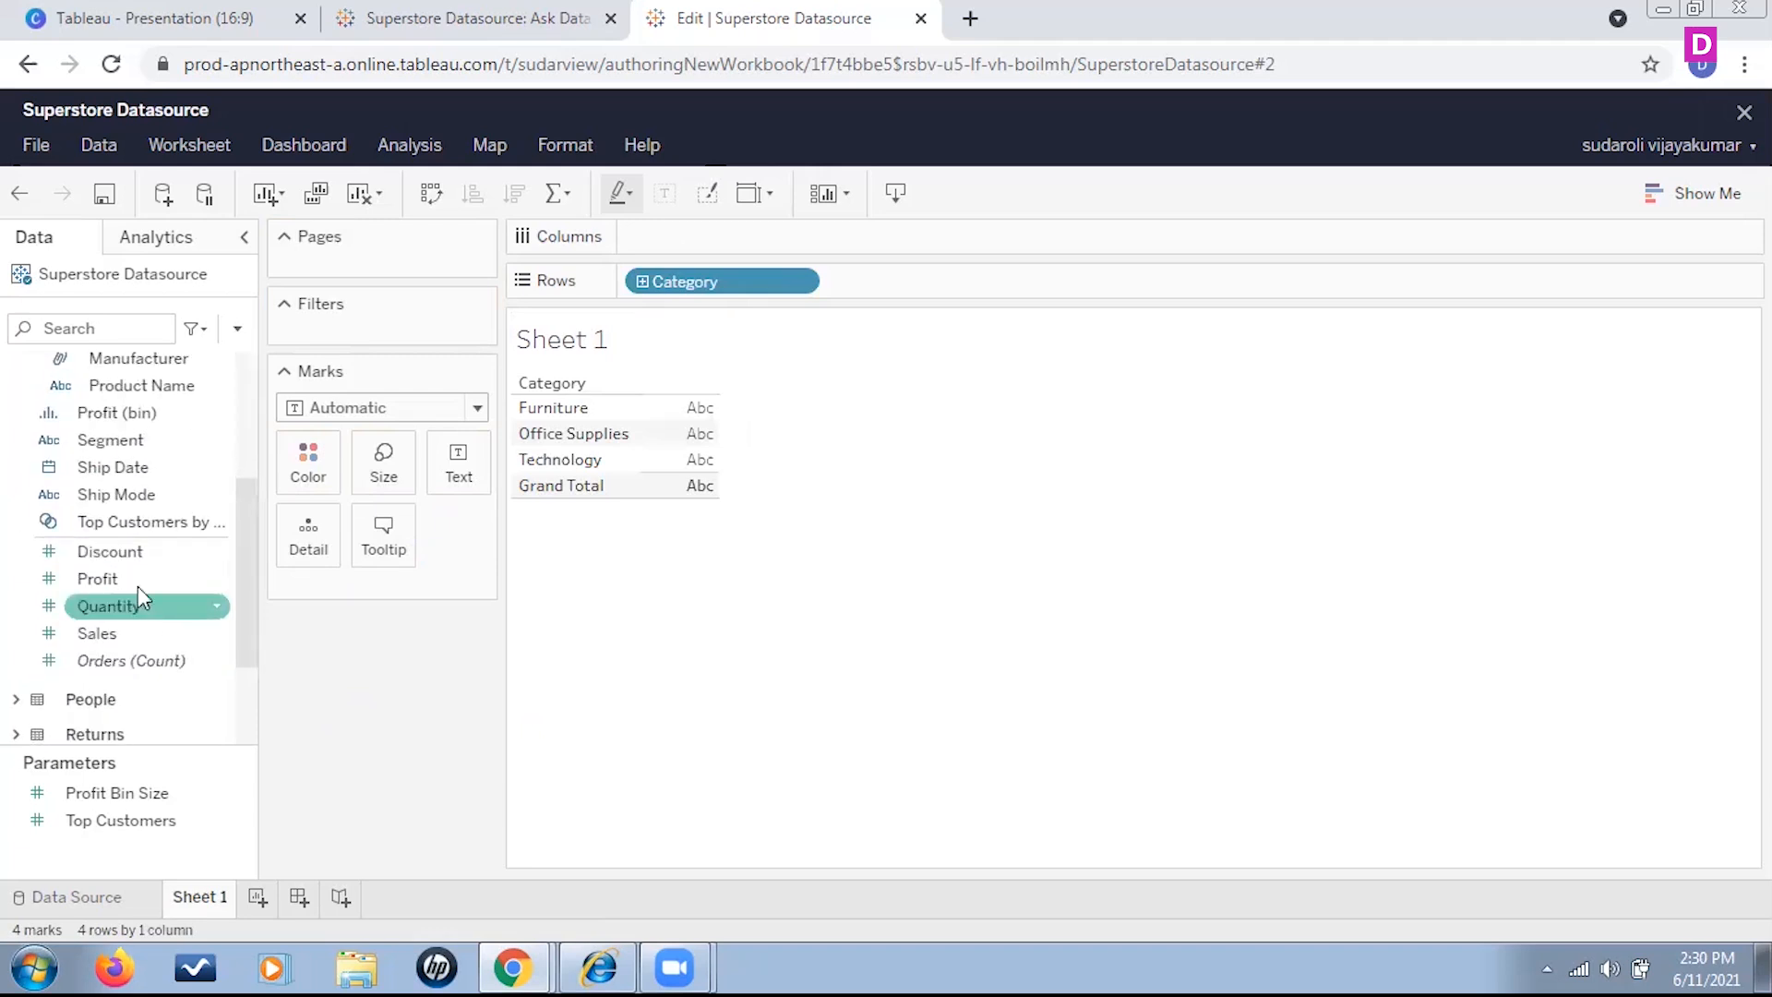
scroll(148, 563, "down", 2)
left_click(96, 506)
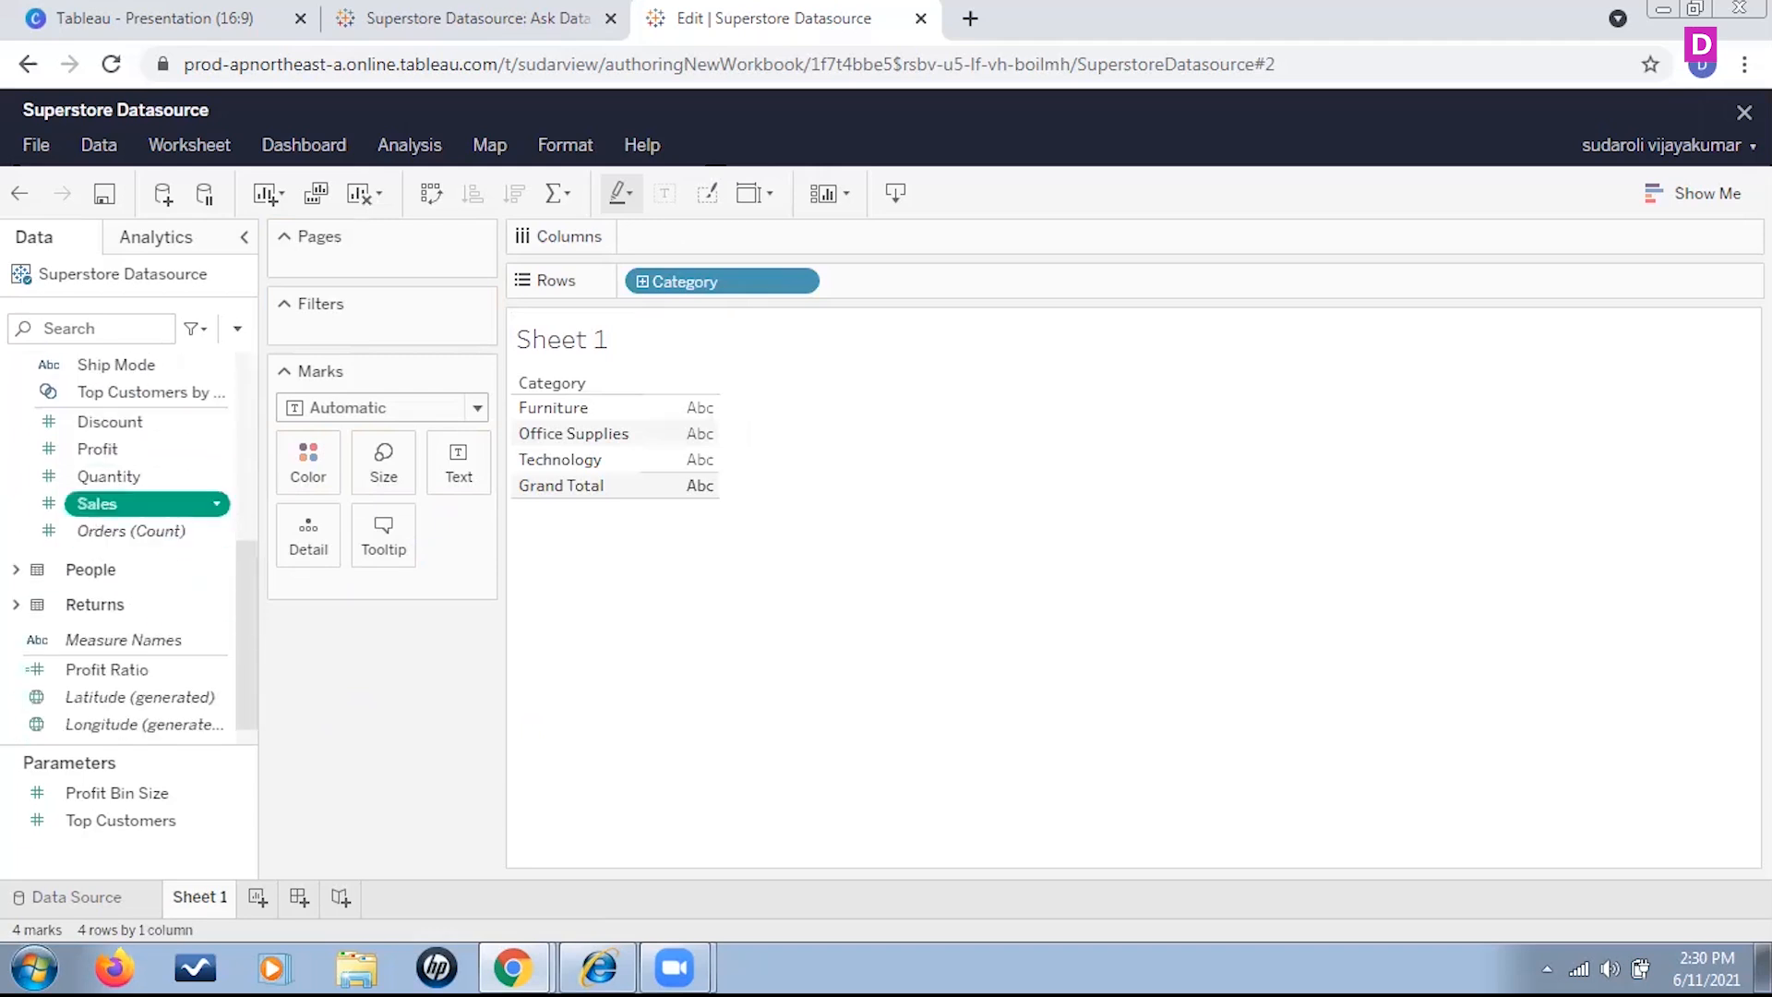
left_click_drag(102, 503, 399, 598)
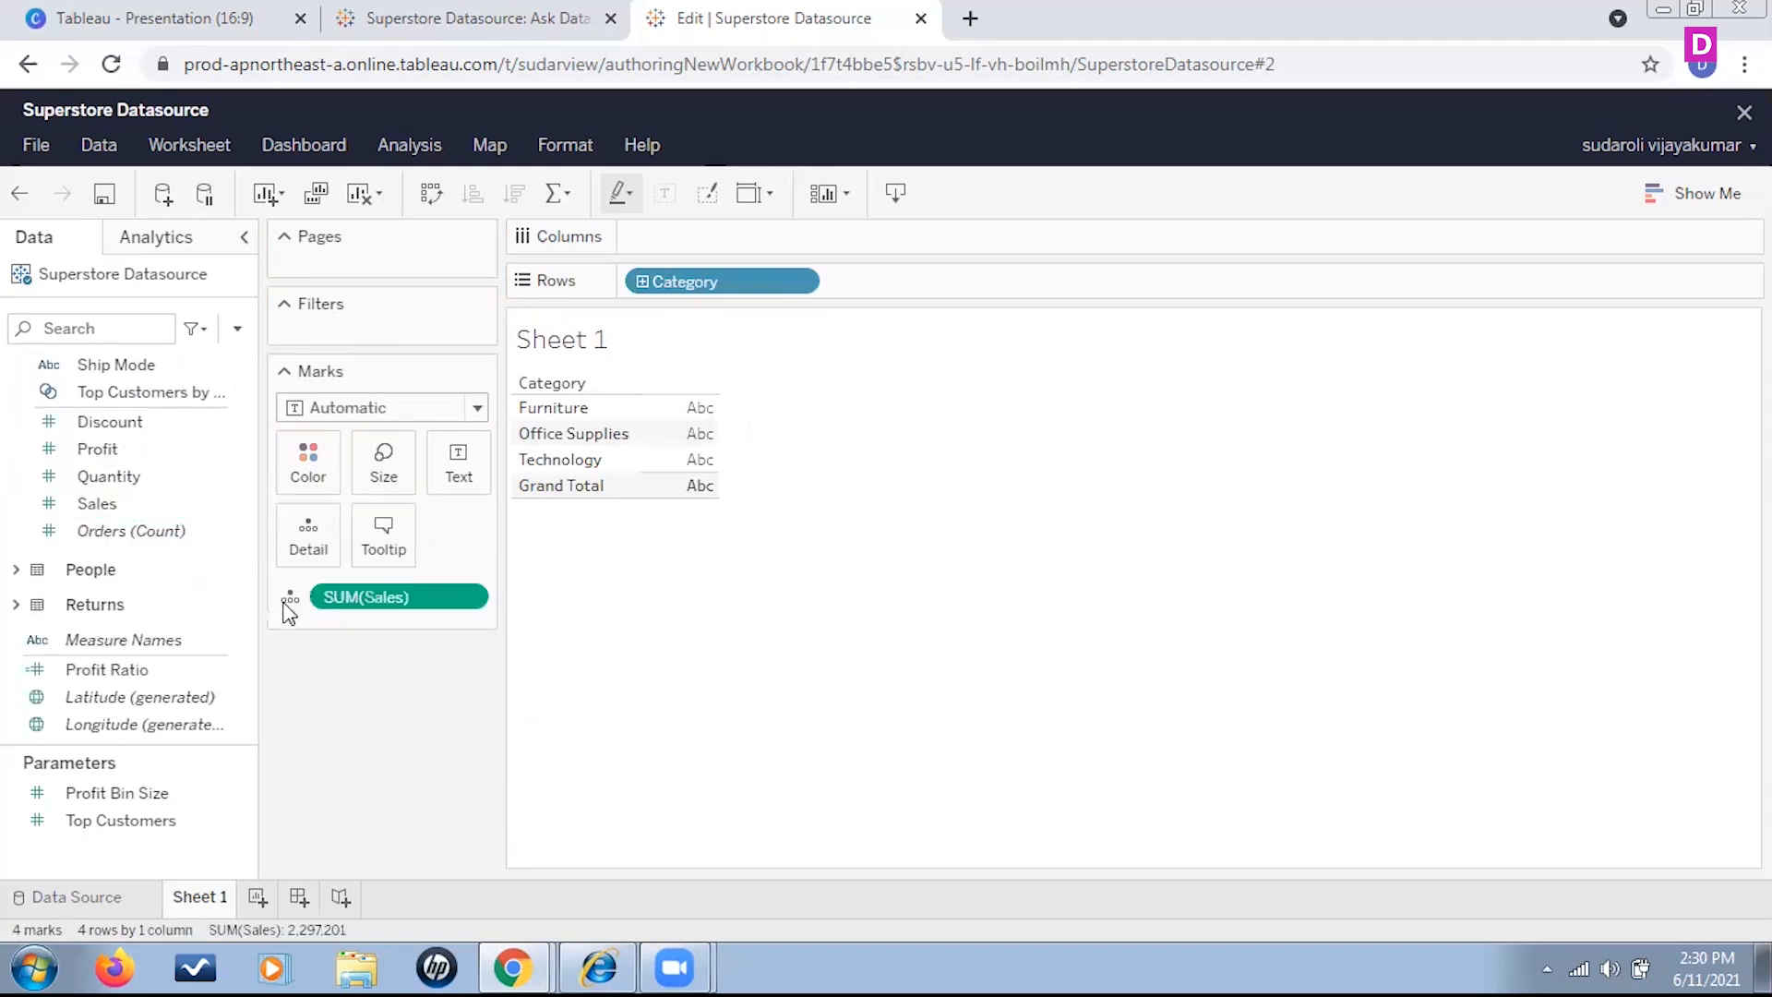
left_click(286, 600)
left_click(334, 662)
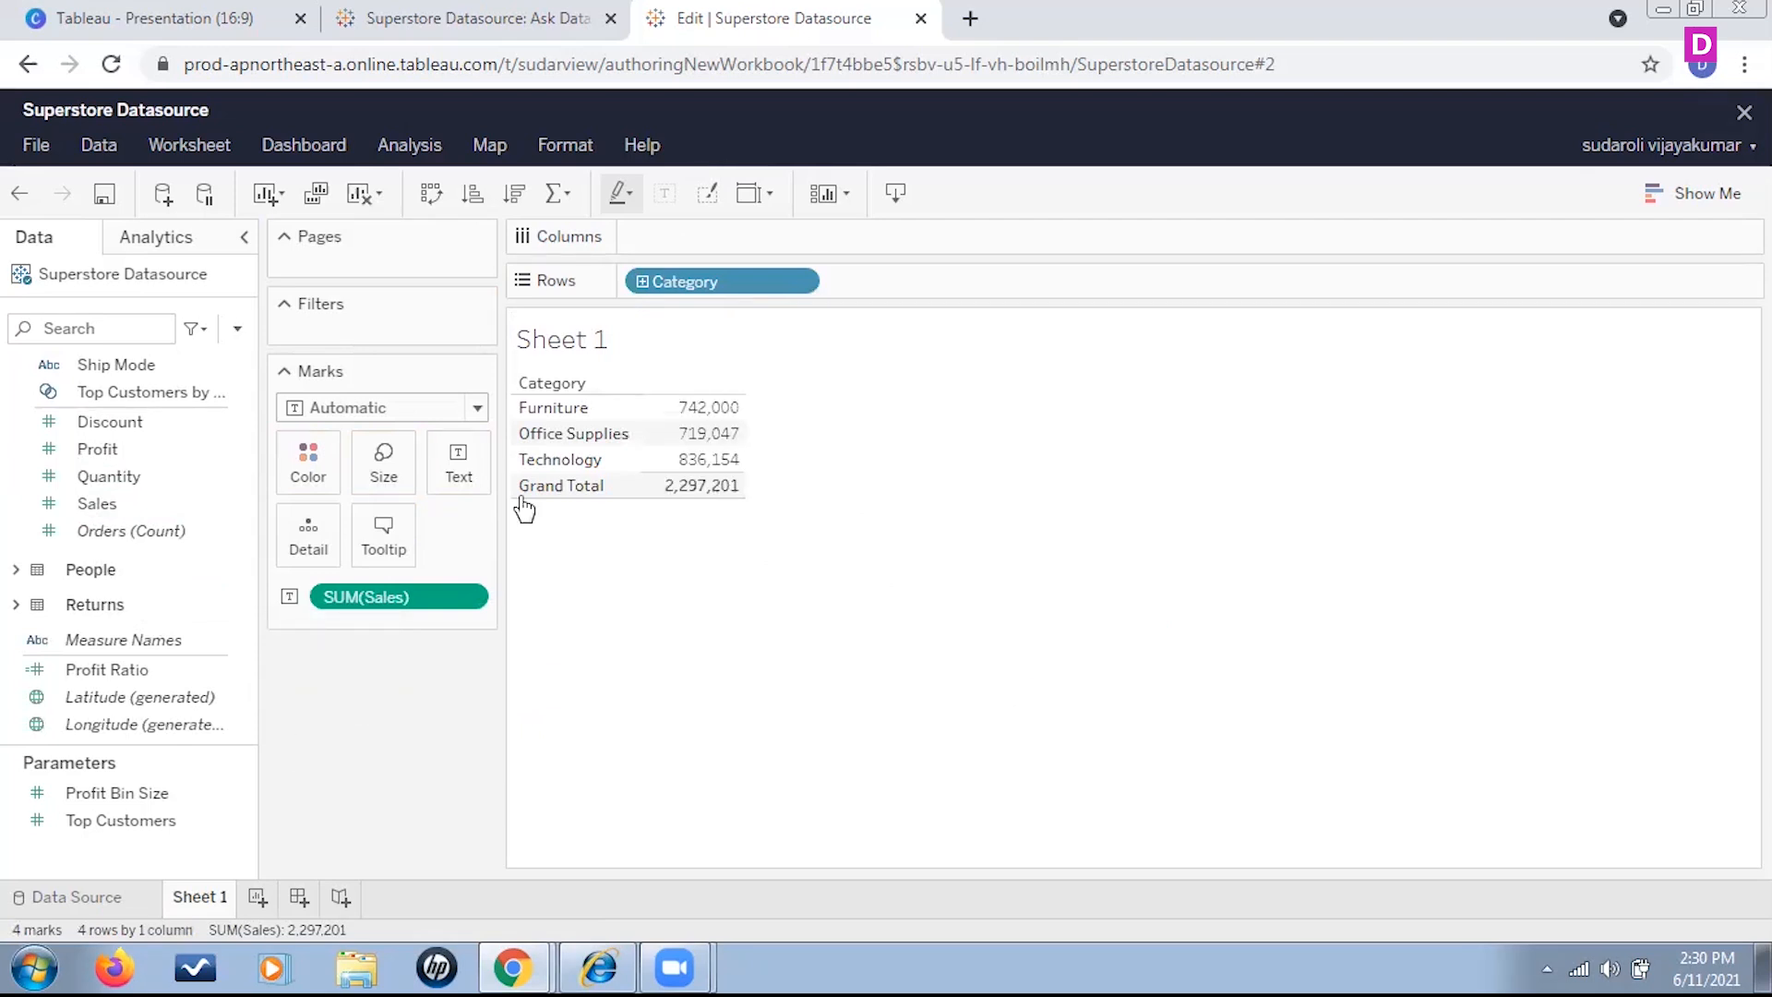
Turn the category sales table into a horizontal bar chart
left_click(478, 409)
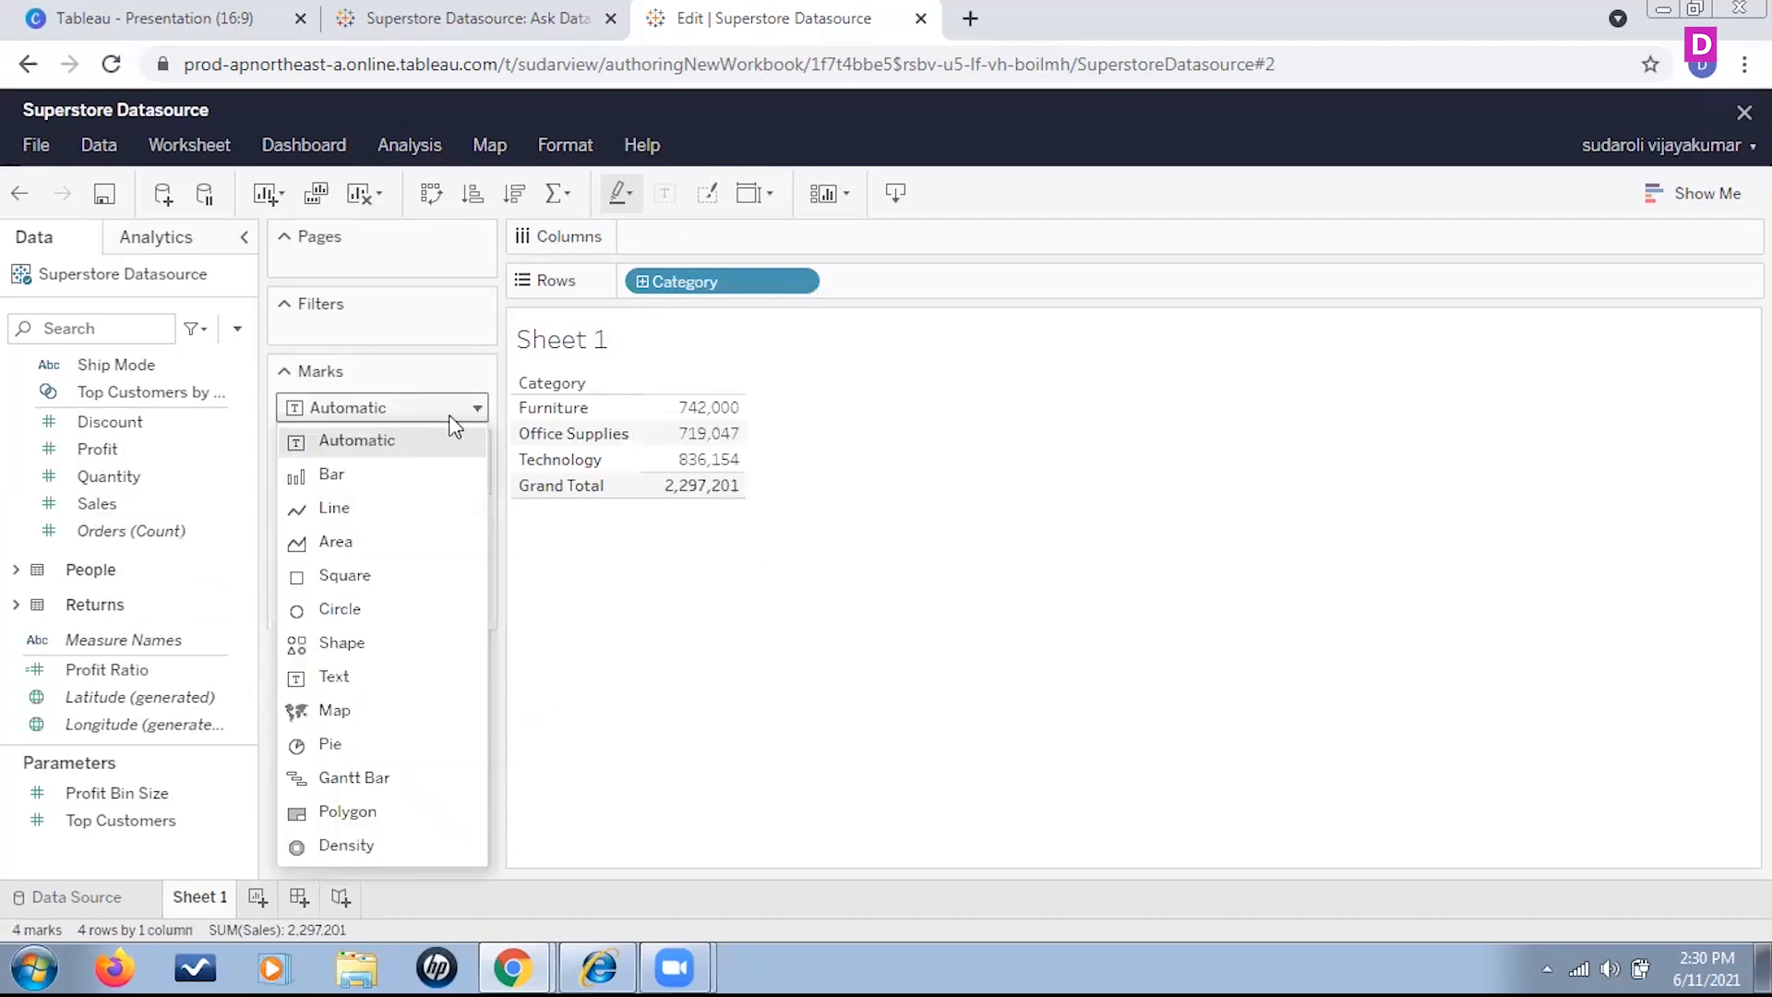
left_click(347, 475)
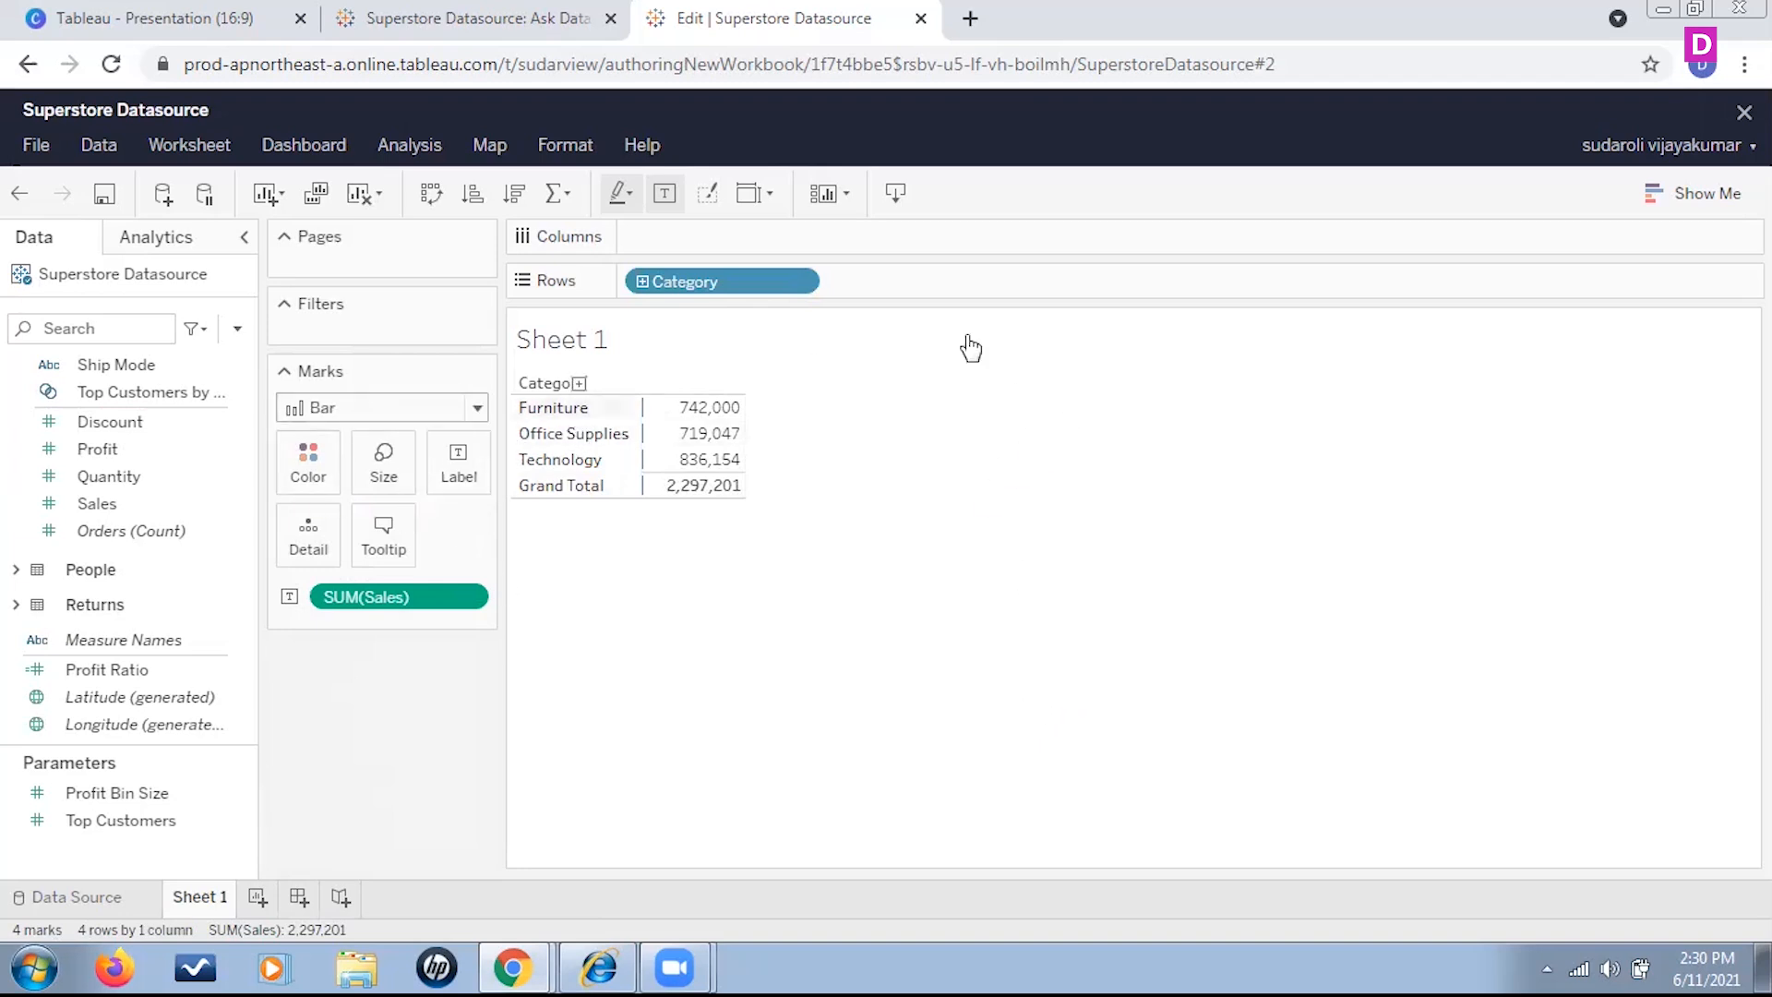
left_click(1713, 191)
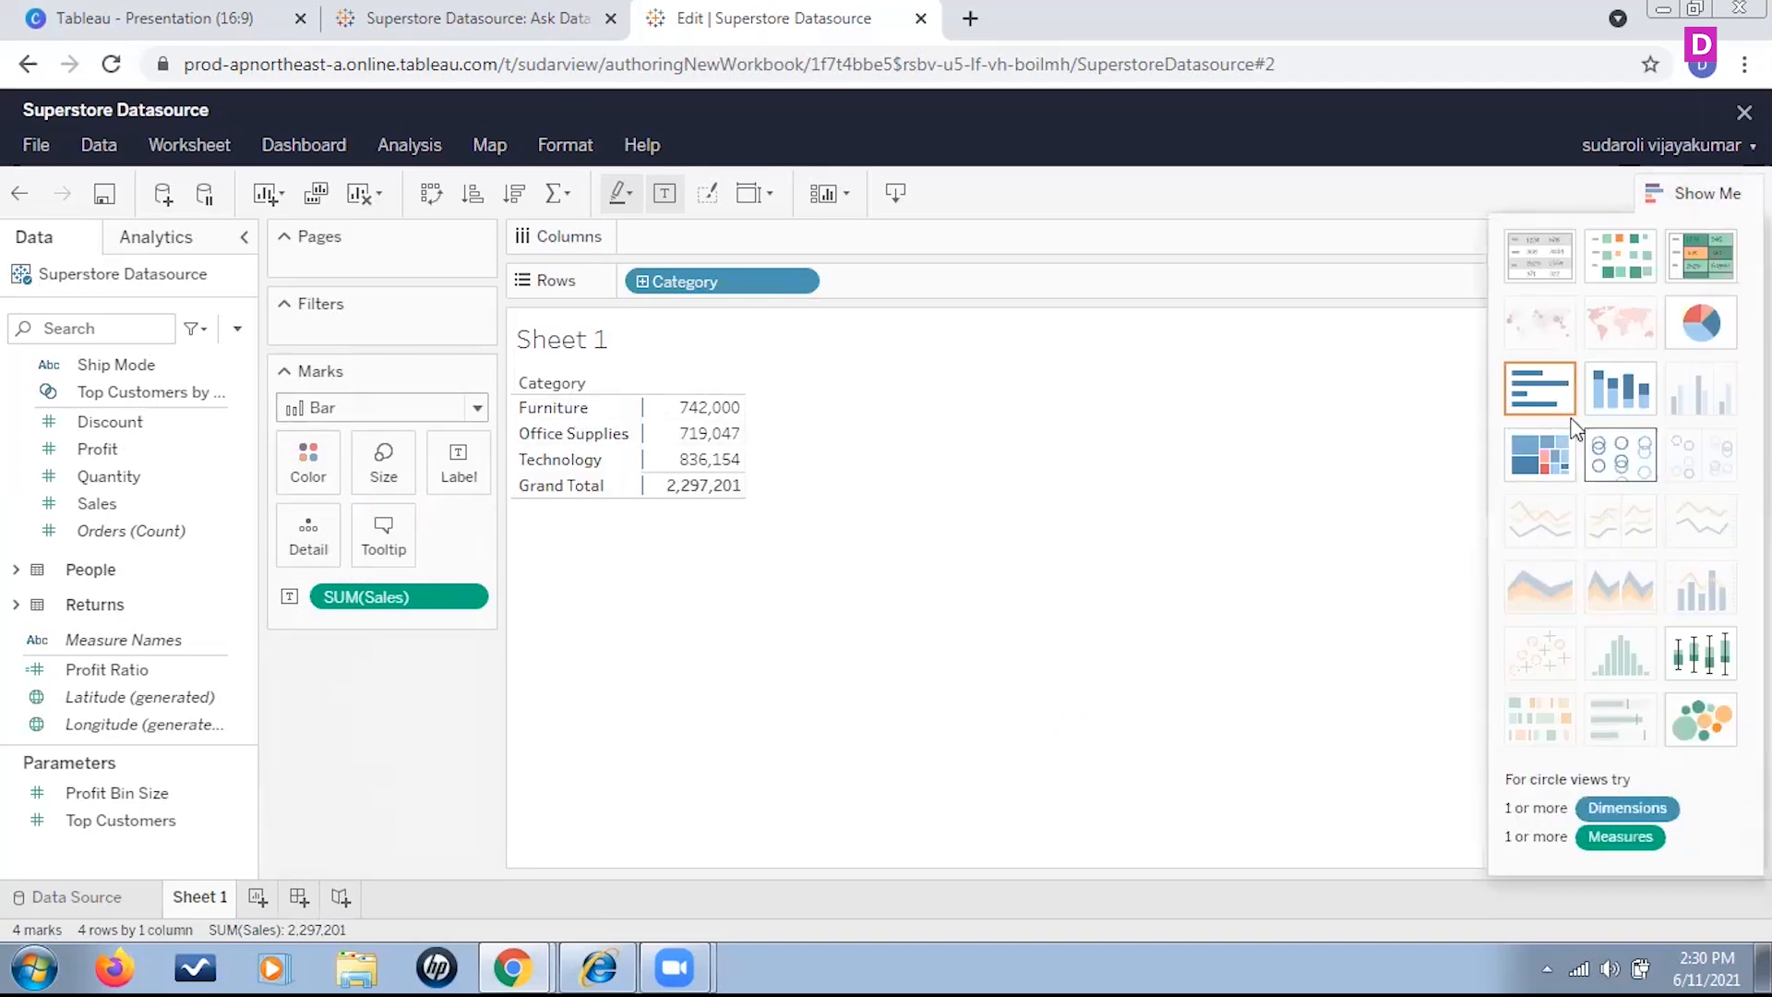
left_click(1543, 393)
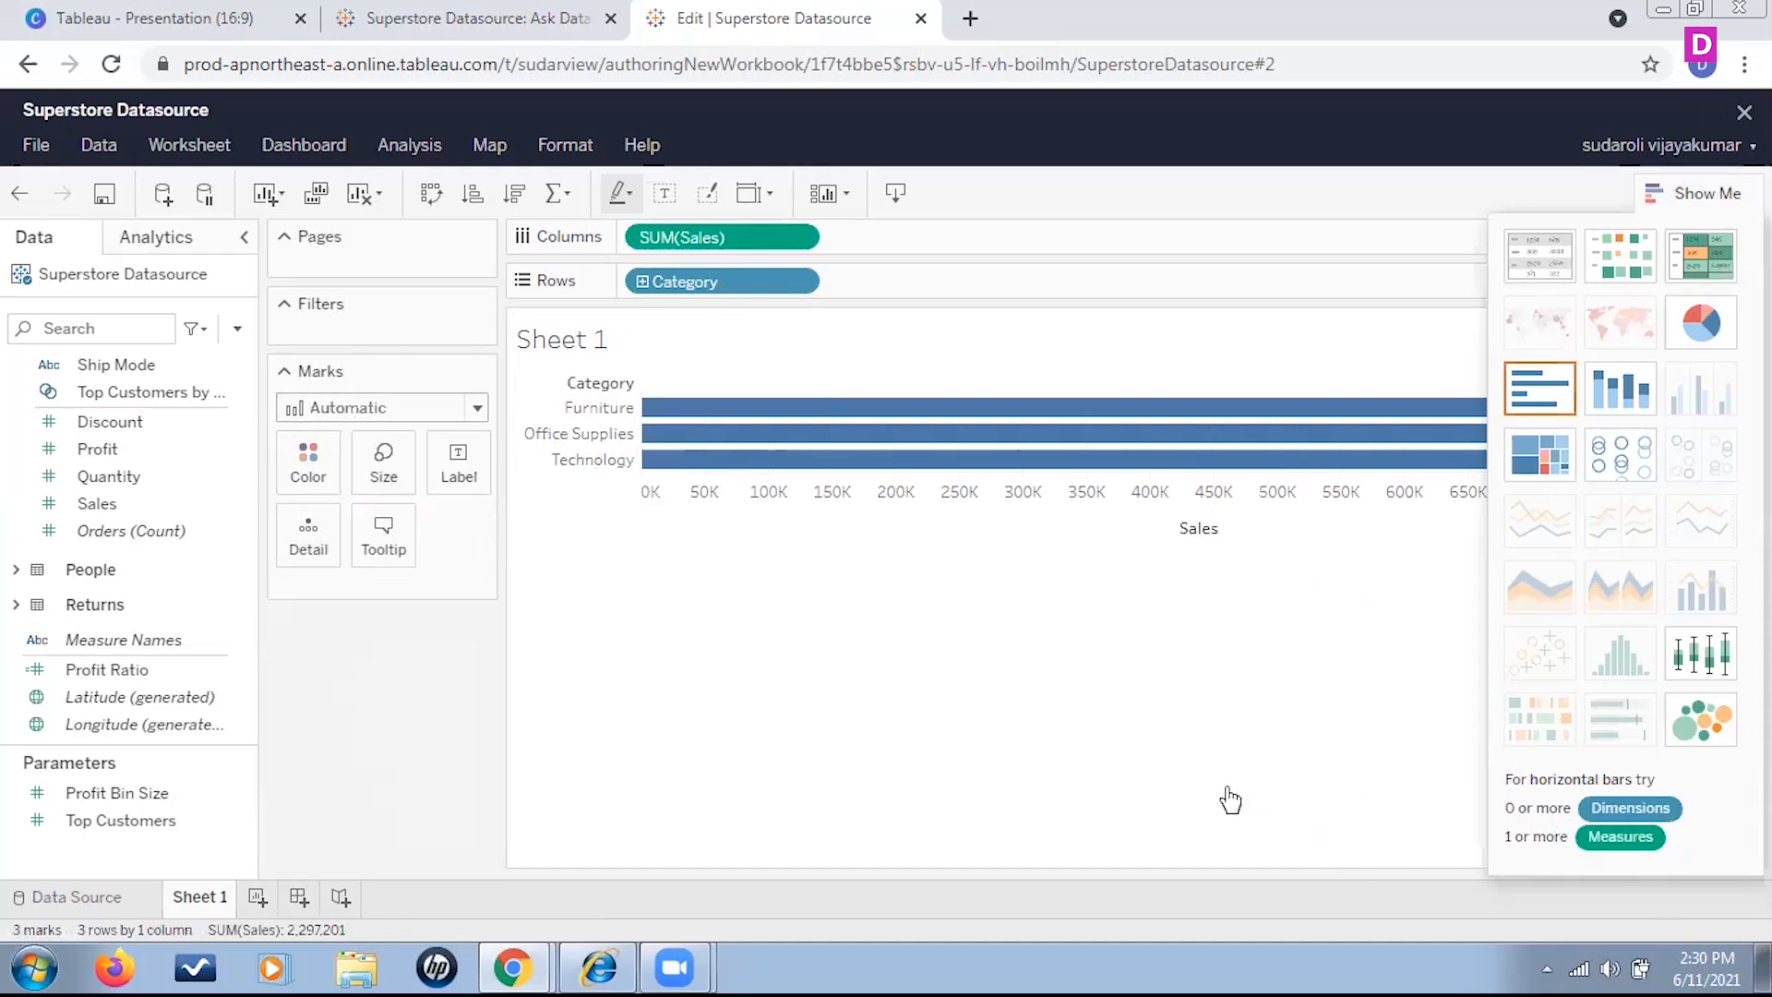
left_click(1699, 193)
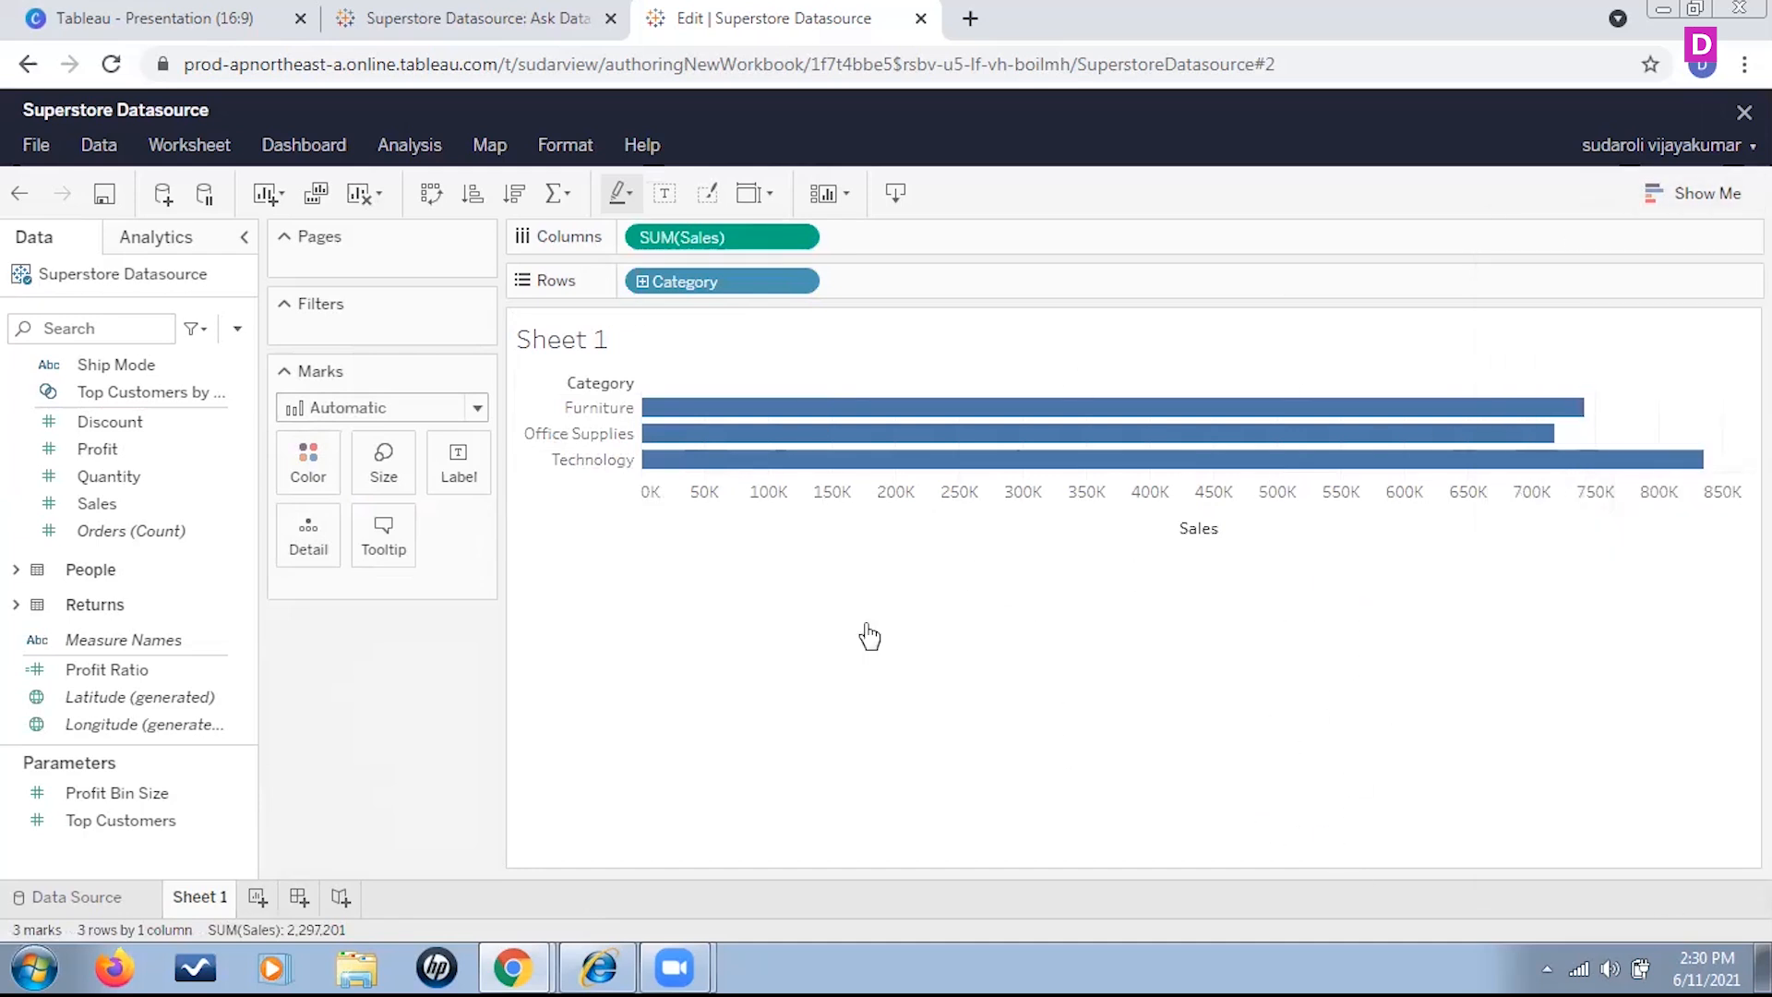
Swap rows and columns to make the bars vertical, and show mark labels on them
left_click(431, 193)
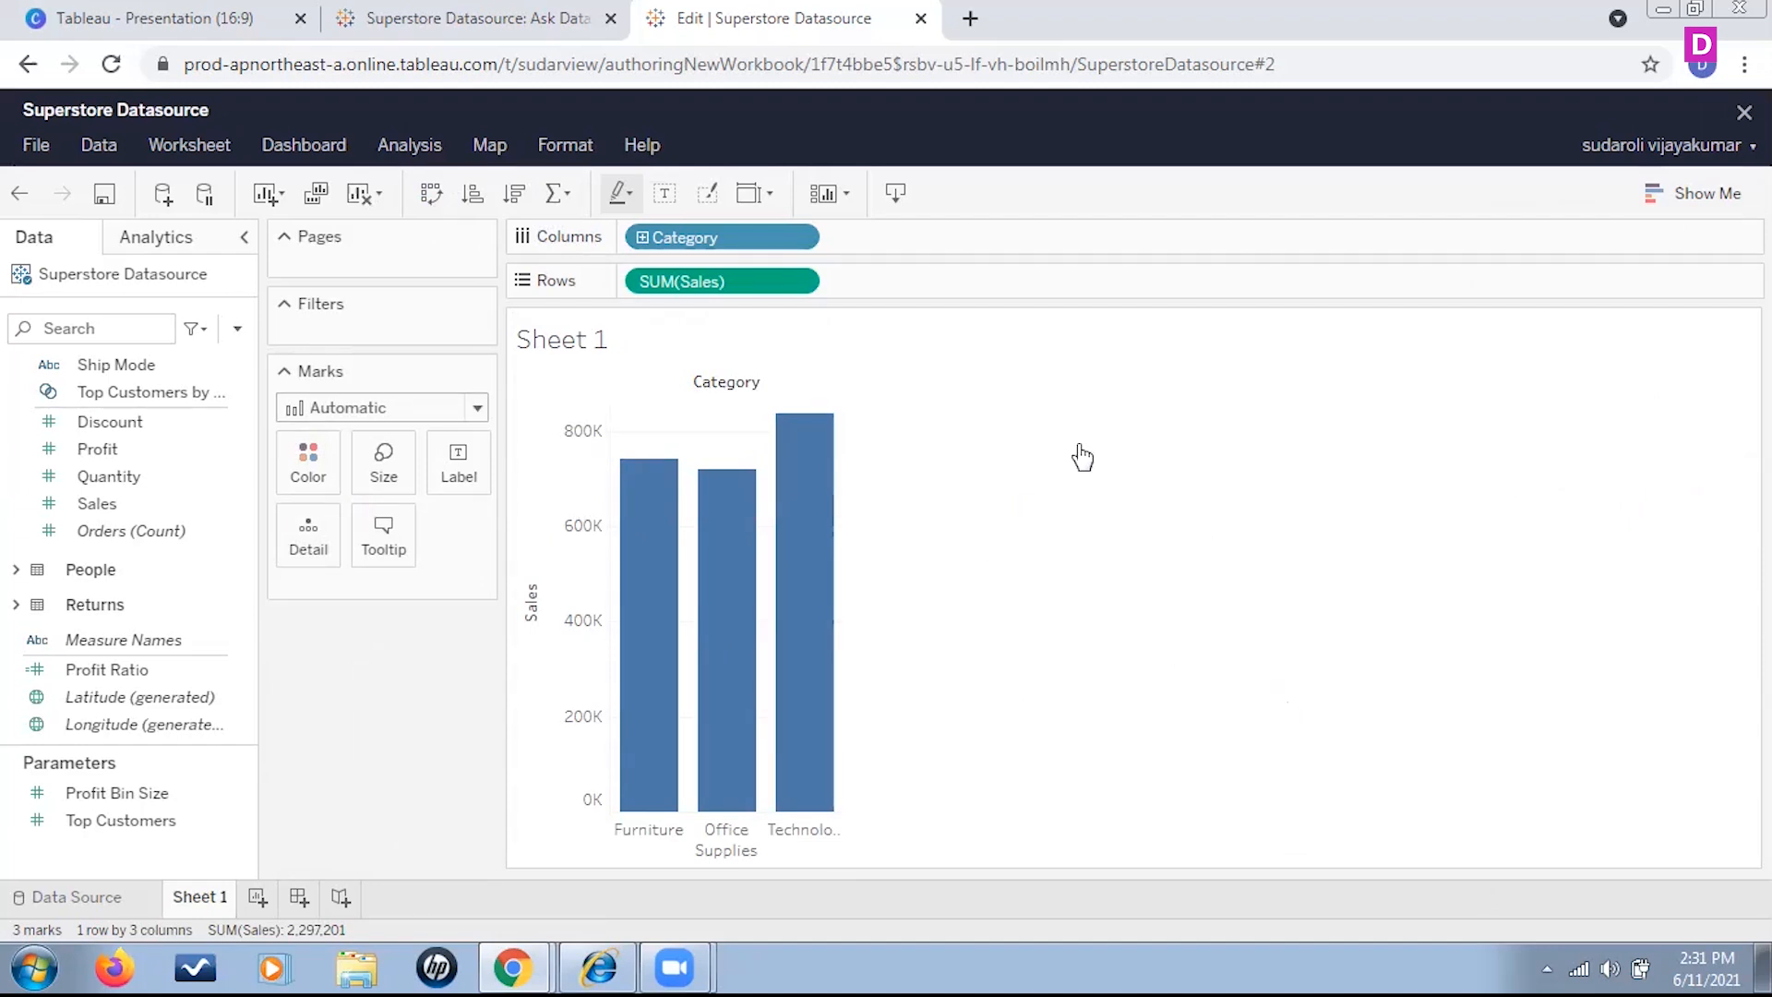
left_click(665, 194)
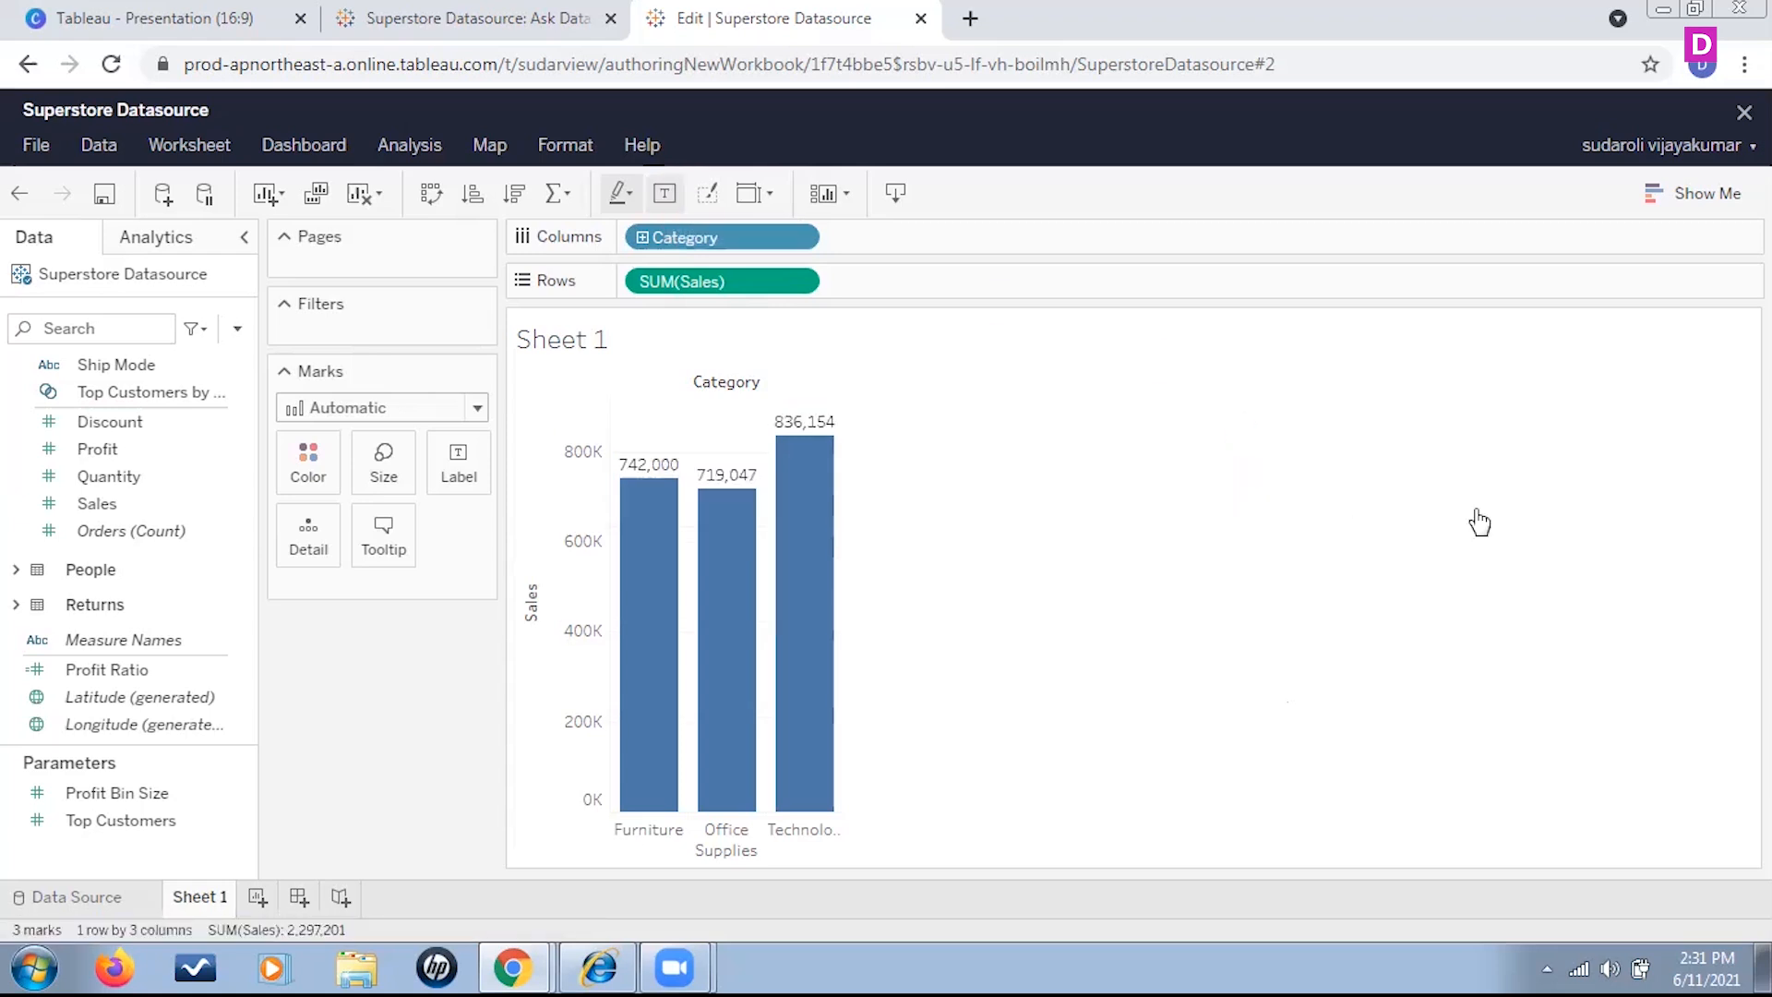
mouse_move(755, 533)
Apply the Percent of Total quick table calculation to the summed Sales on Rows
left_click(806, 281)
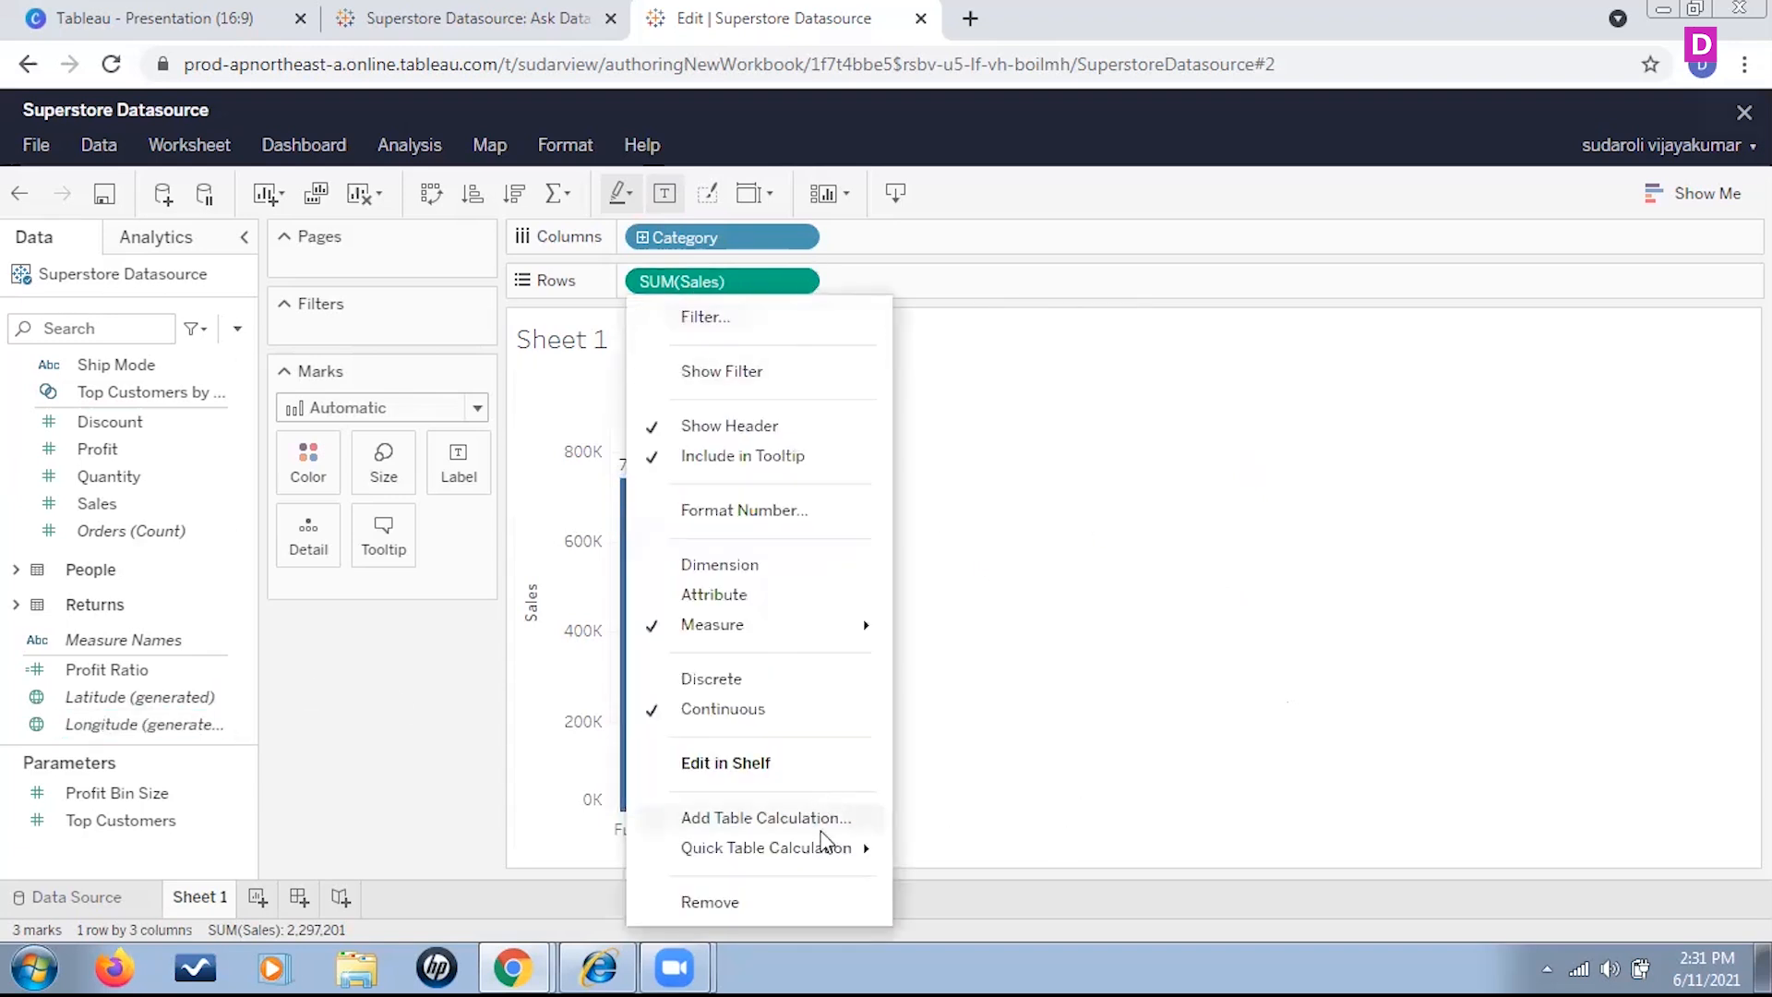
mouse_move(831, 845)
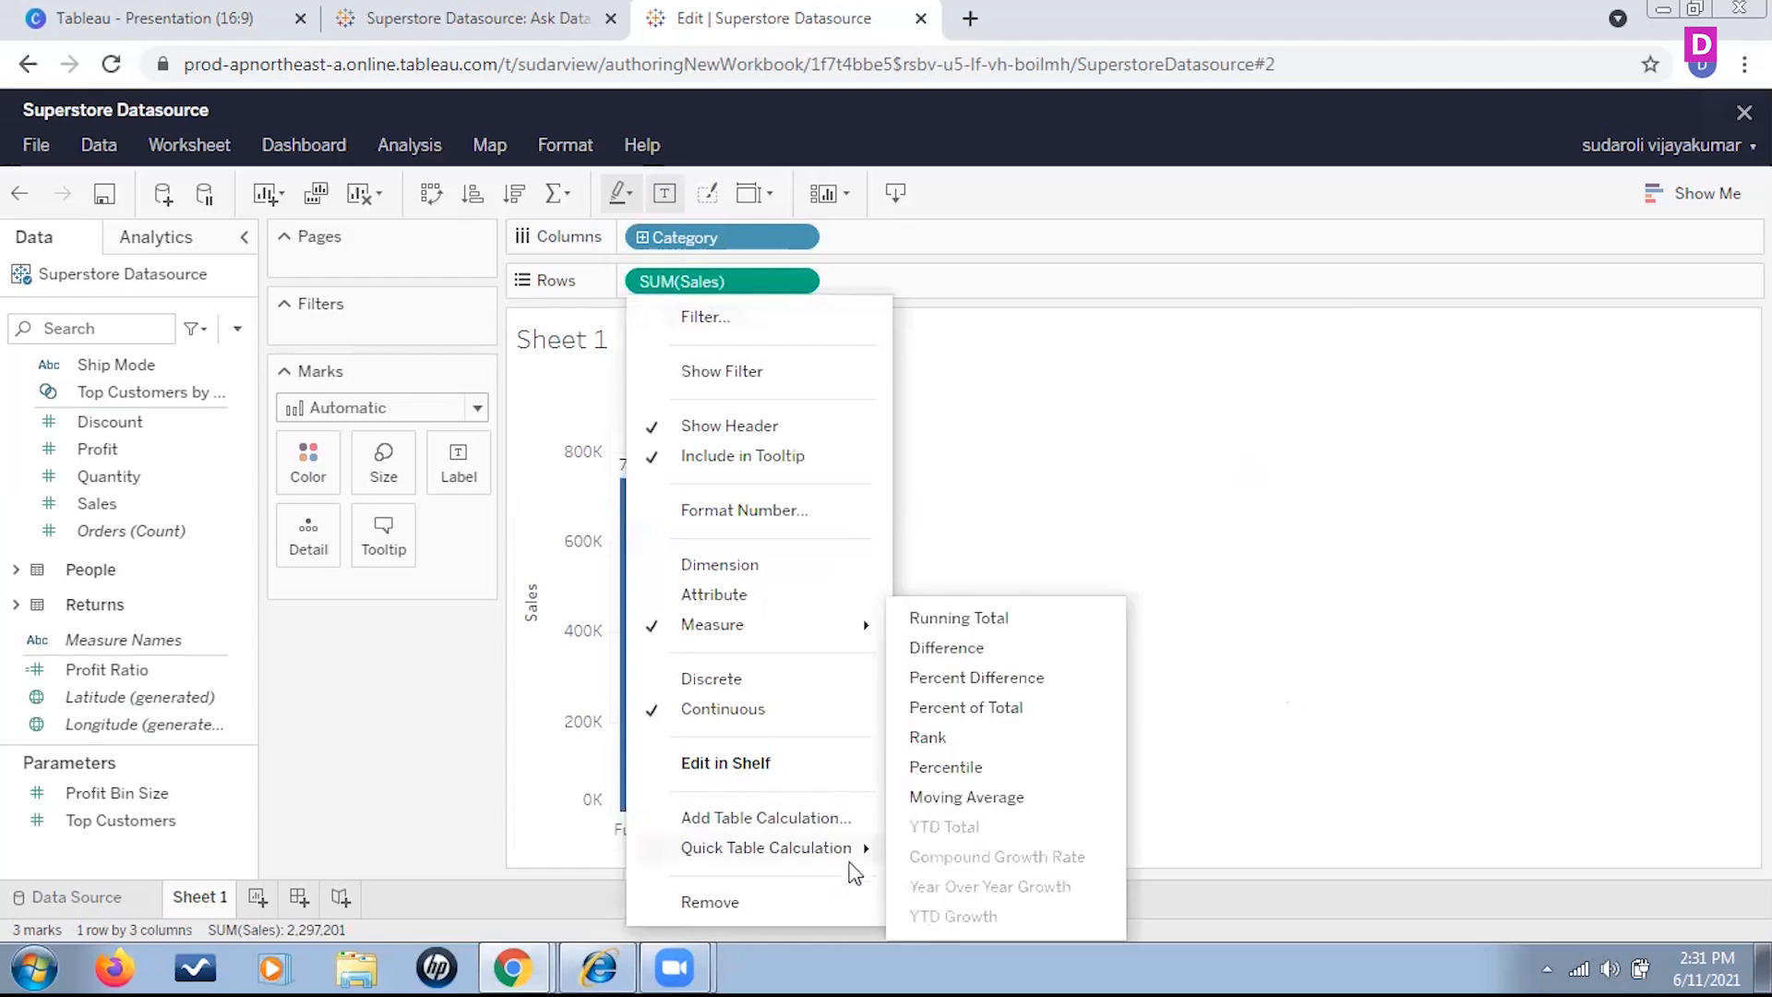
left_click(1022, 708)
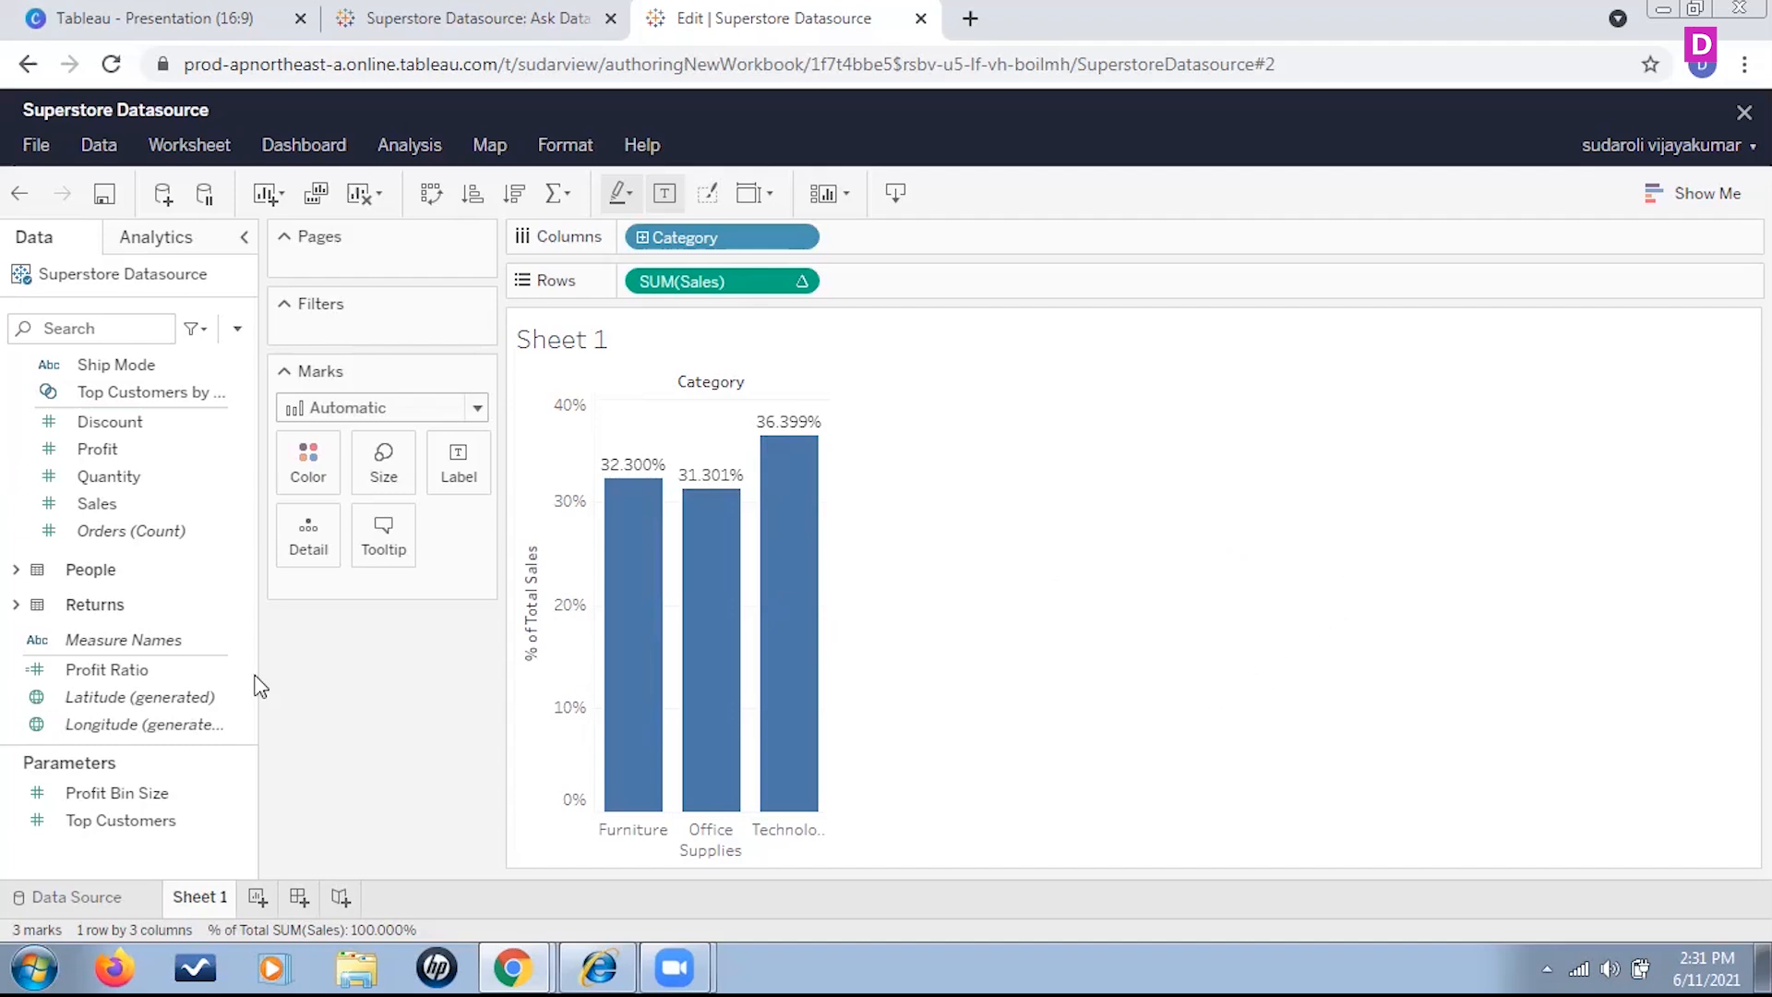
Add a second Sales measure to Rows after the percent of total one
left_click_drag(64, 505, 936, 287)
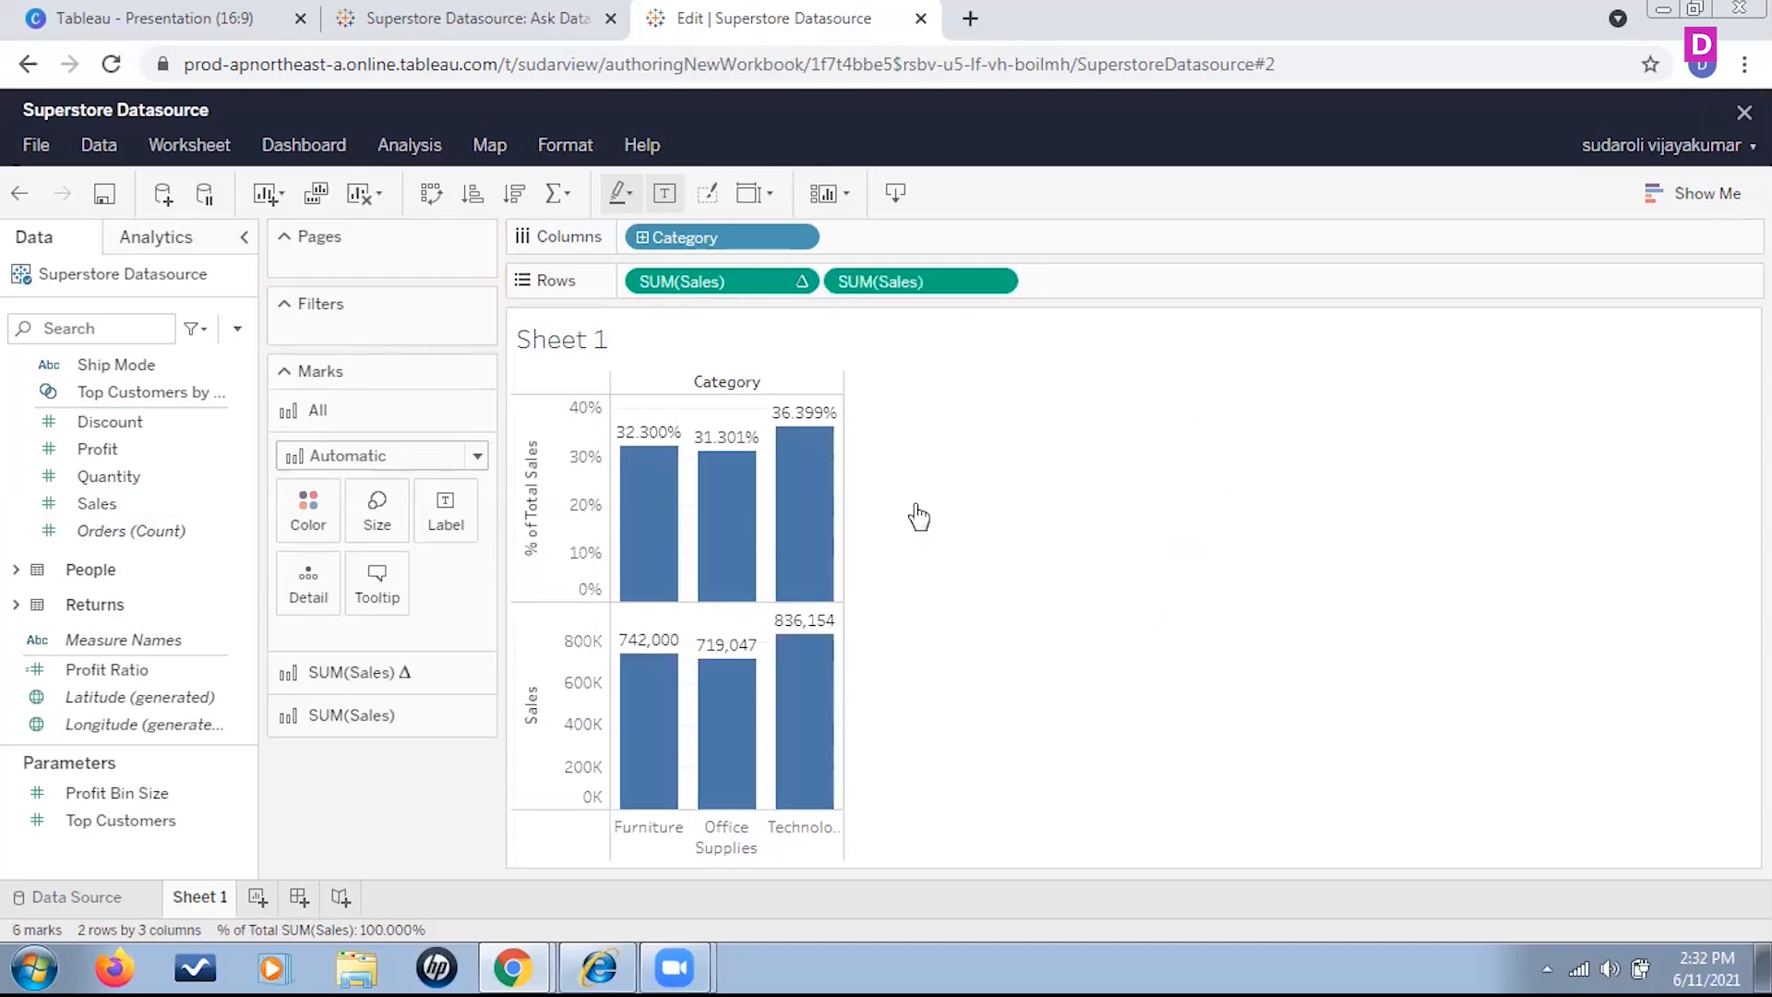
mouse_move(630, 515)
mouse_move(794, 466)
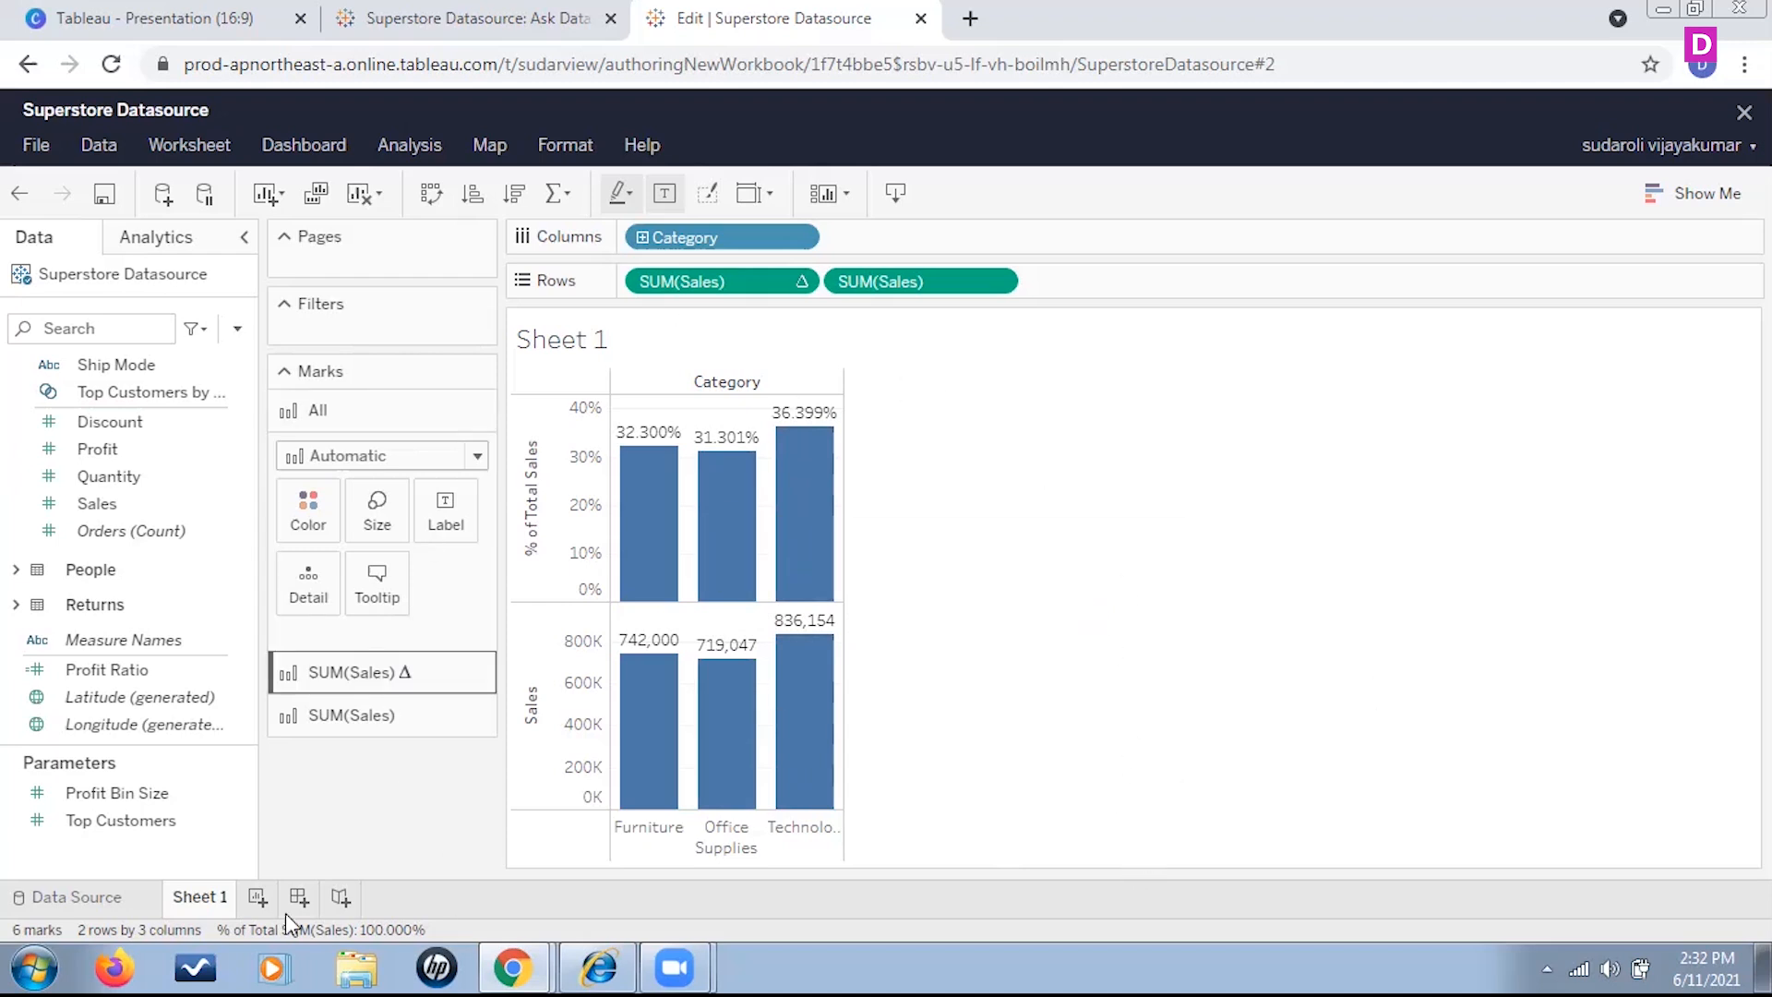
Duplicate Sheet 1 as a crosstab and return to Sheet 1
right_click(190, 894)
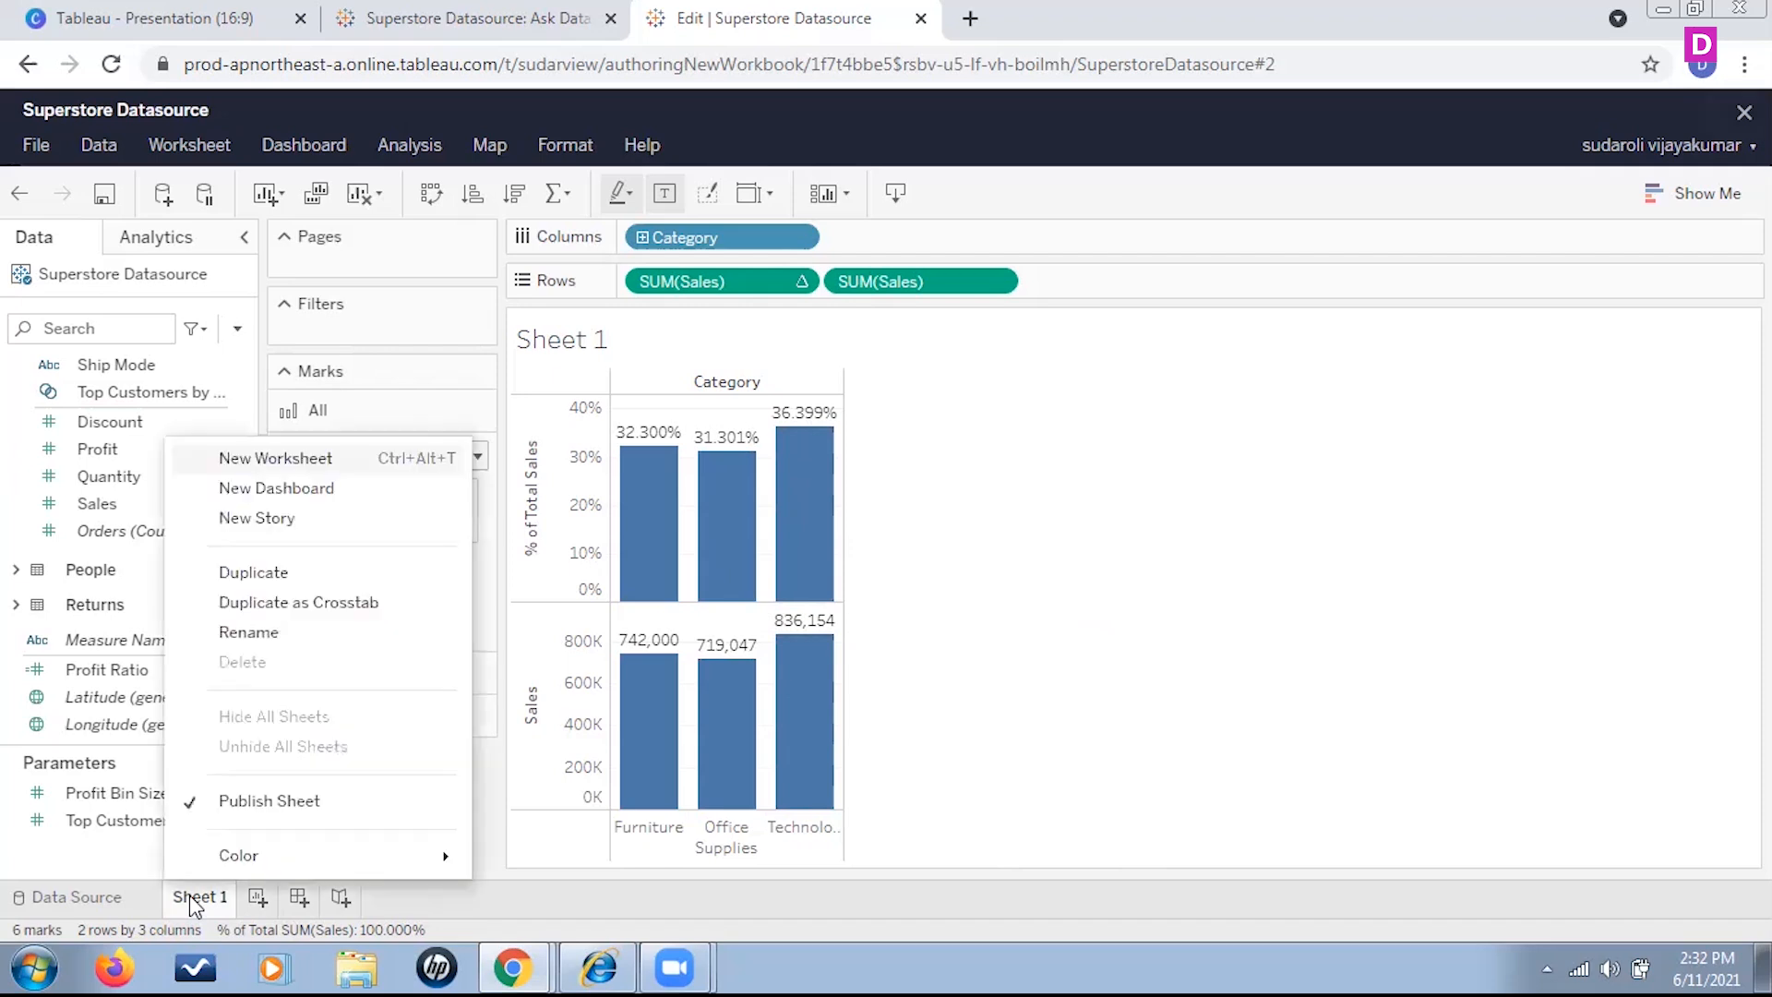
left_click(293, 604)
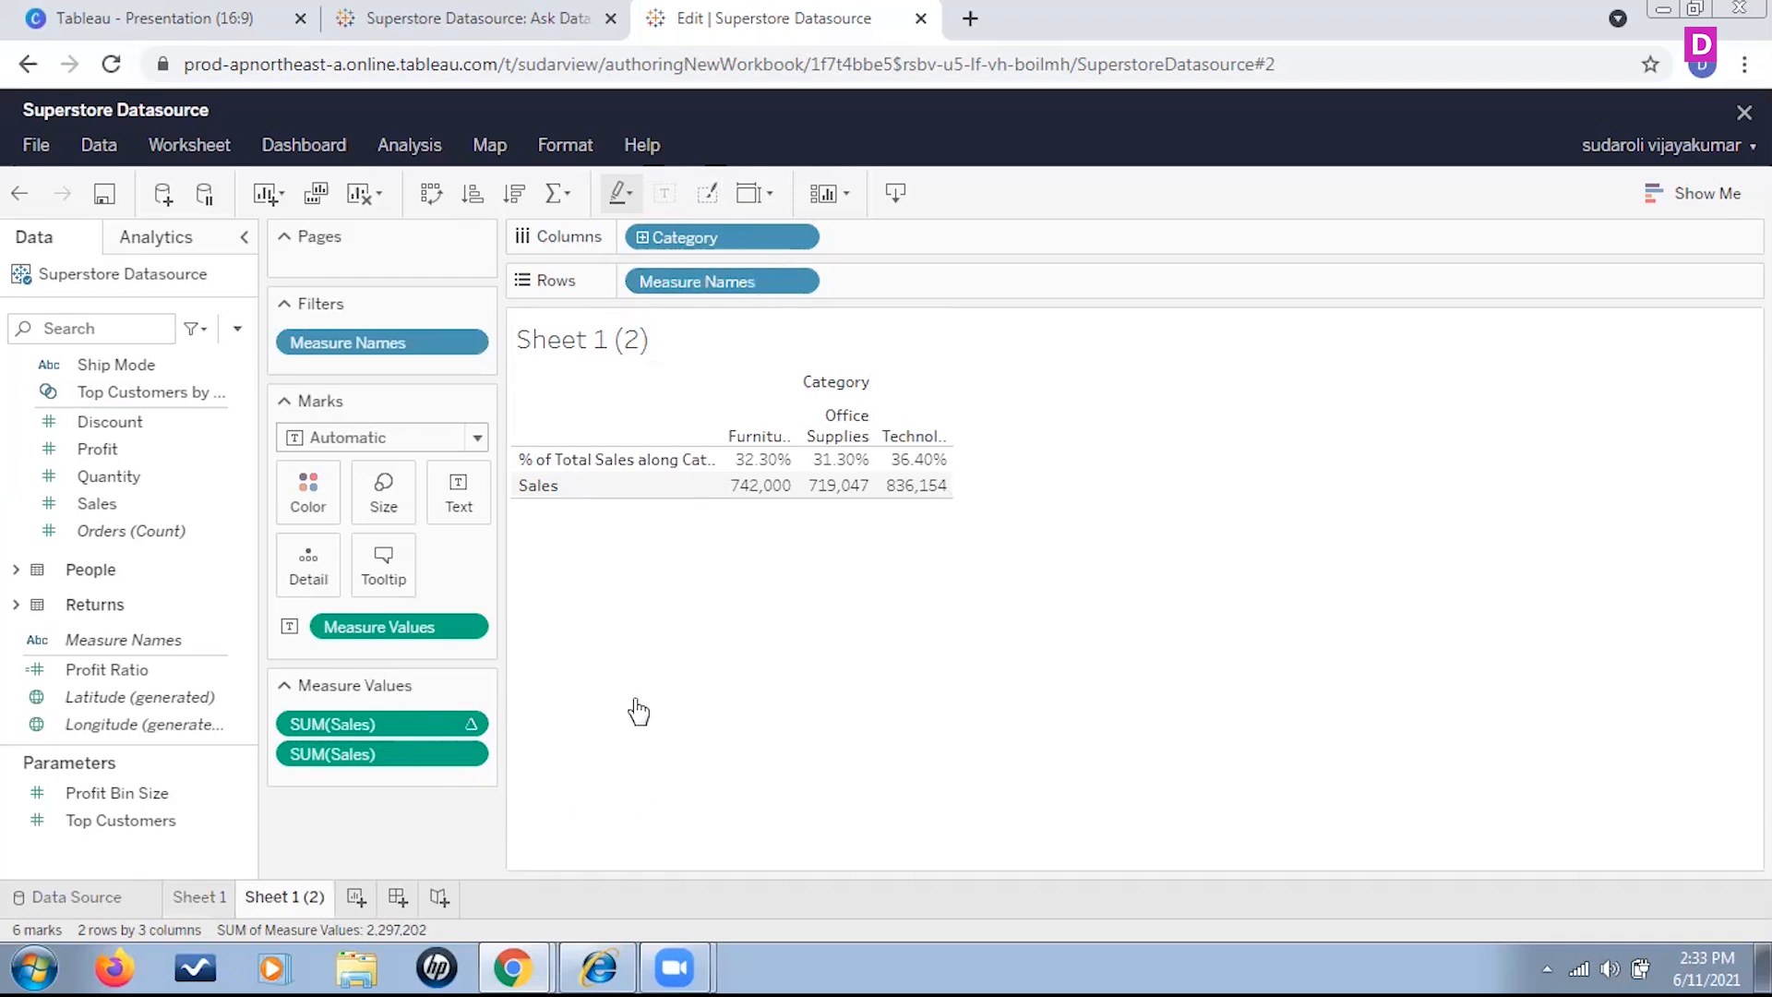
left_click(205, 896)
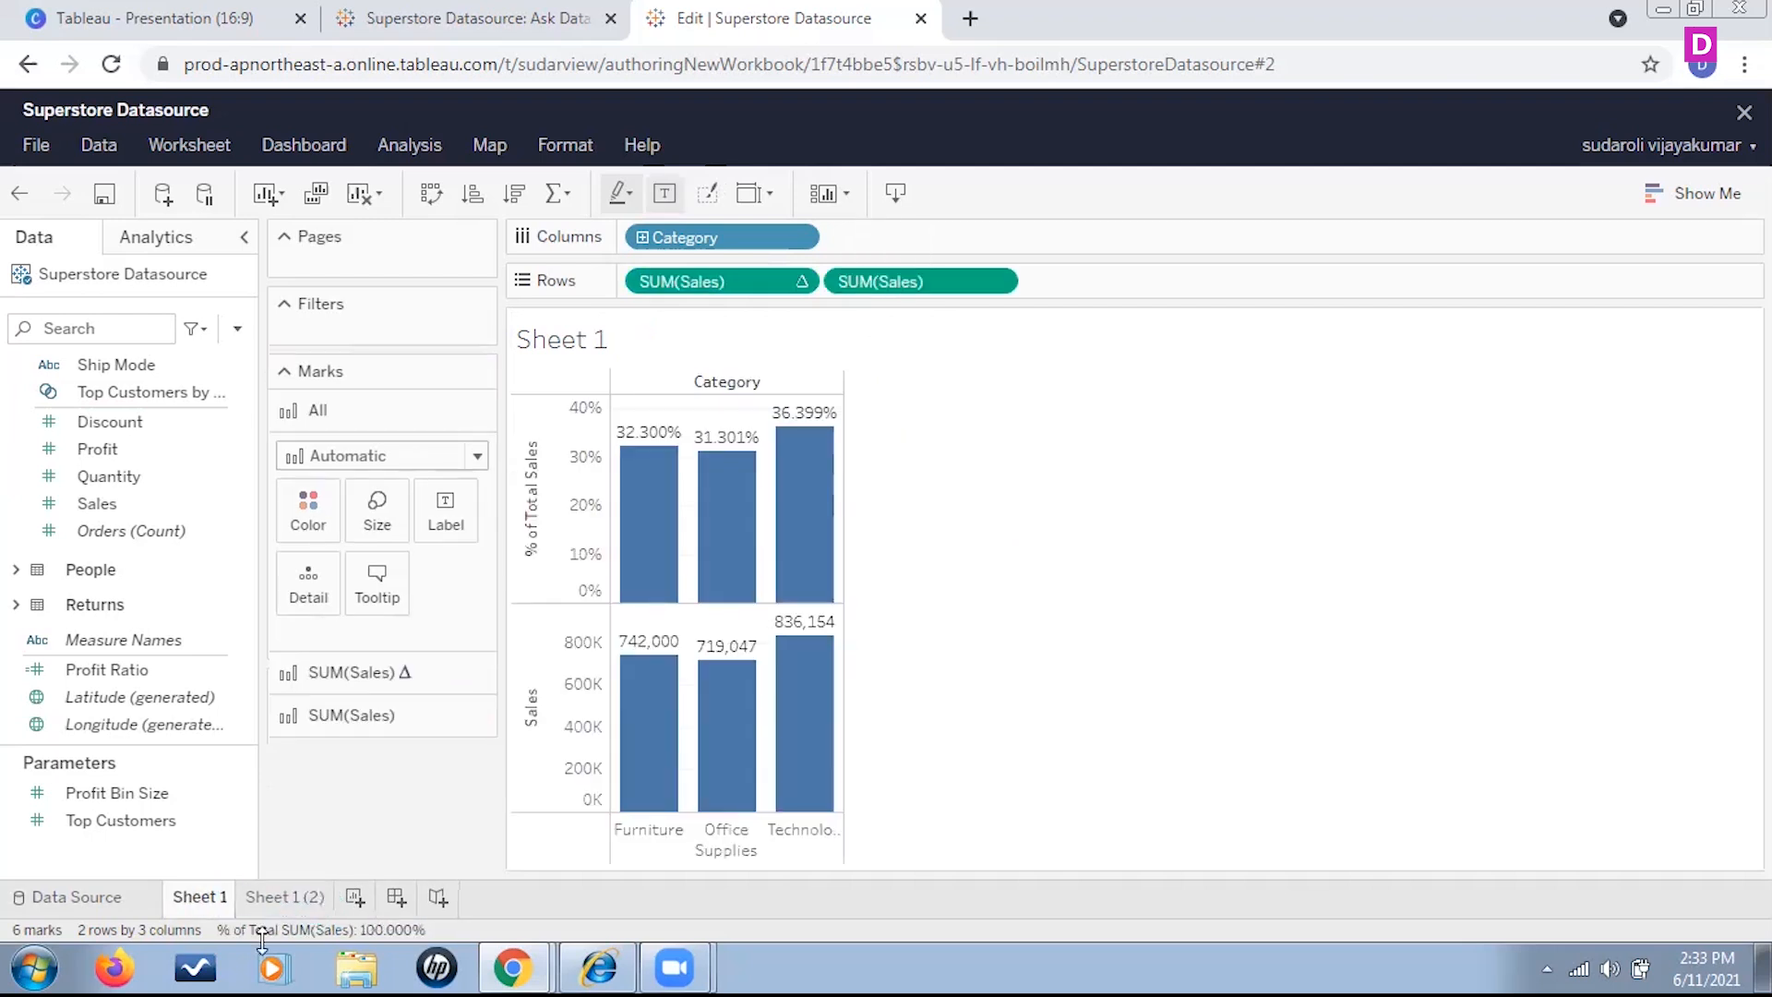
Delete the crosstab worksheet Sheet 1 (2)
right_click(207, 900)
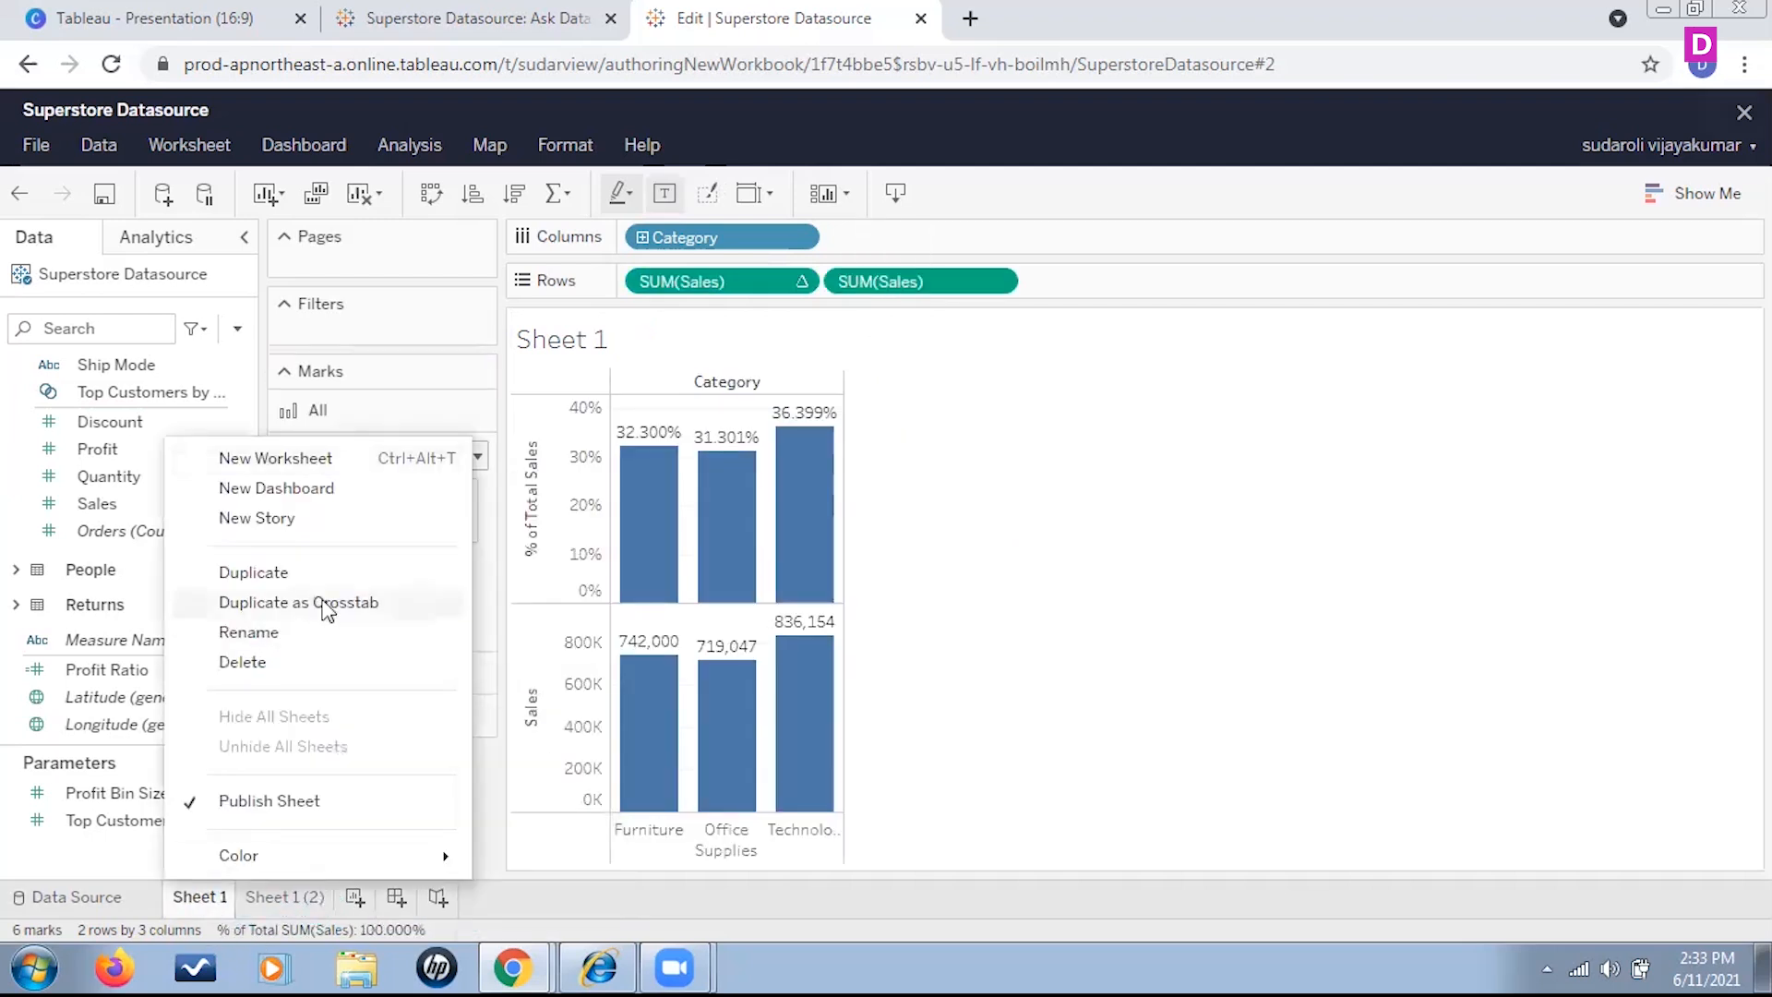
left_click(1214, 674)
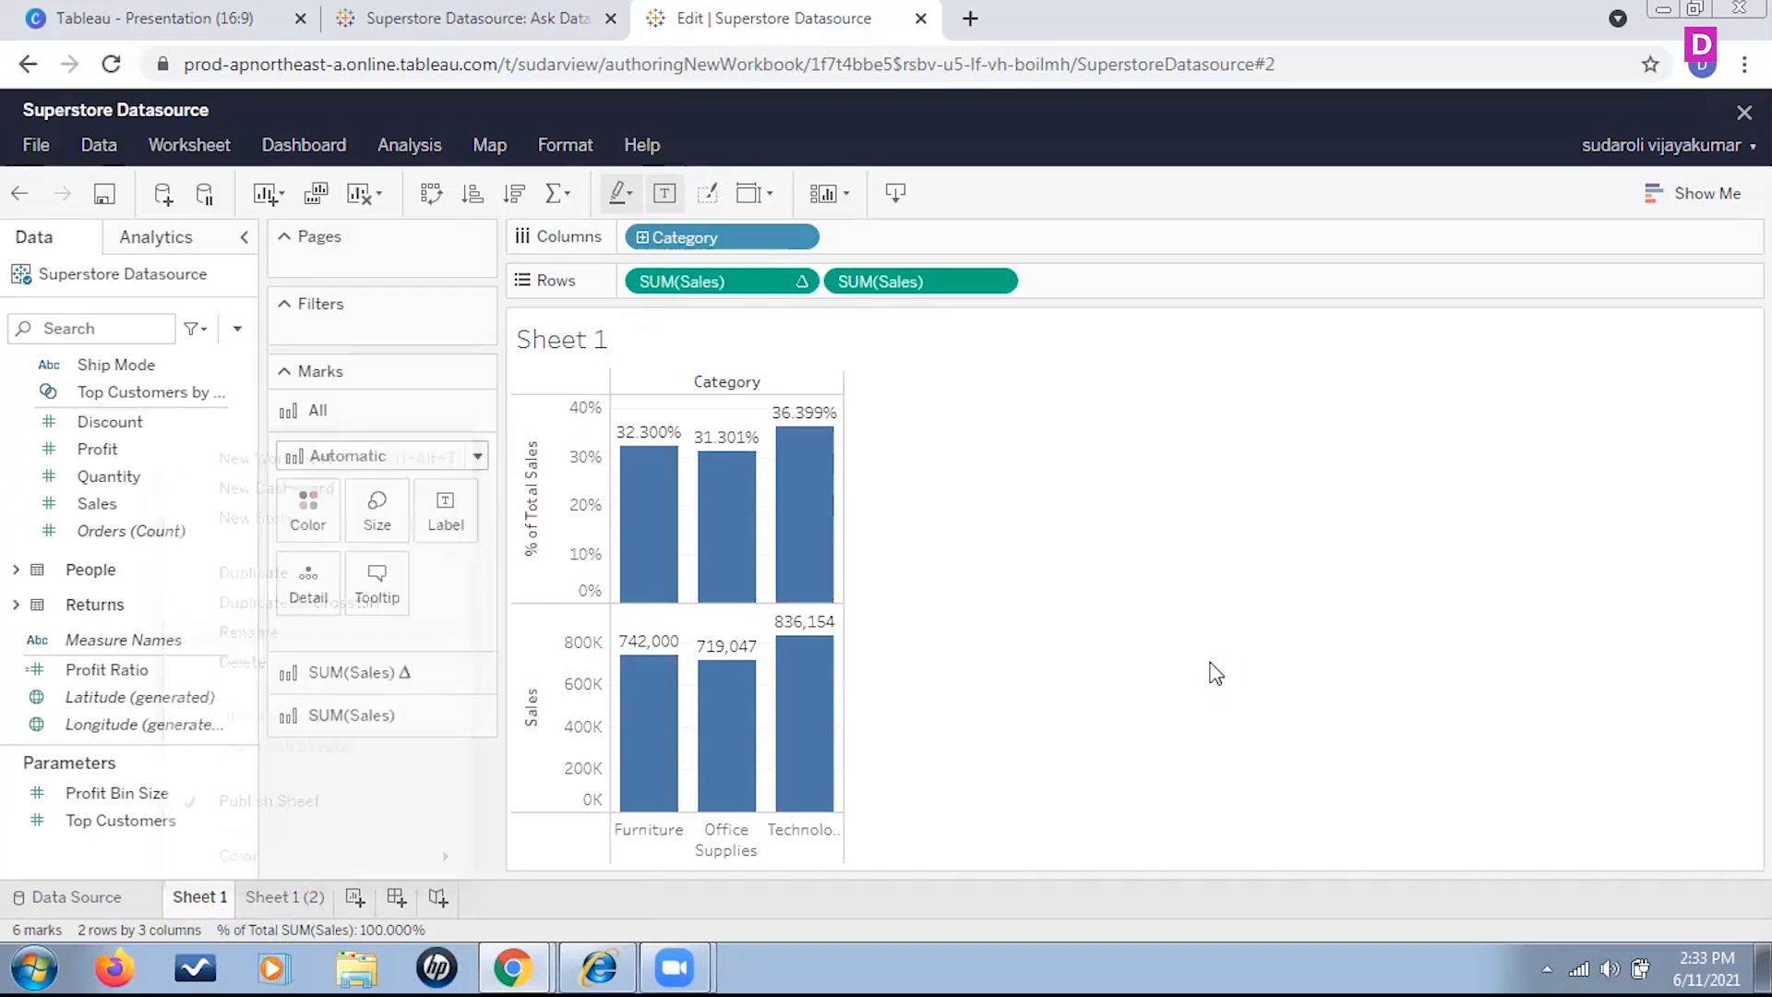
left_click(291, 897)
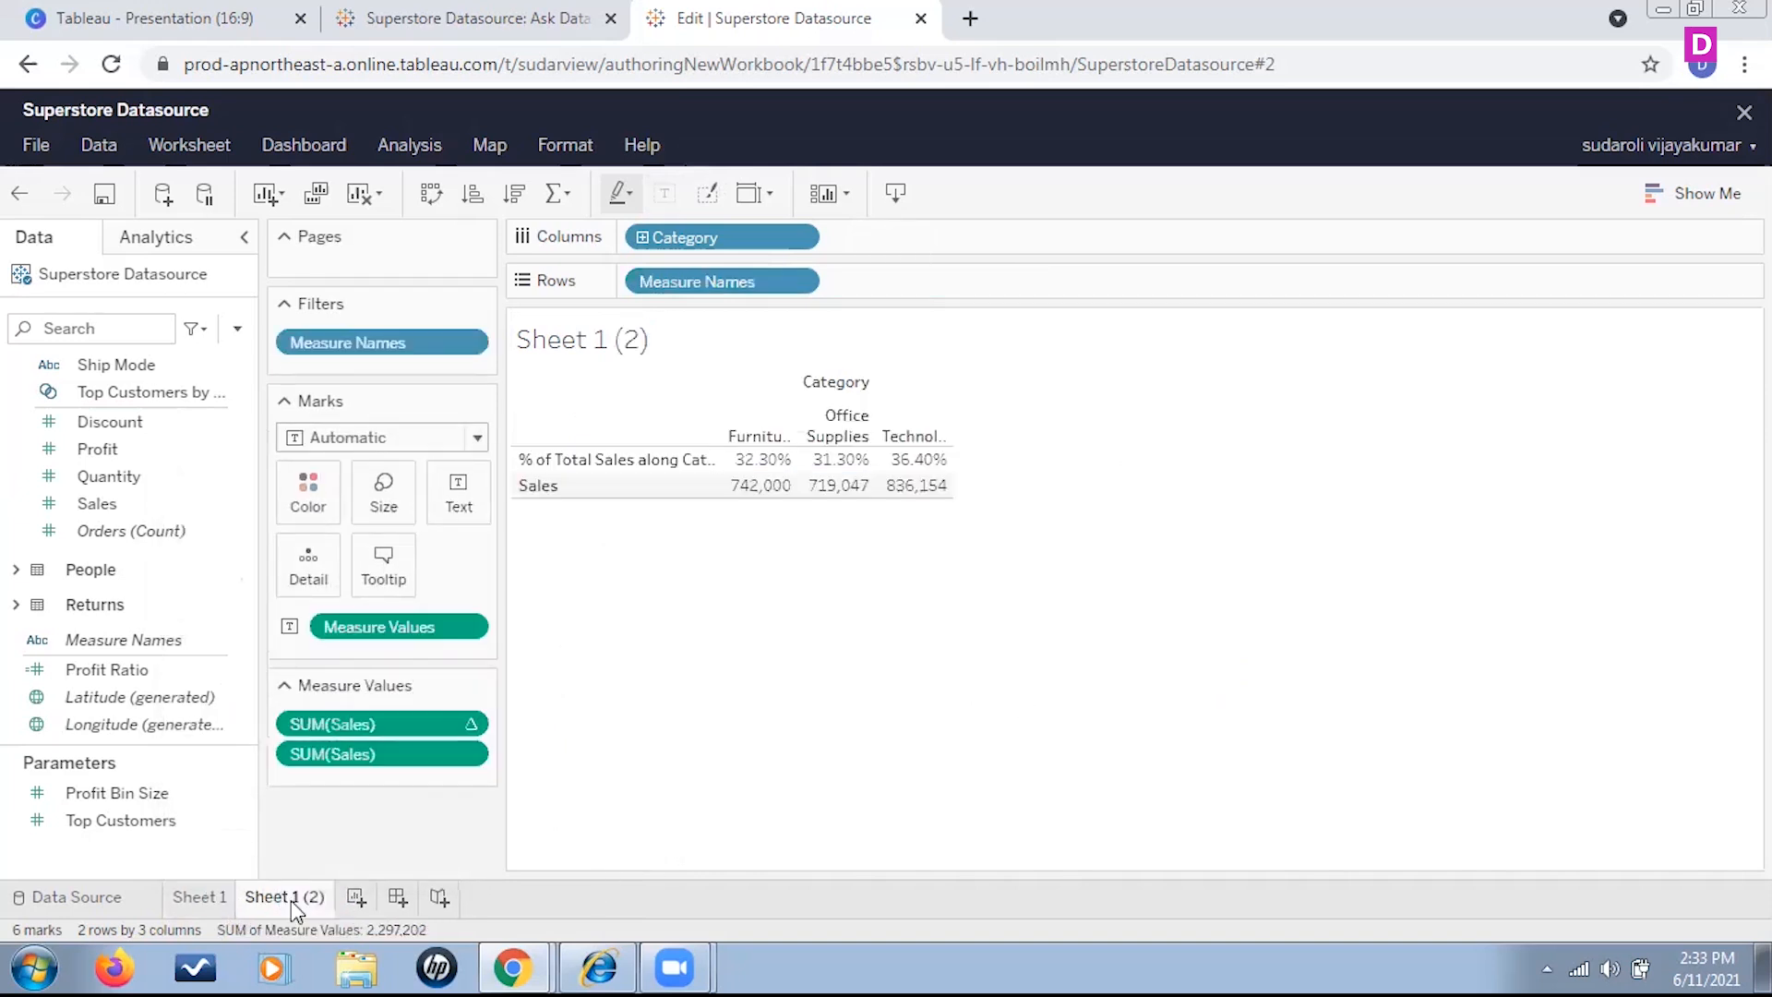
right_click(291, 897)
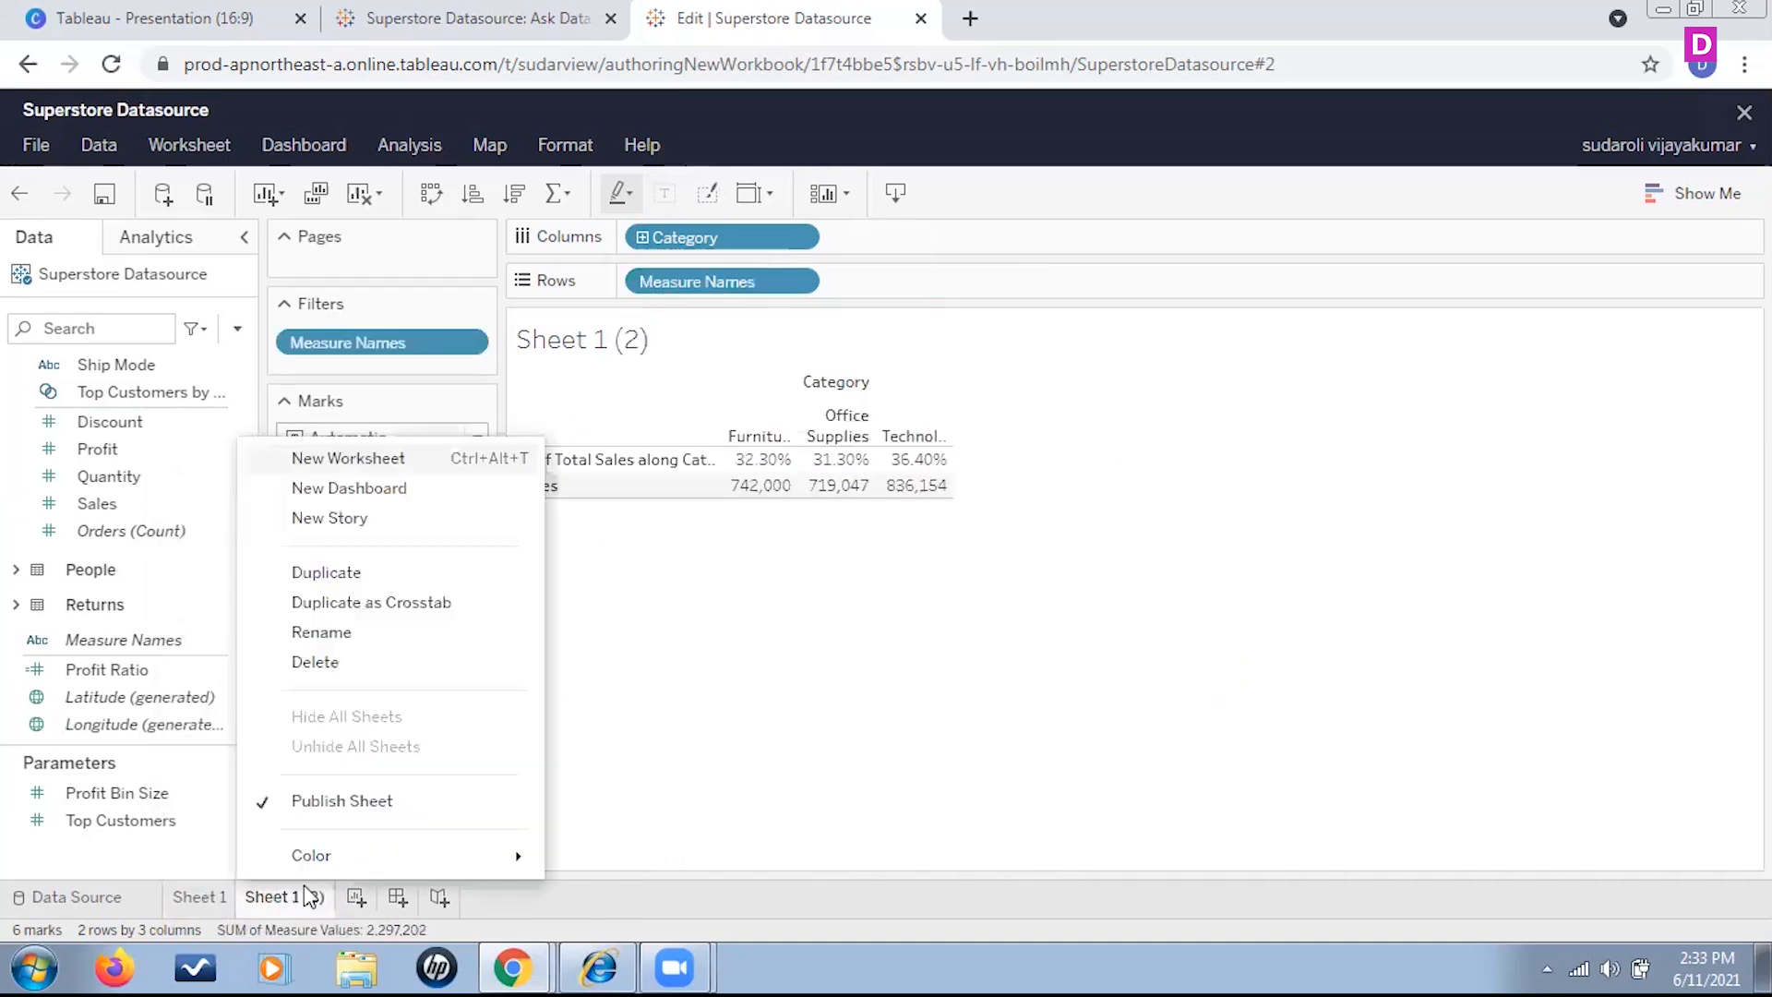
left_click(320, 664)
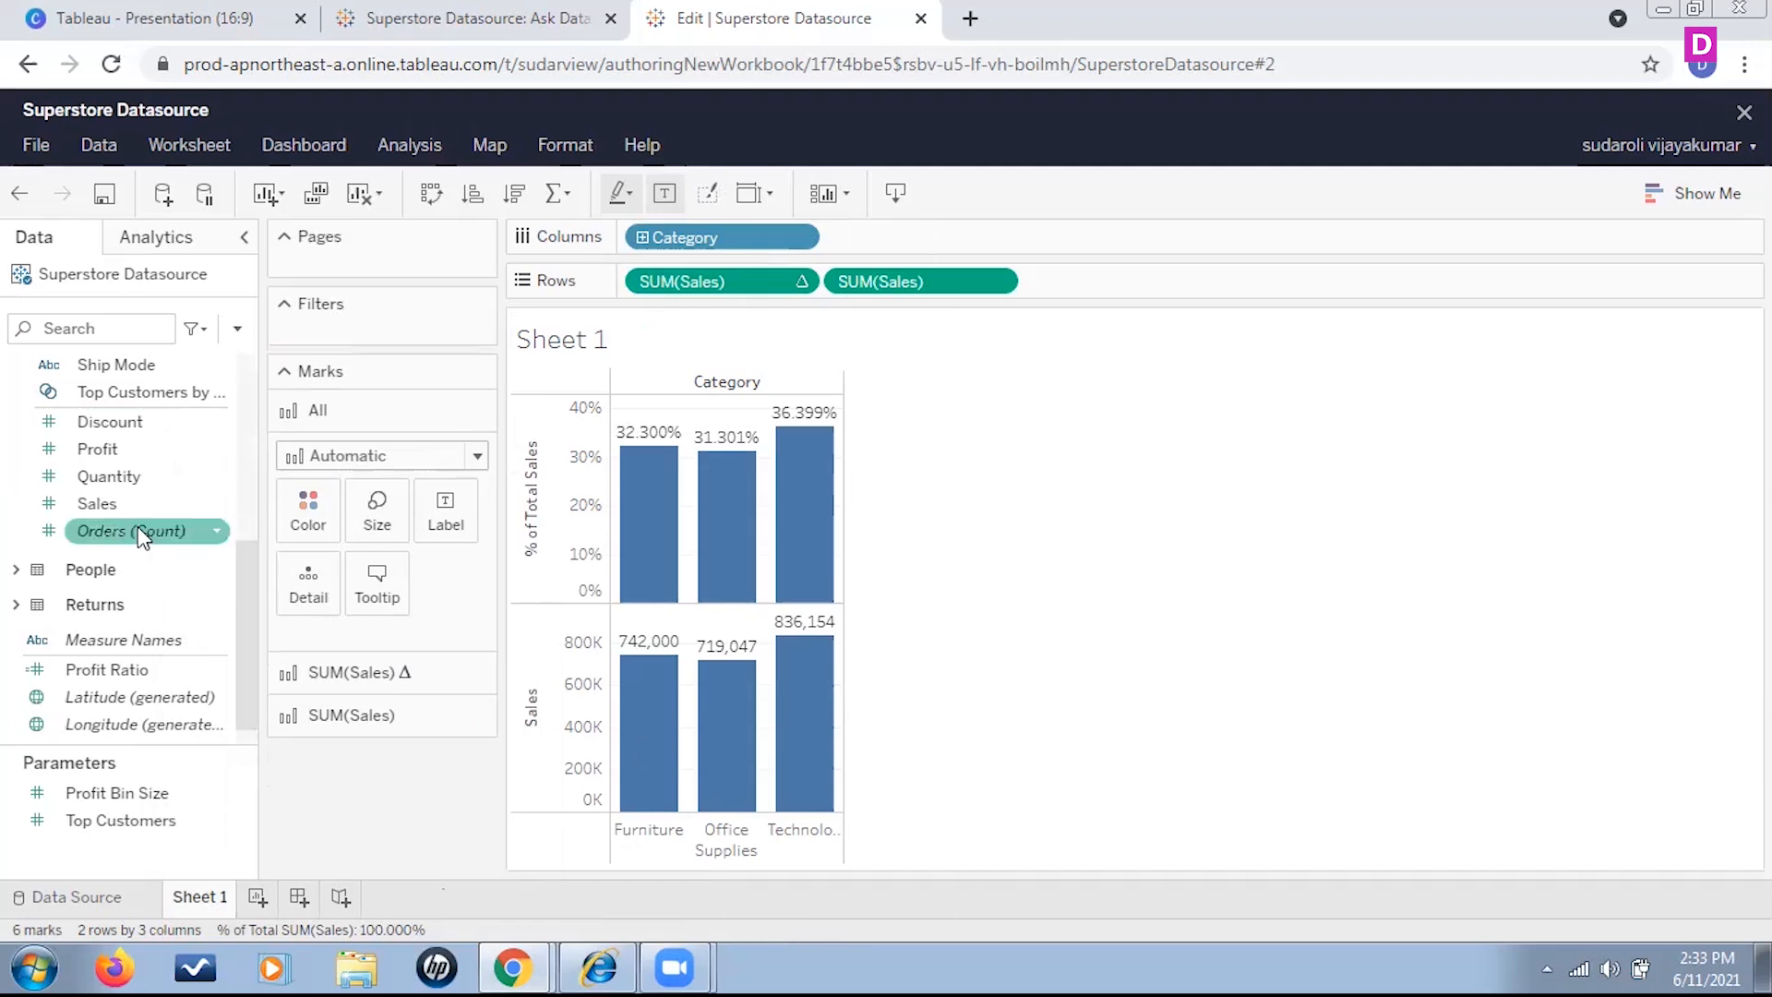
Remove the second Sales measure from Rows and add Sub-Category after Category on Columns
scroll(136, 526, "up", 5)
left_click_drag(882, 281, 474, 839)
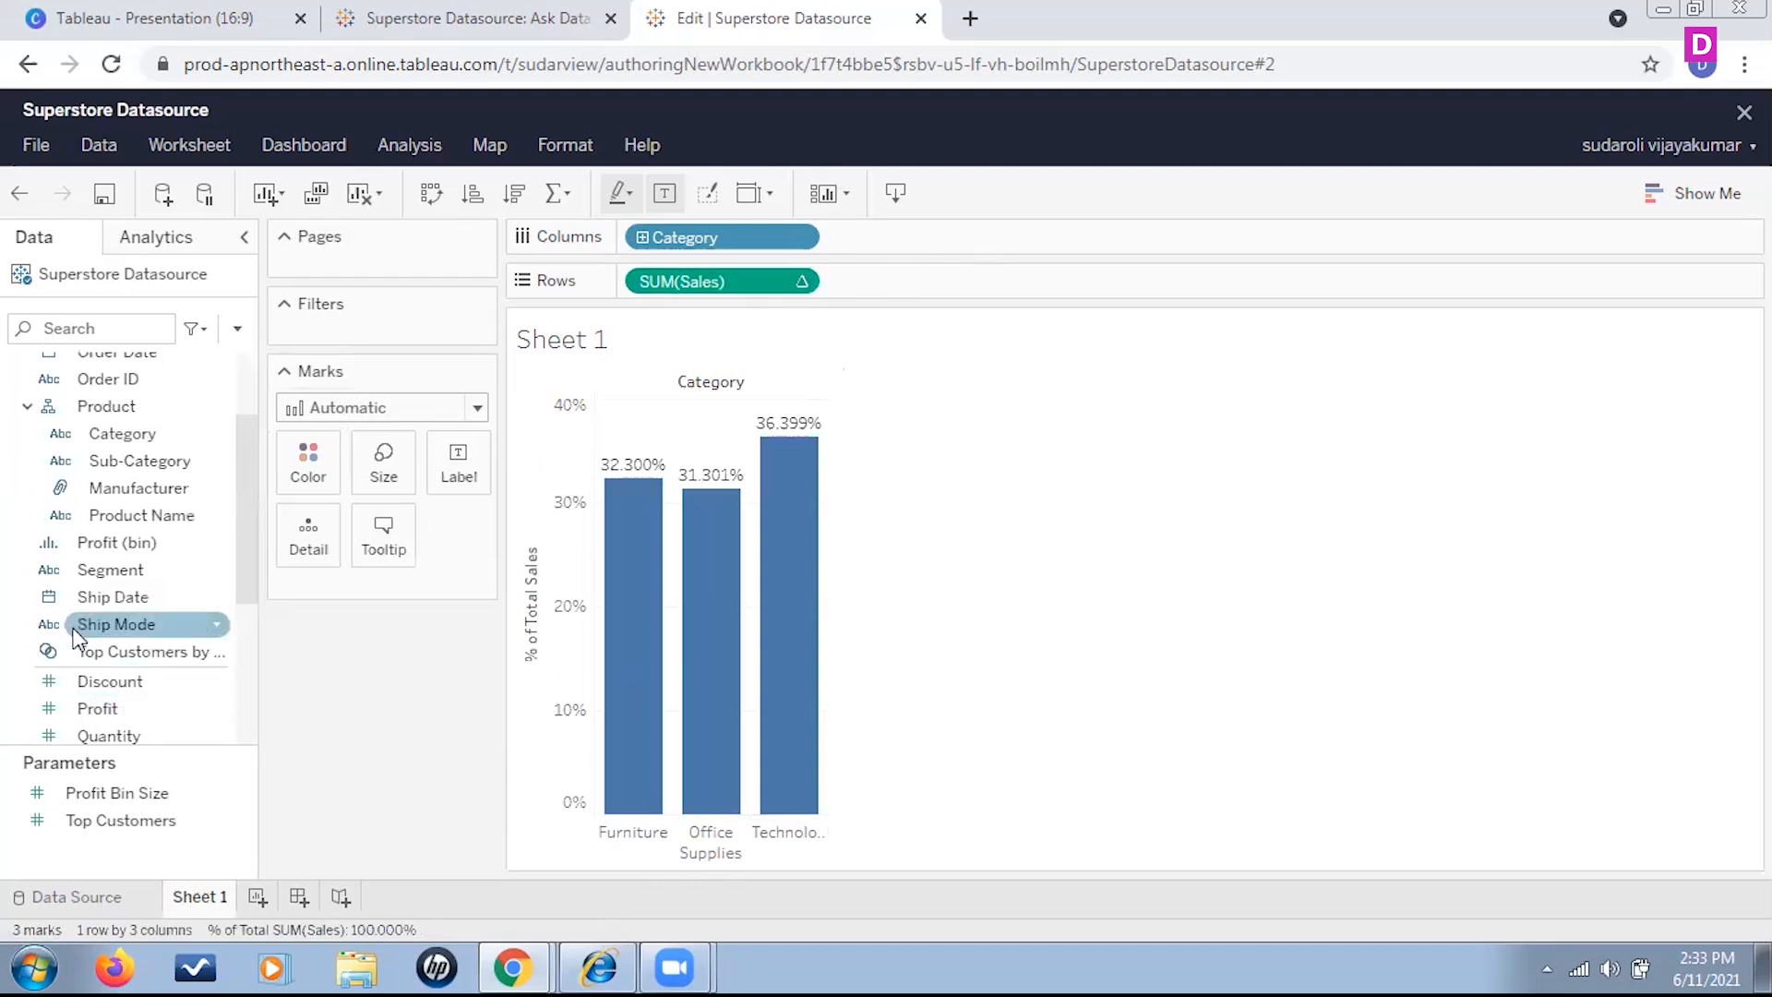
scroll(113, 589, "up", 3)
left_click_drag(143, 601, 927, 240)
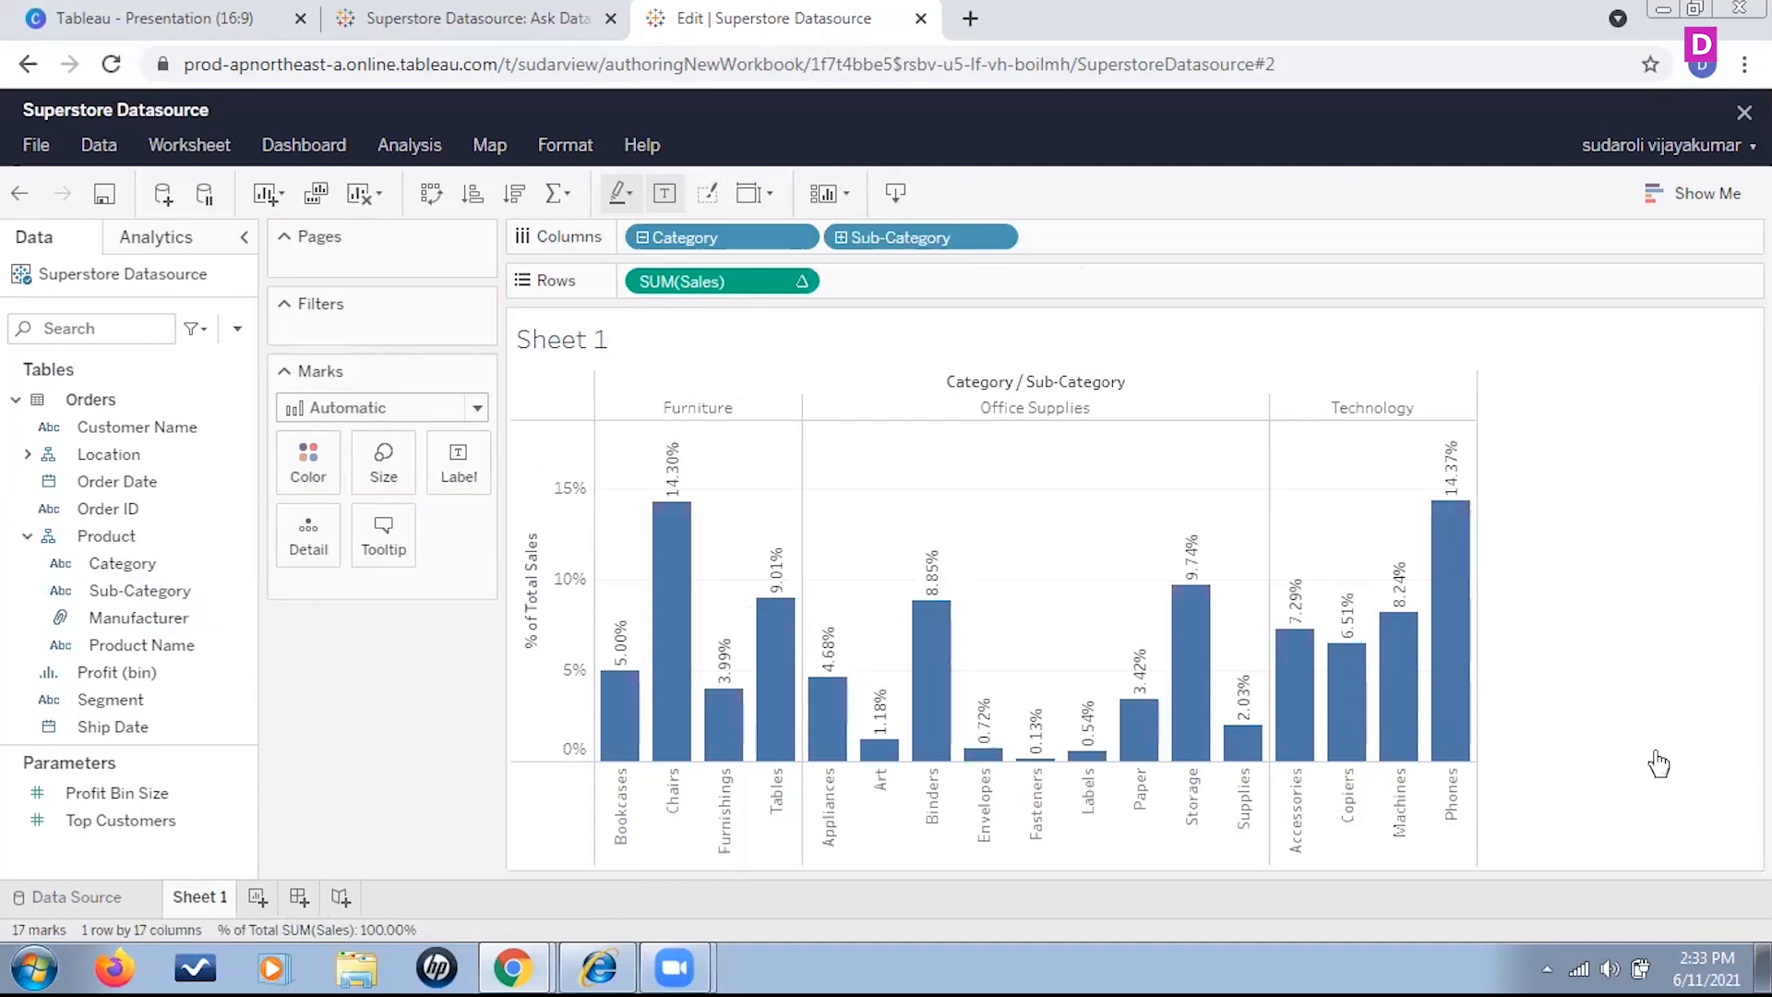
mouse_move(1305, 731)
mouse_move(1377, 690)
mouse_move(1463, 600)
mouse_move(1451, 531)
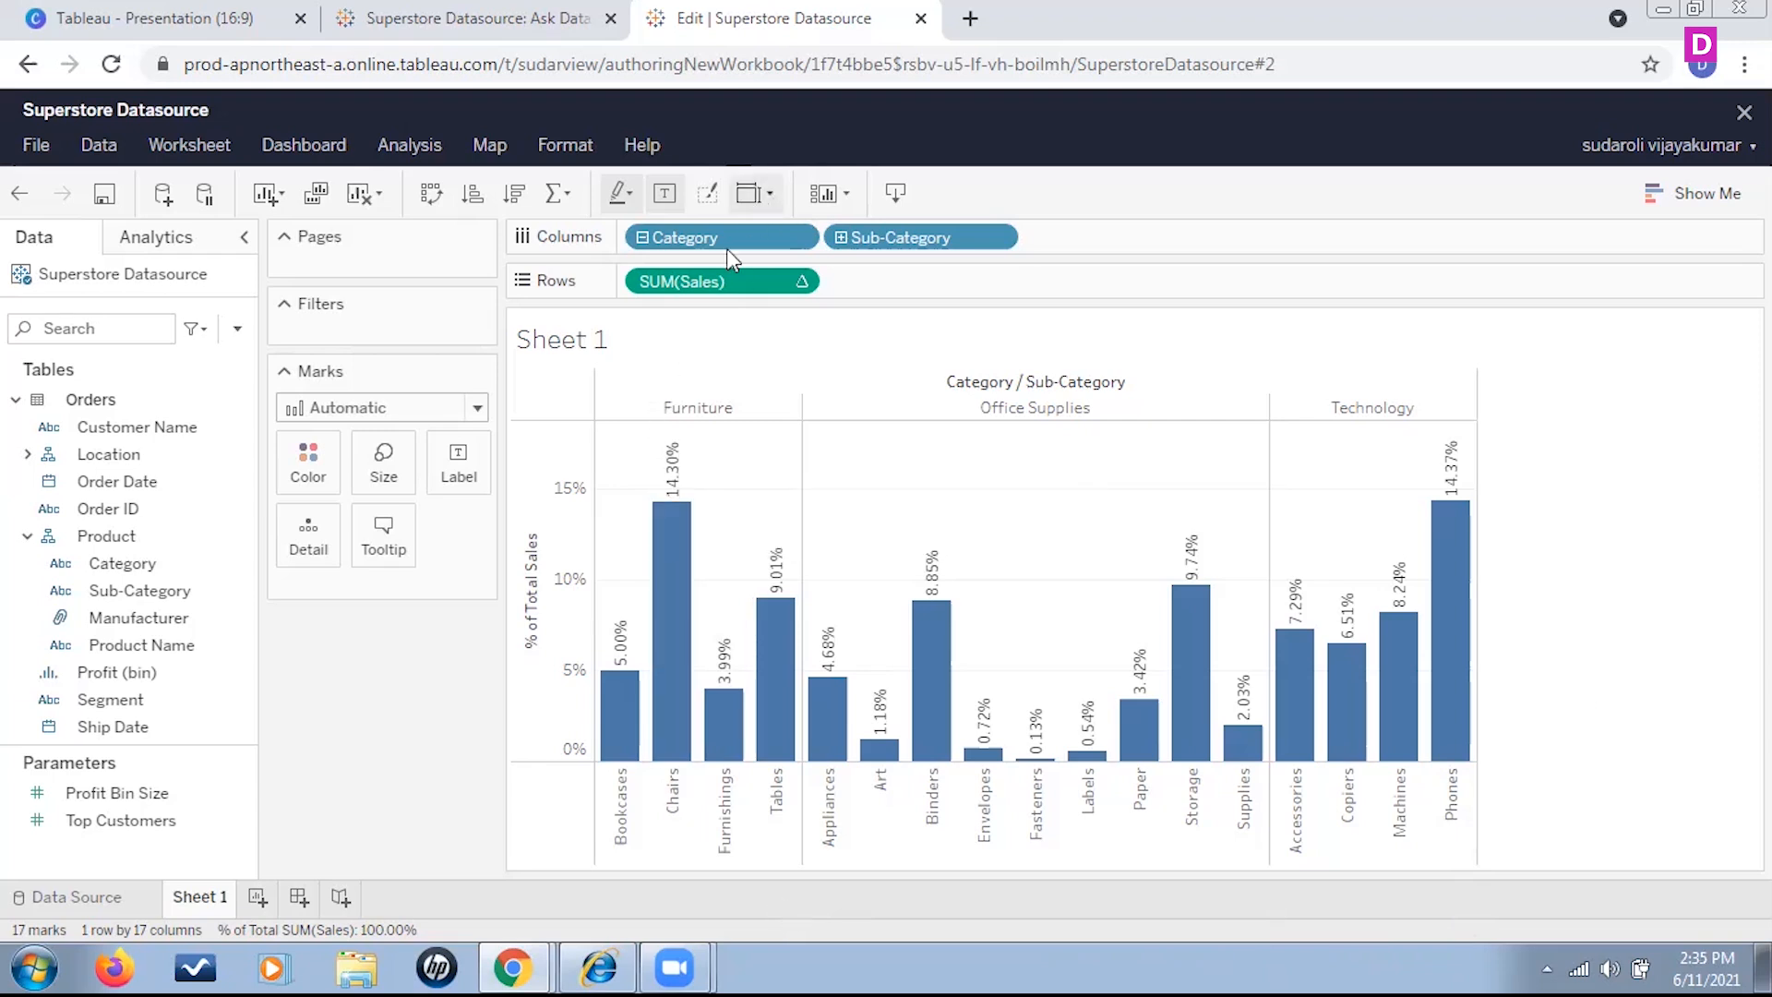
Clear the Sales, Category and Sub-Category fields from the Rows and Columns shelves
left_click_drag(720, 281, 305, 743)
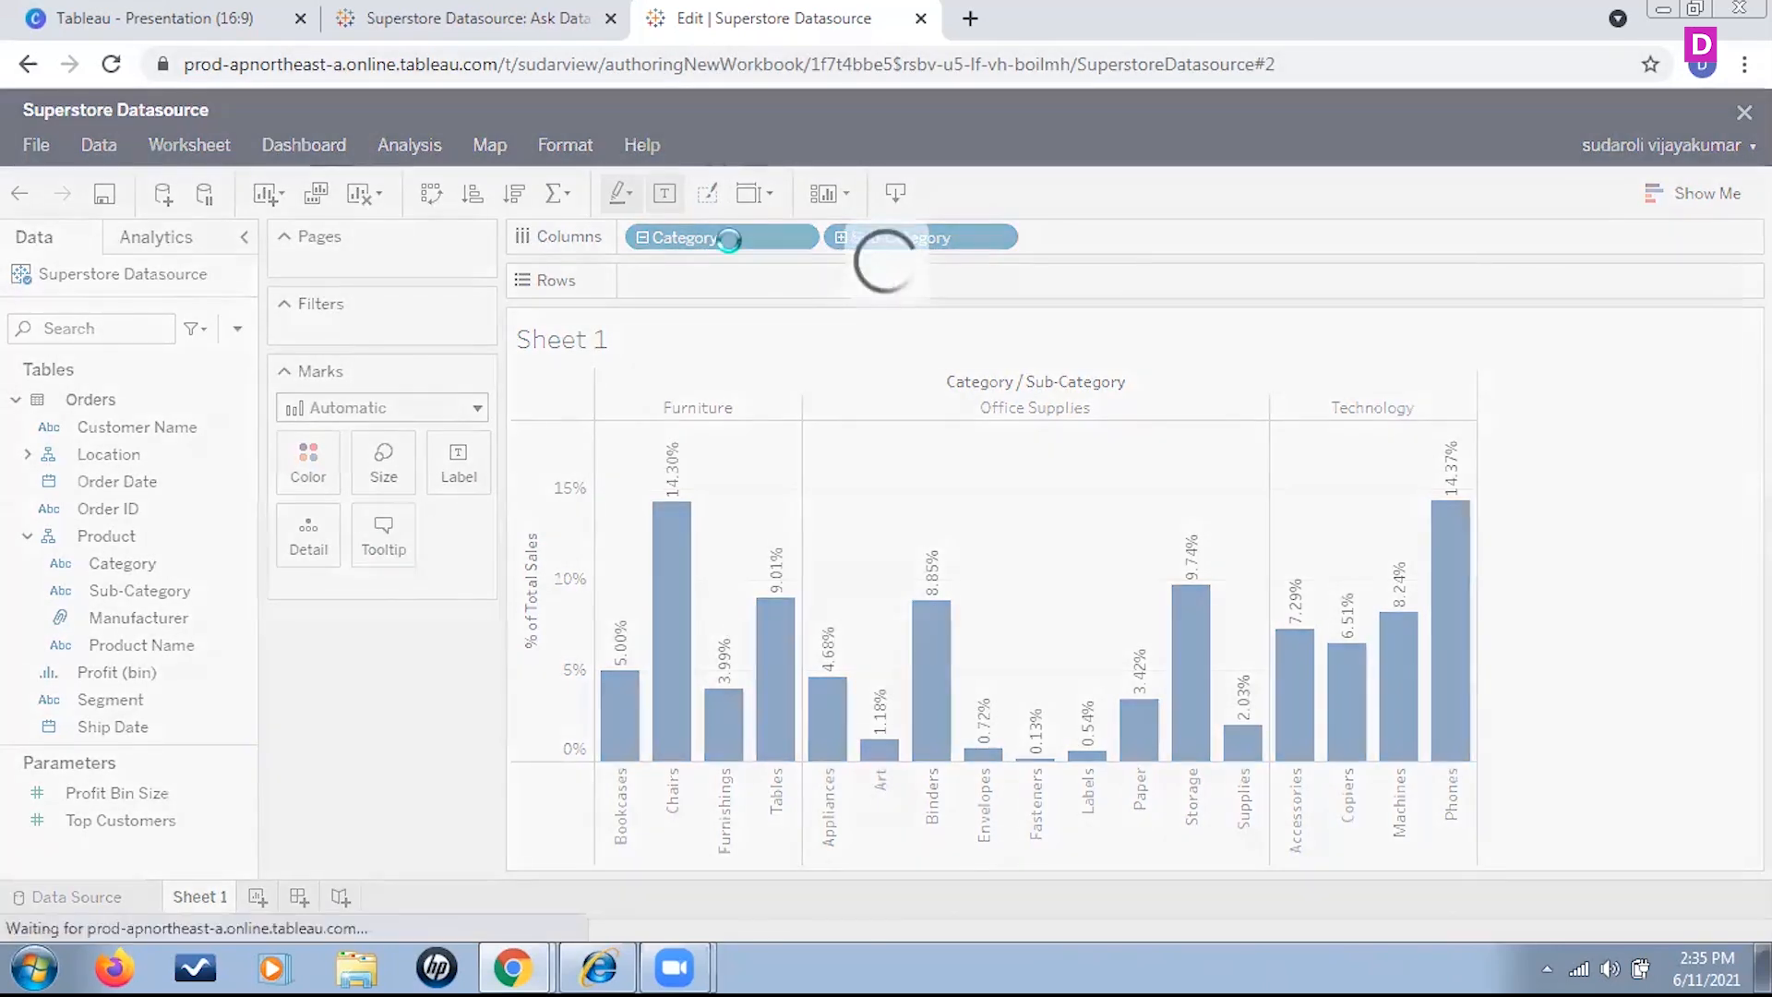
left_click_drag(732, 255, 550, 661)
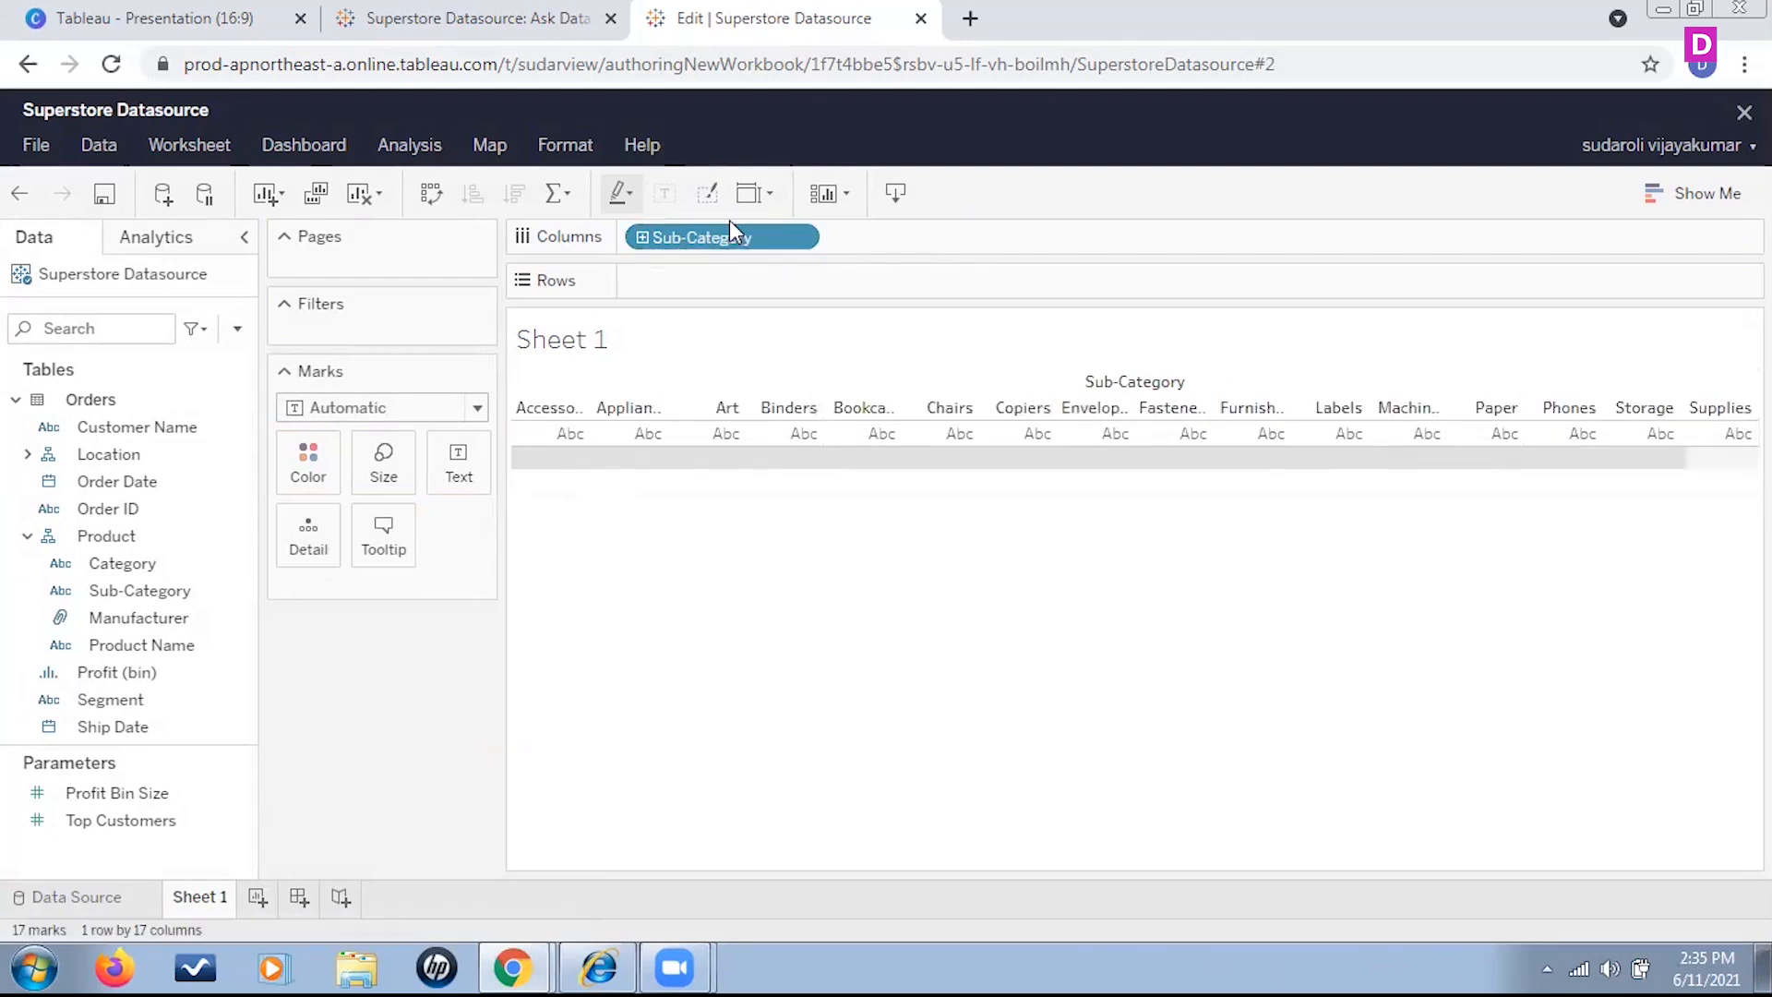
left_click_drag(699, 238, 387, 672)
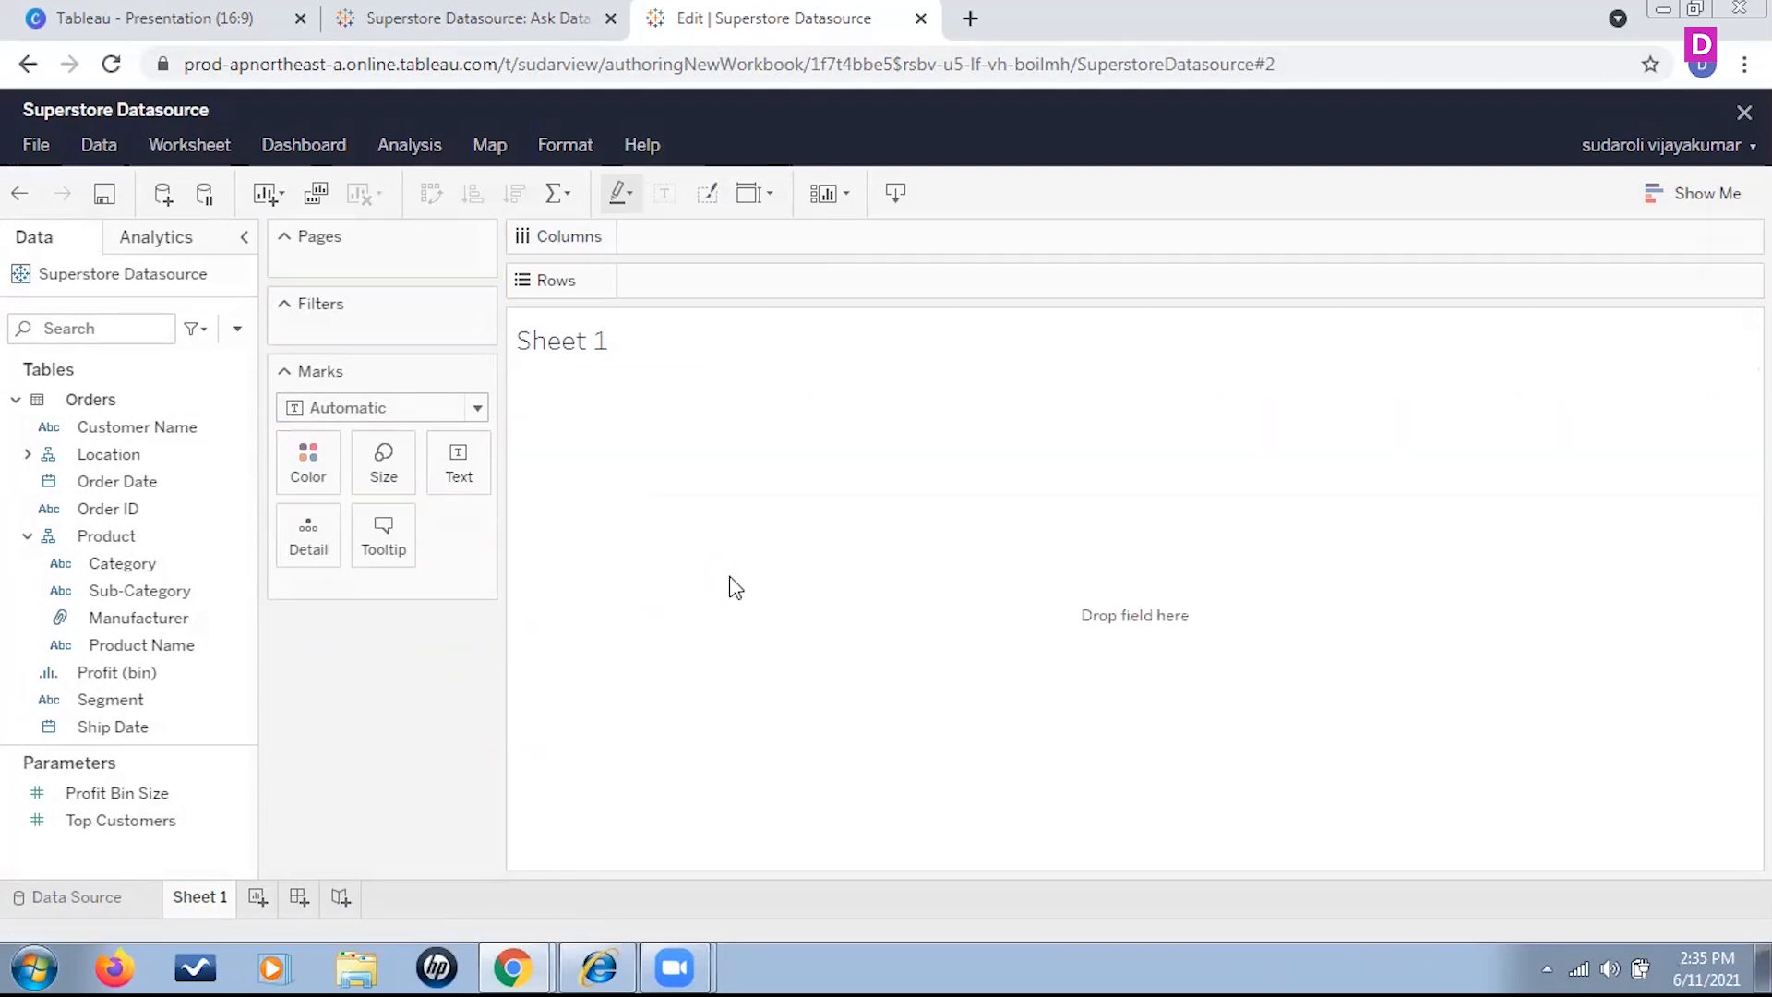
Build a yearly sales trend with Order Date on Columns and Sales on Rows
left_click(118, 486)
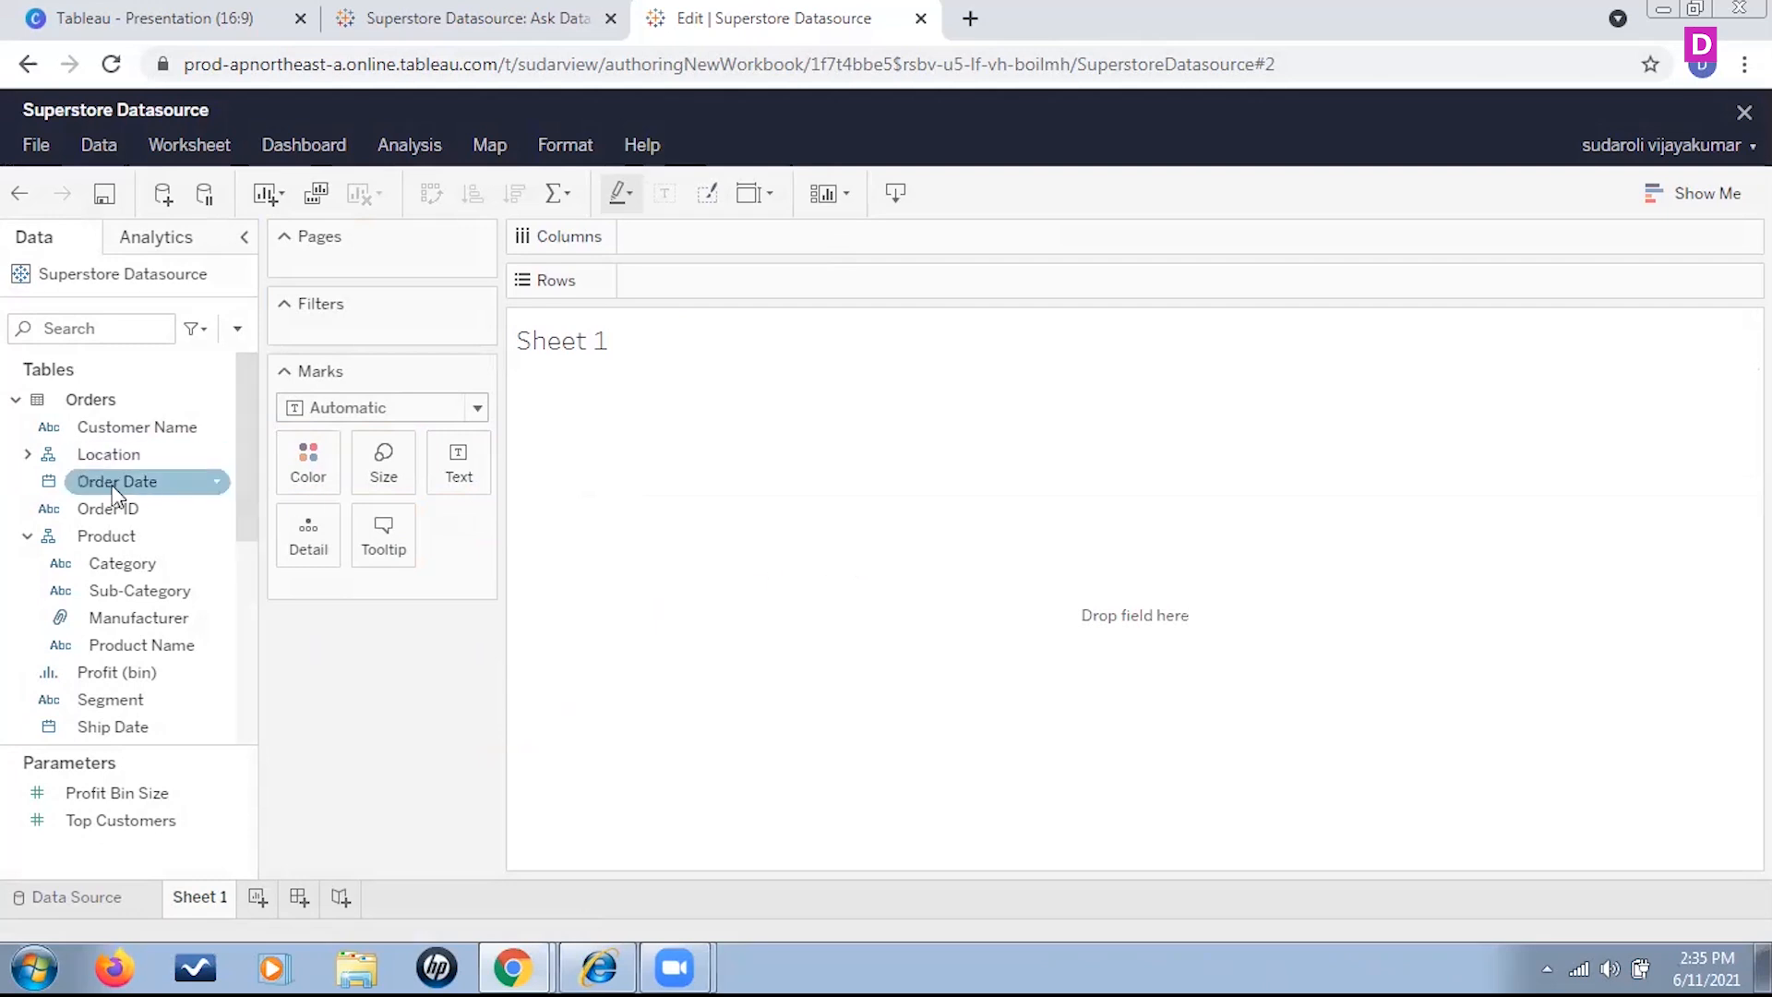
left_click_drag(121, 485, 710, 242)
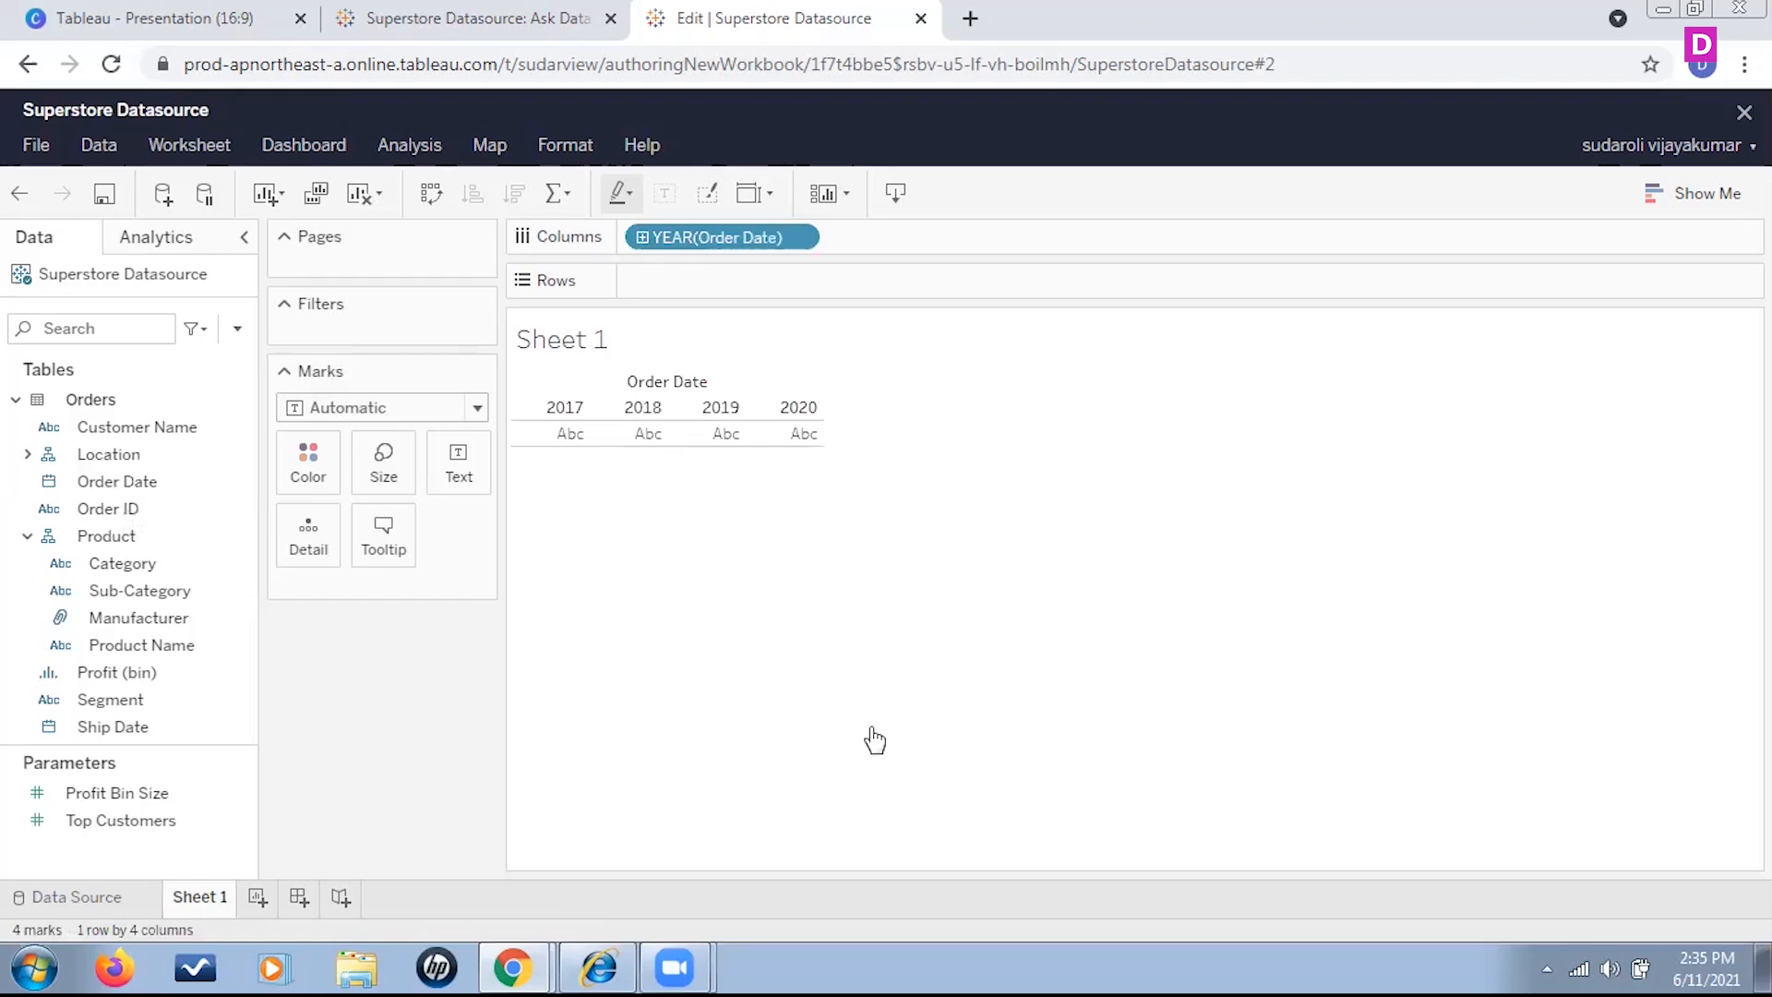
left_click(65, 693)
scroll(74, 646, "down", 7)
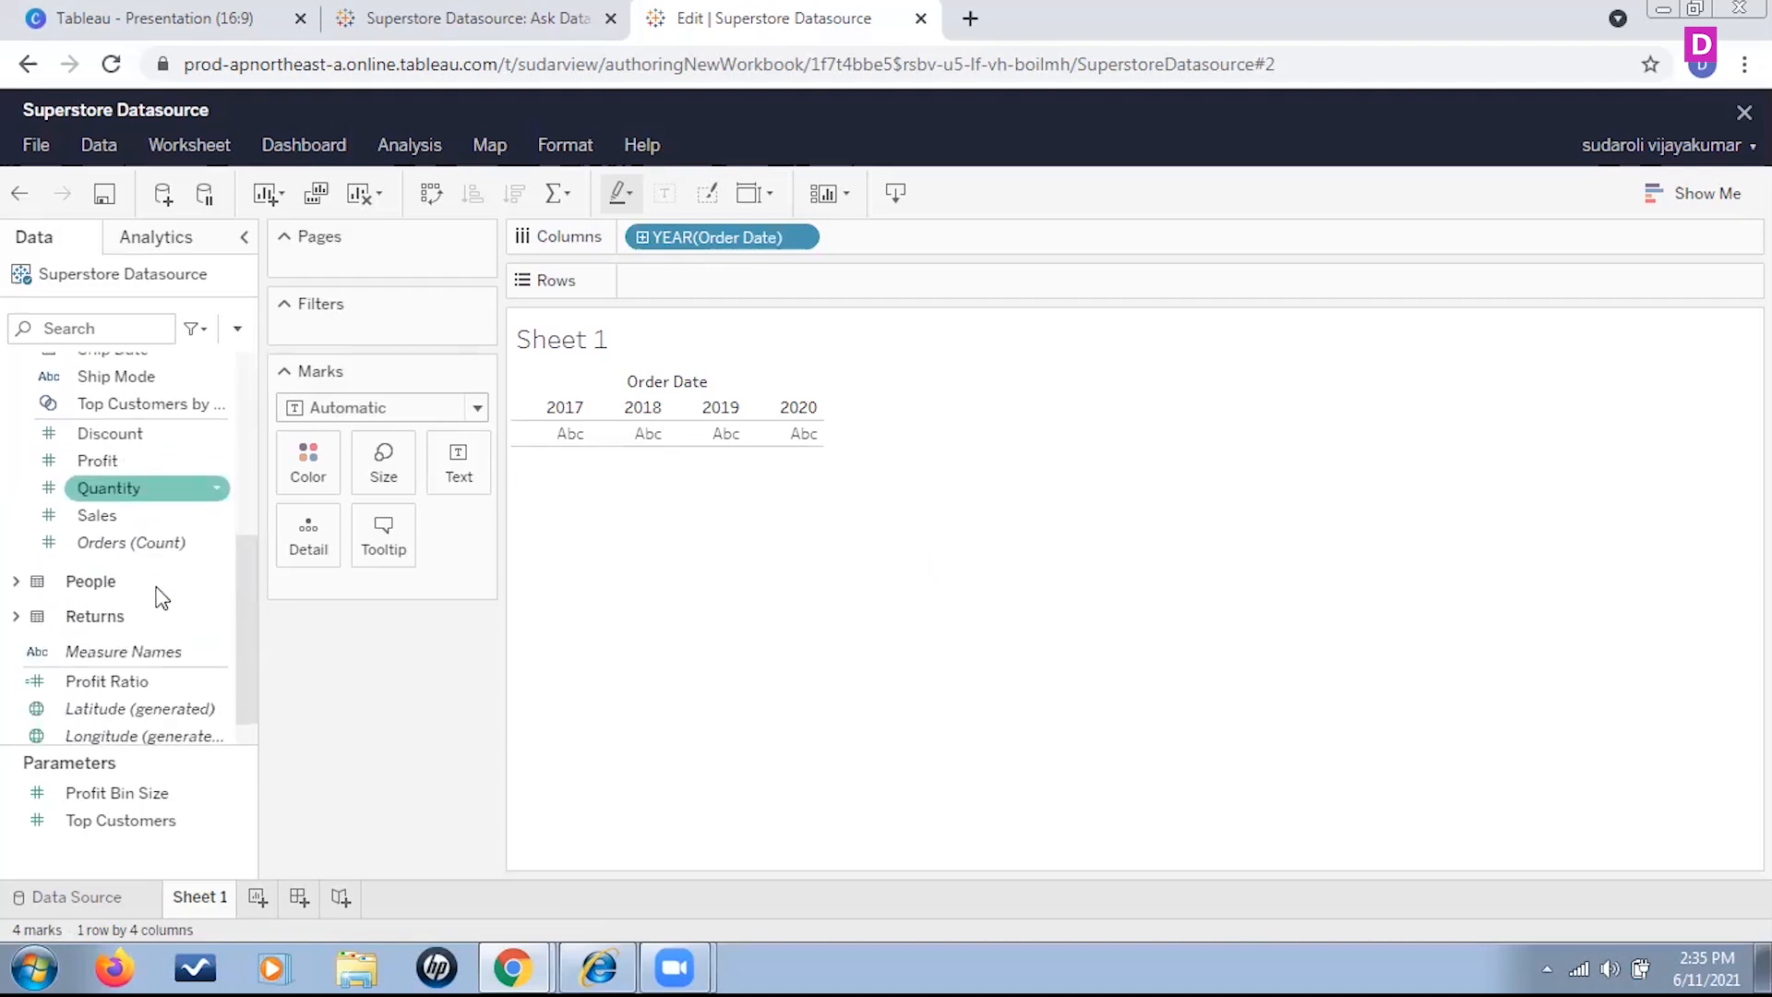
left_click_drag(102, 507, 736, 280)
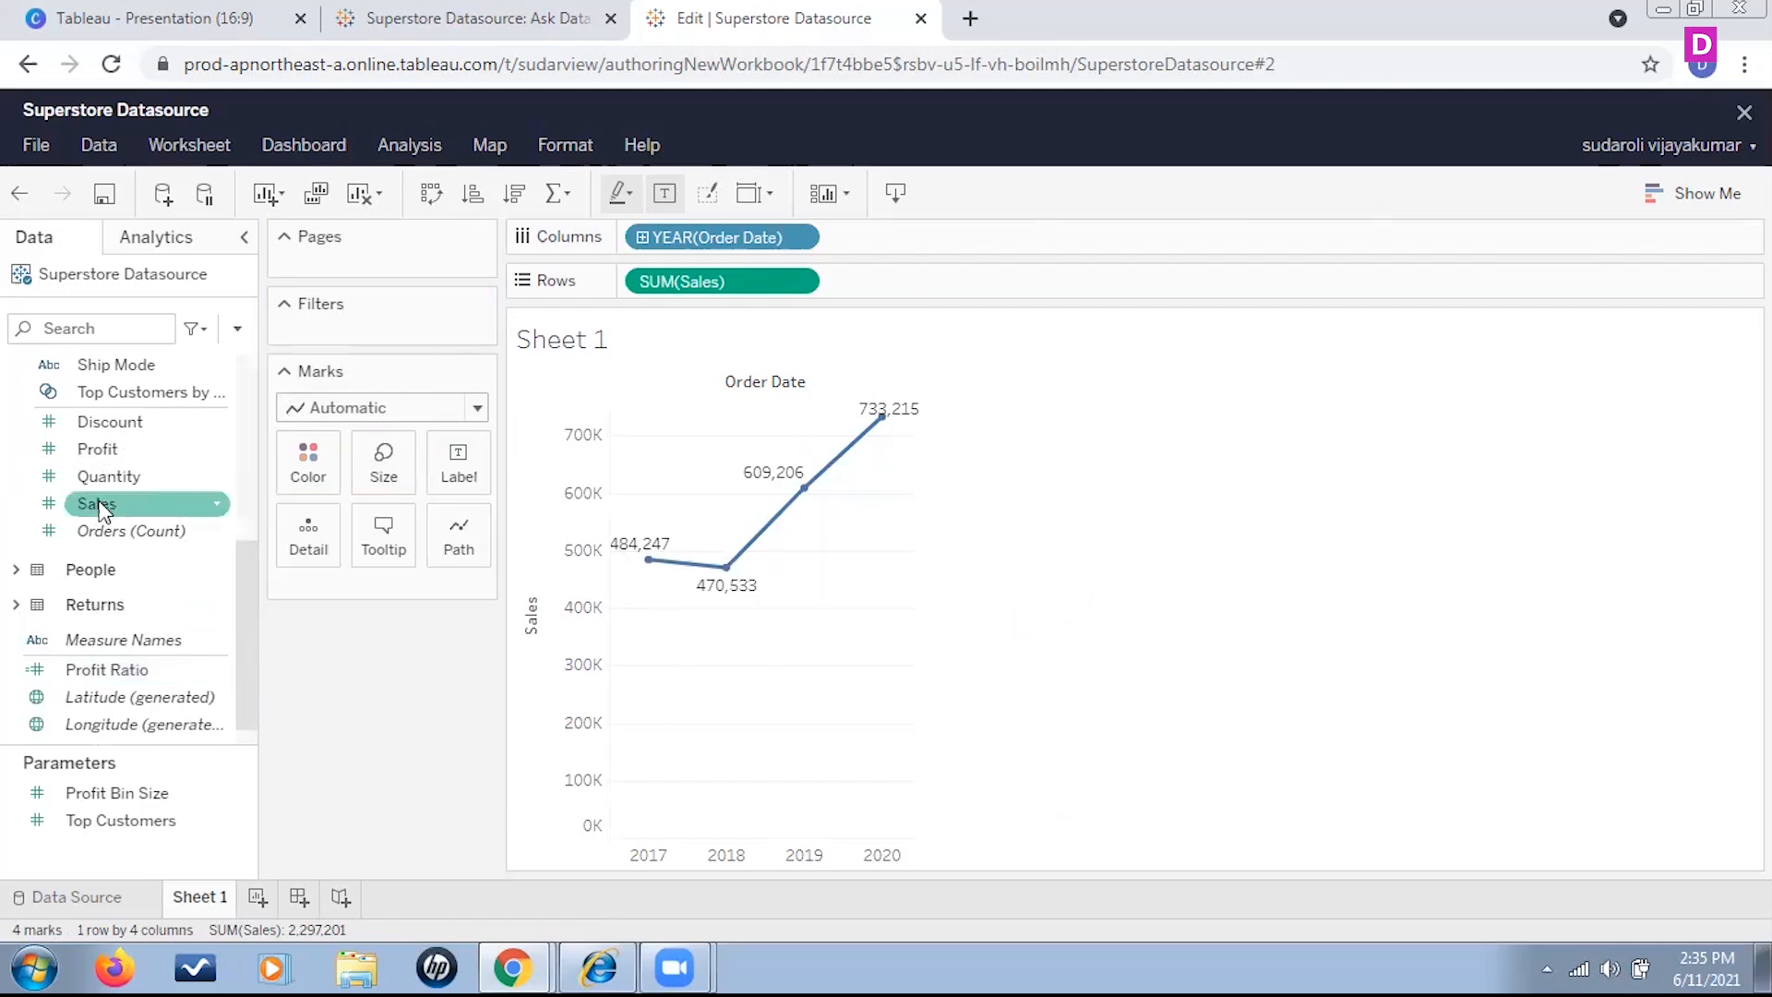
Add Category to the marks and assign it to Color so each category has its own line
scroll(110, 536, "up", 4)
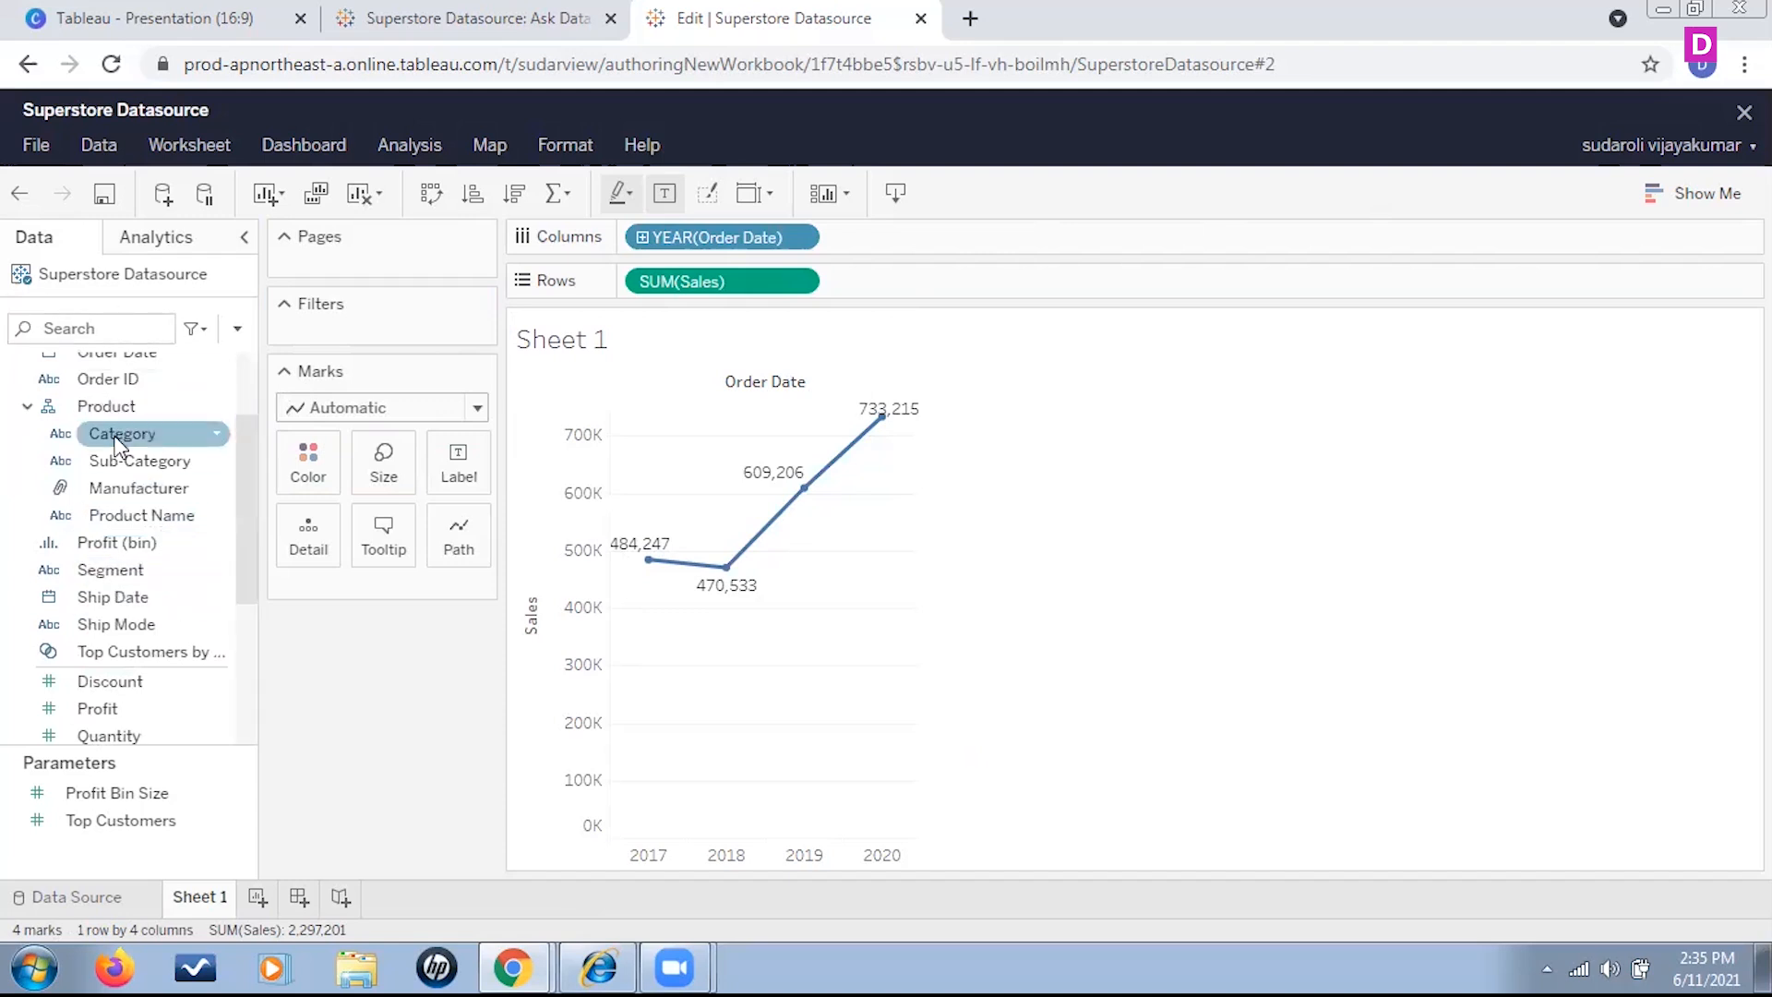
left_click_drag(122, 433, 378, 592)
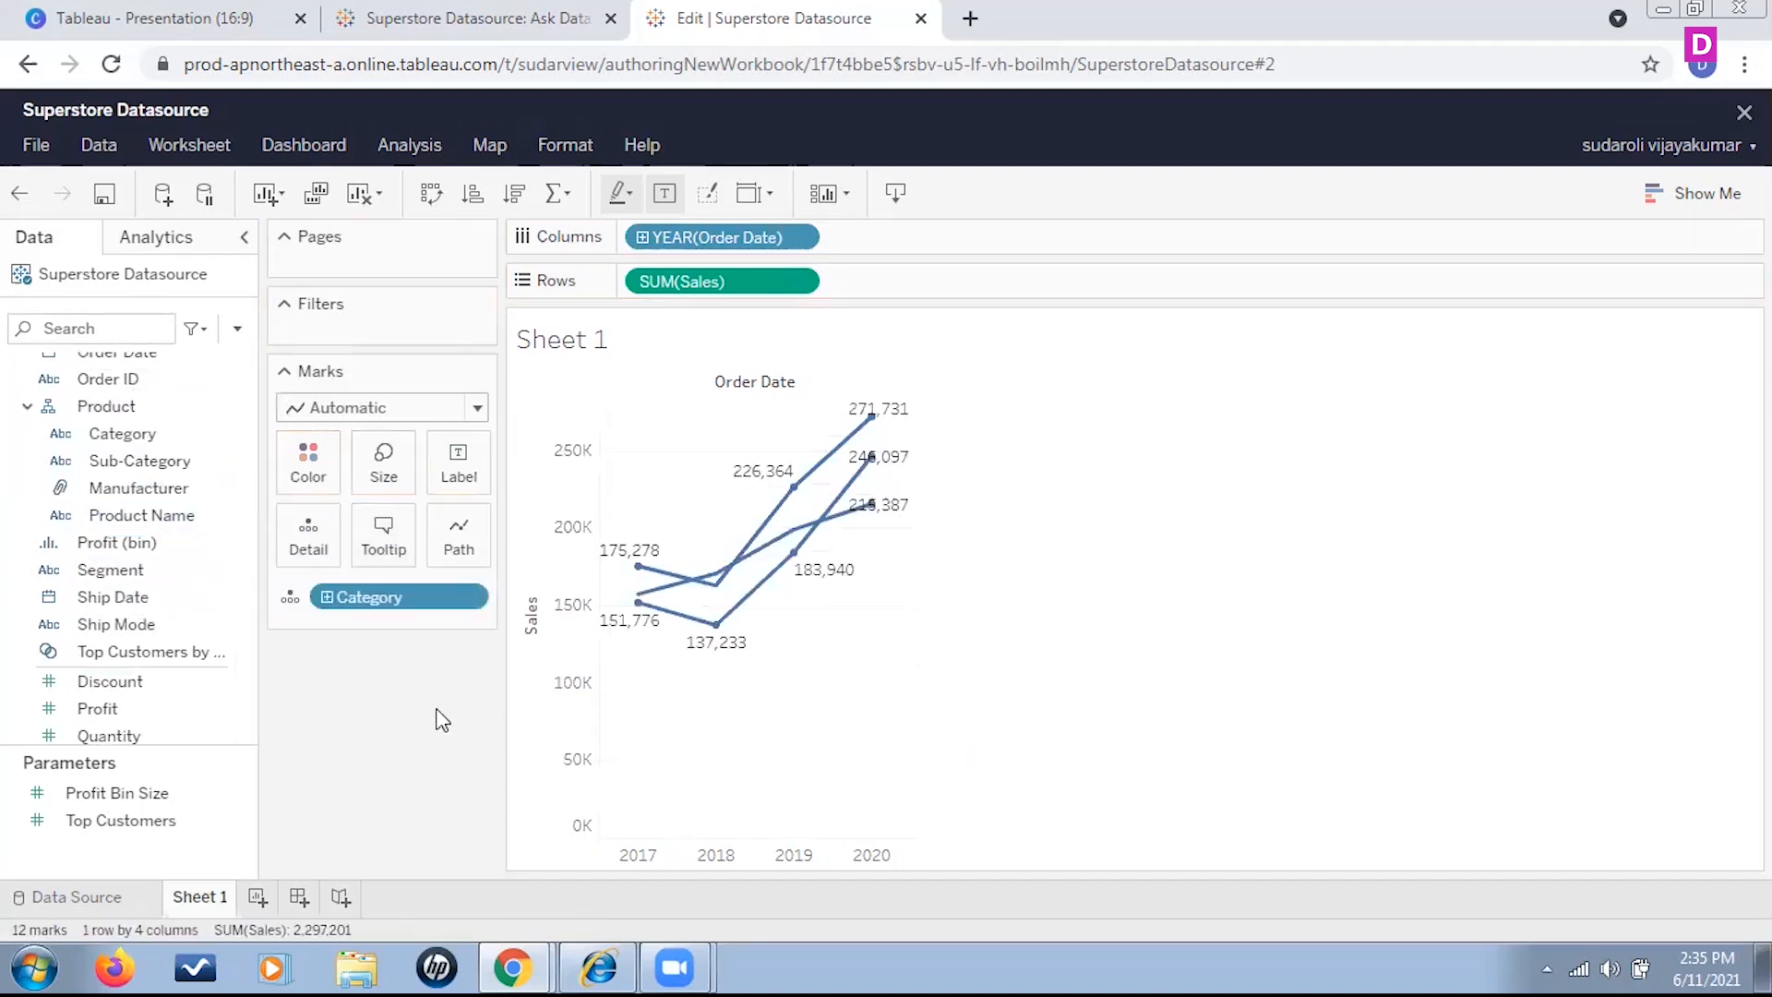
left_click(289, 600)
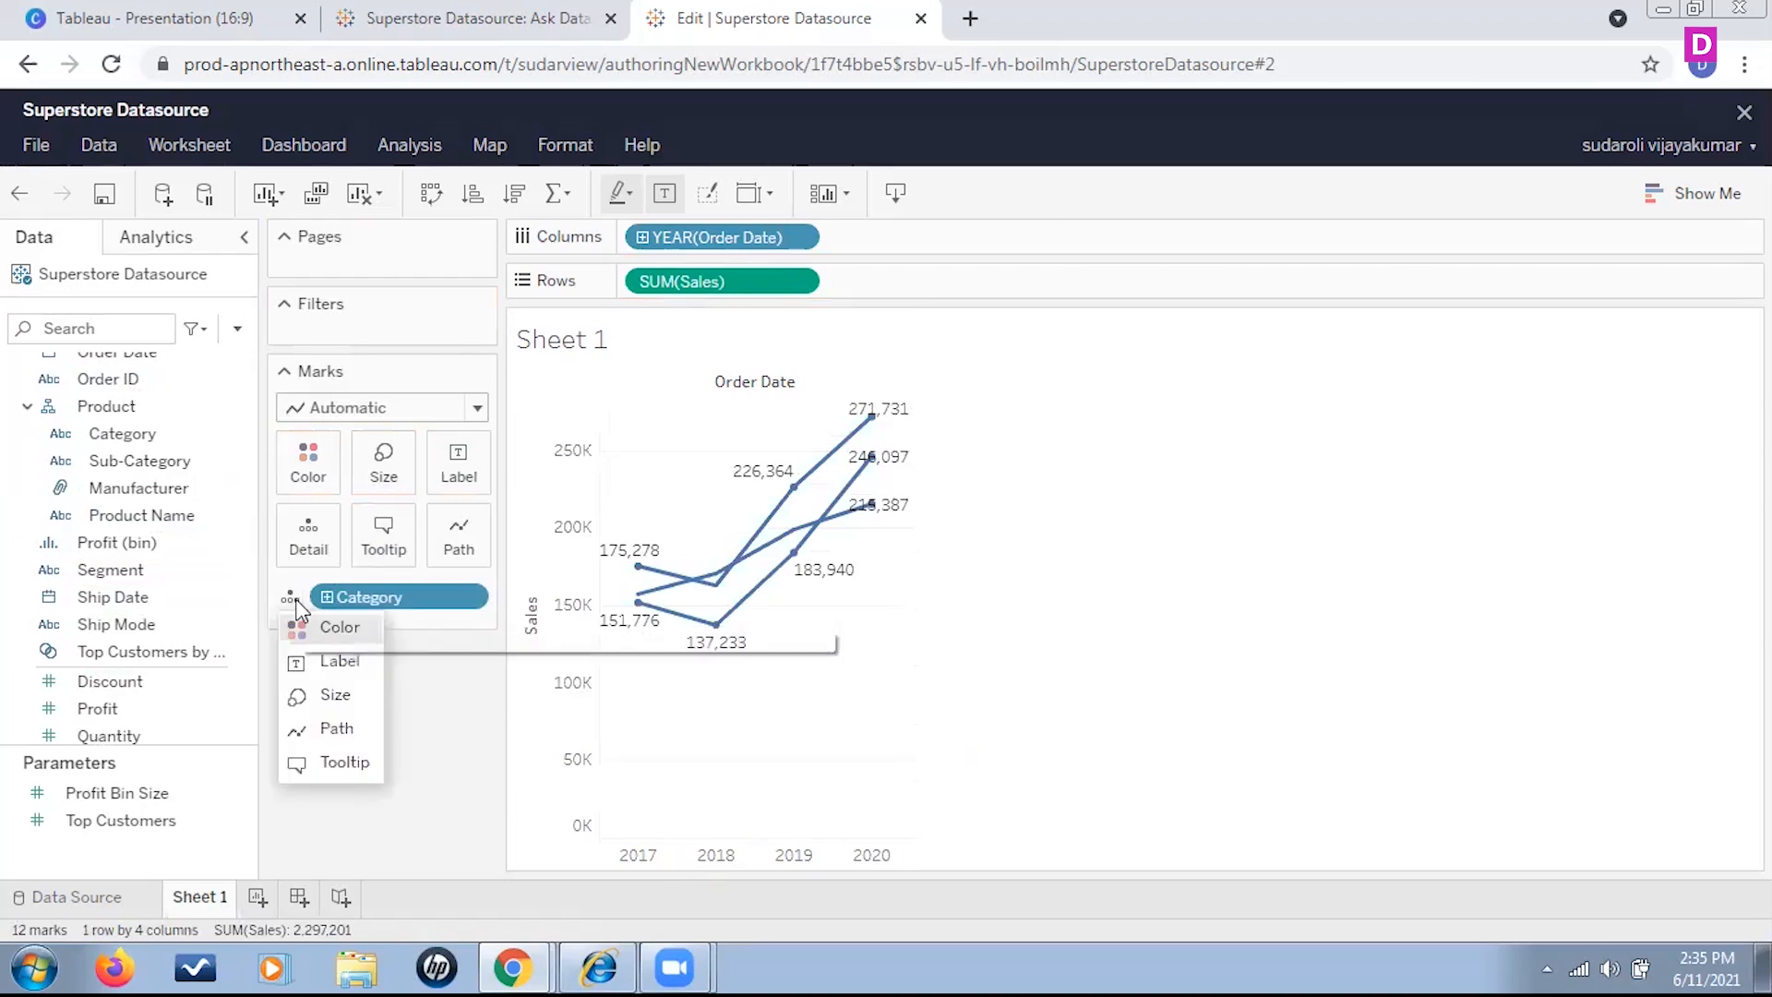
left_click(327, 634)
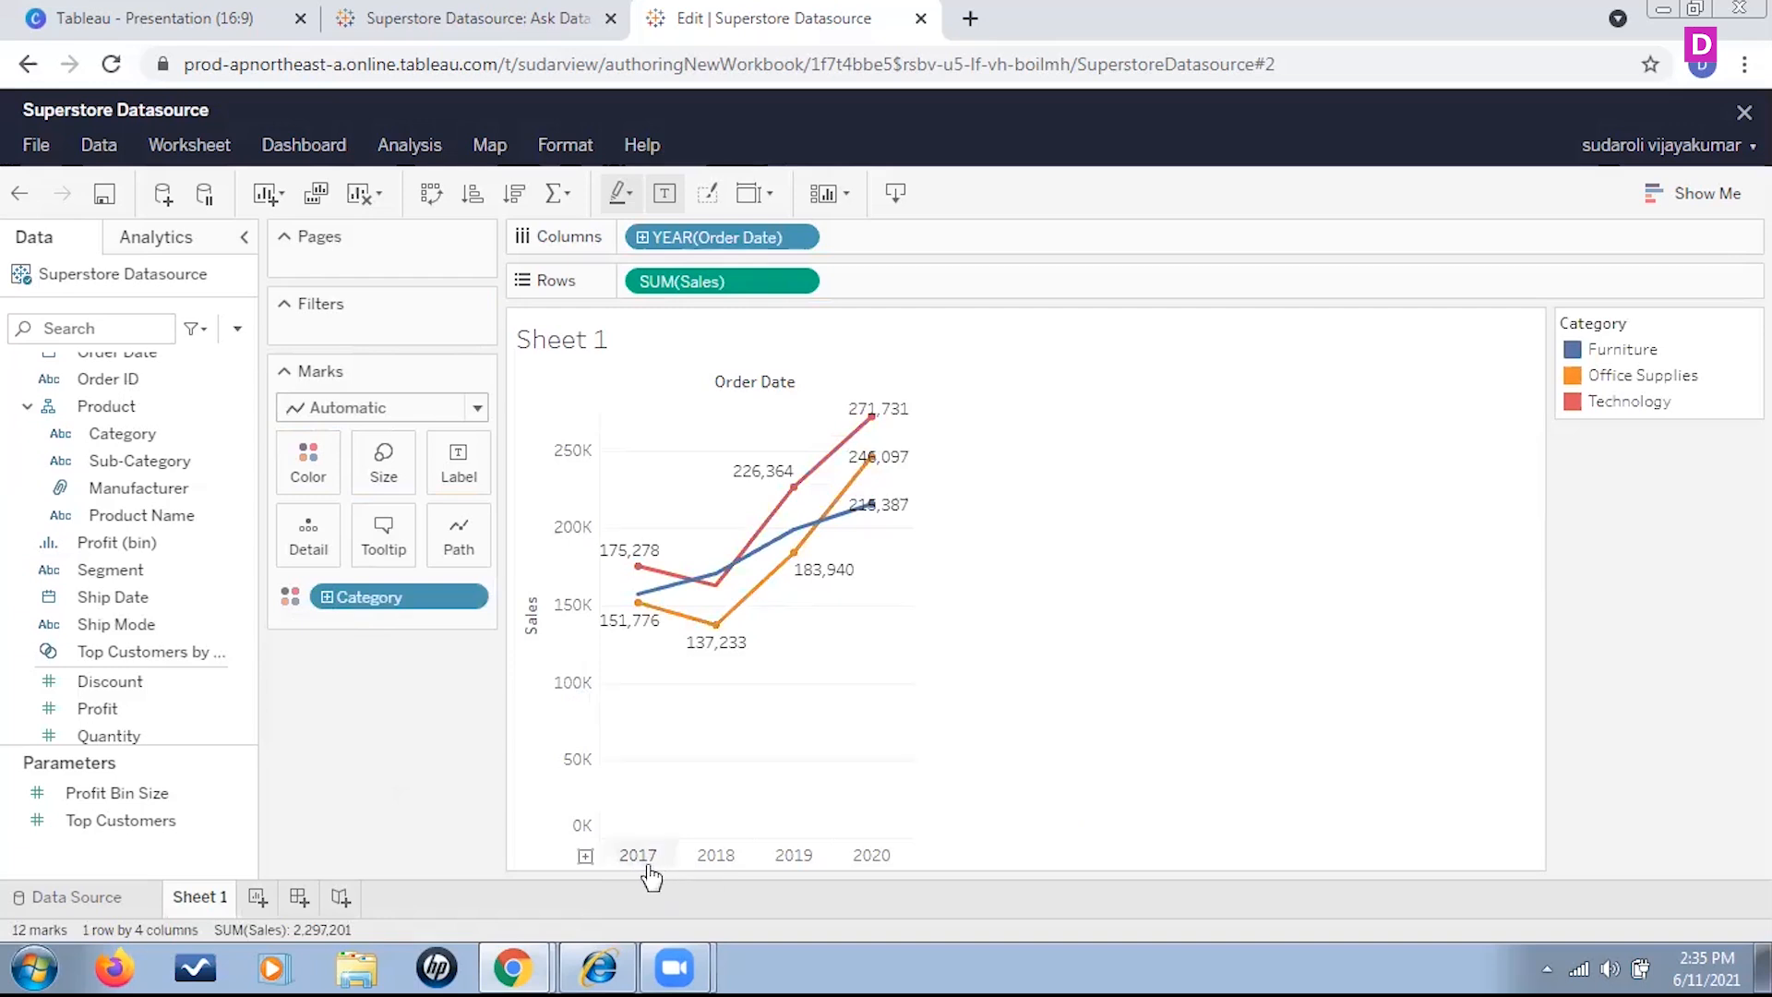
mouse_move(646, 608)
mouse_move(874, 508)
Apply the Percent of Total quick table calculation to the summed Sales and change the mark type to Area
left_click(806, 285)
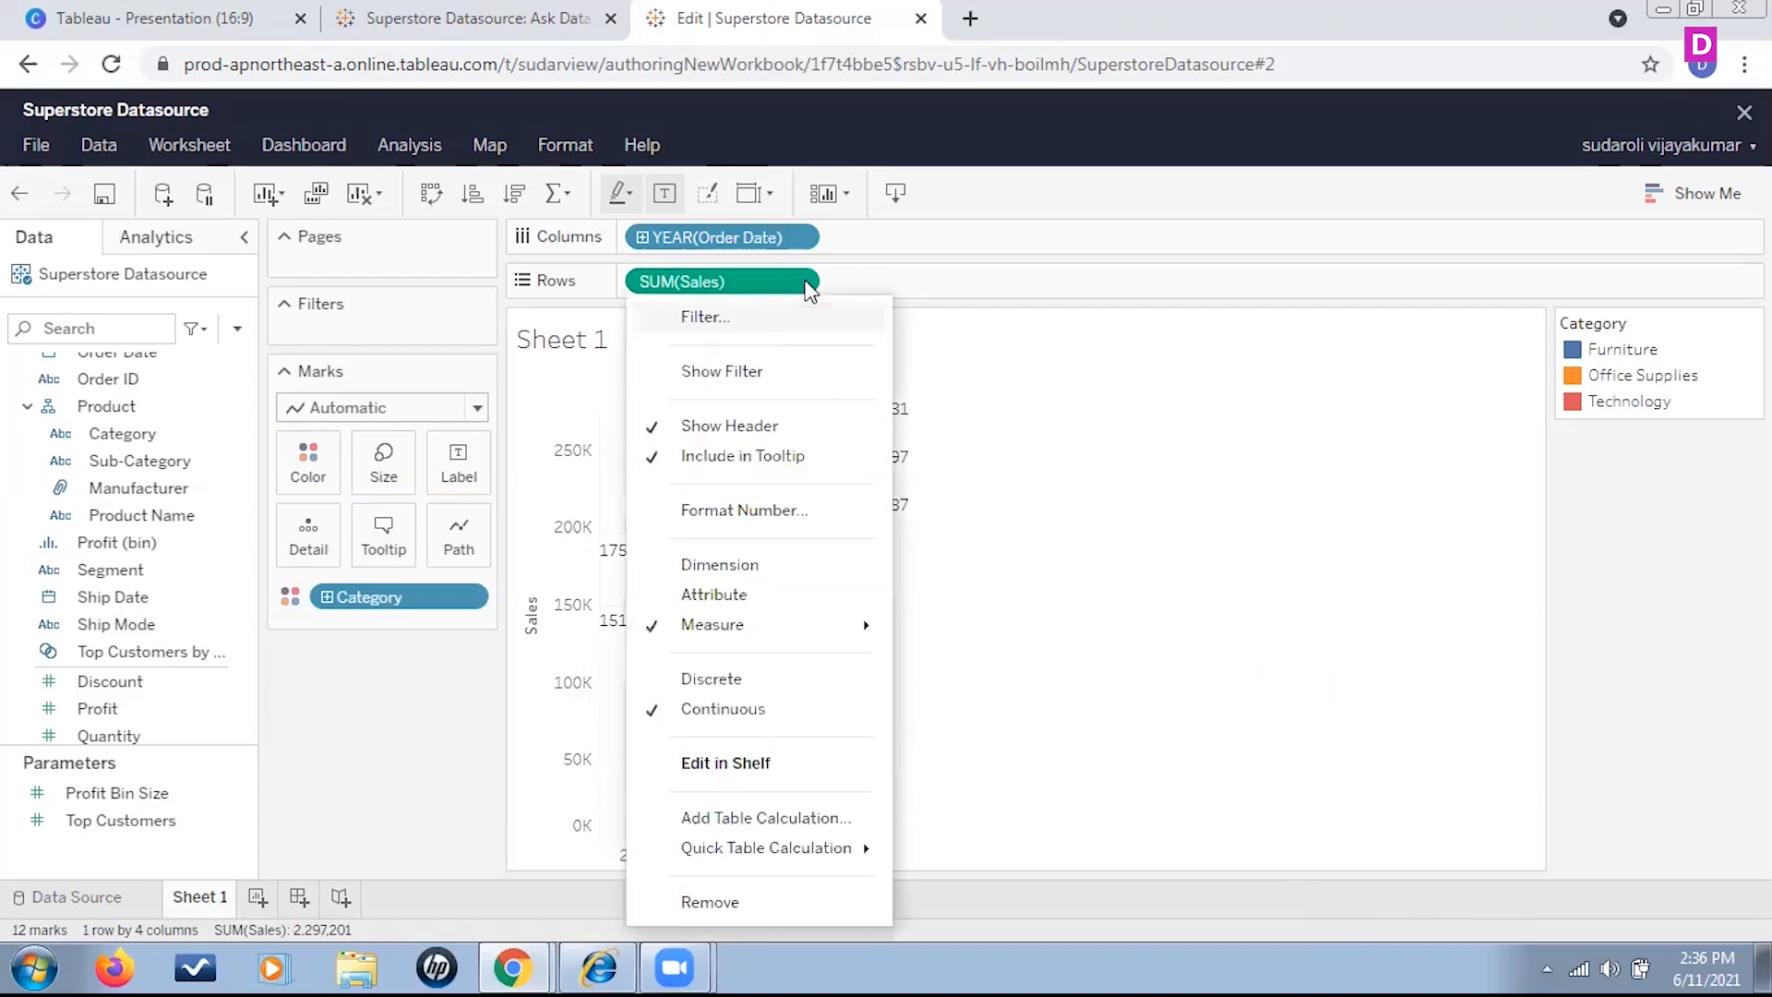
mouse_move(867, 851)
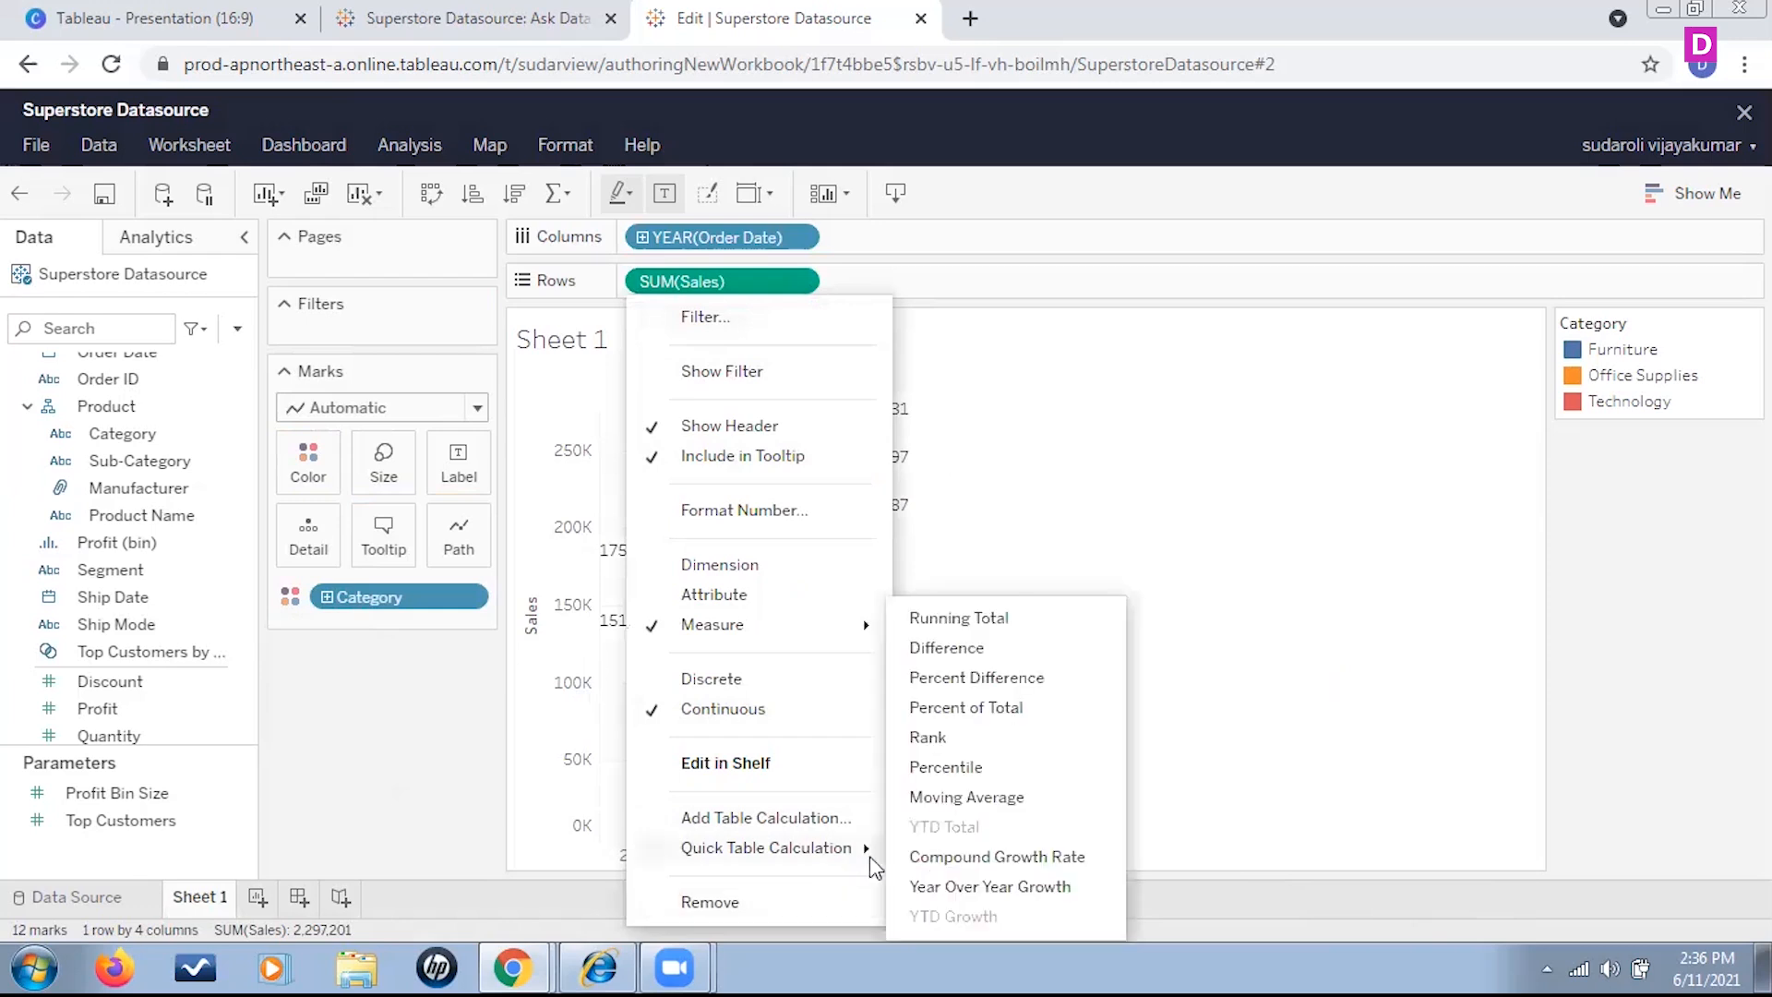
left_click(1024, 718)
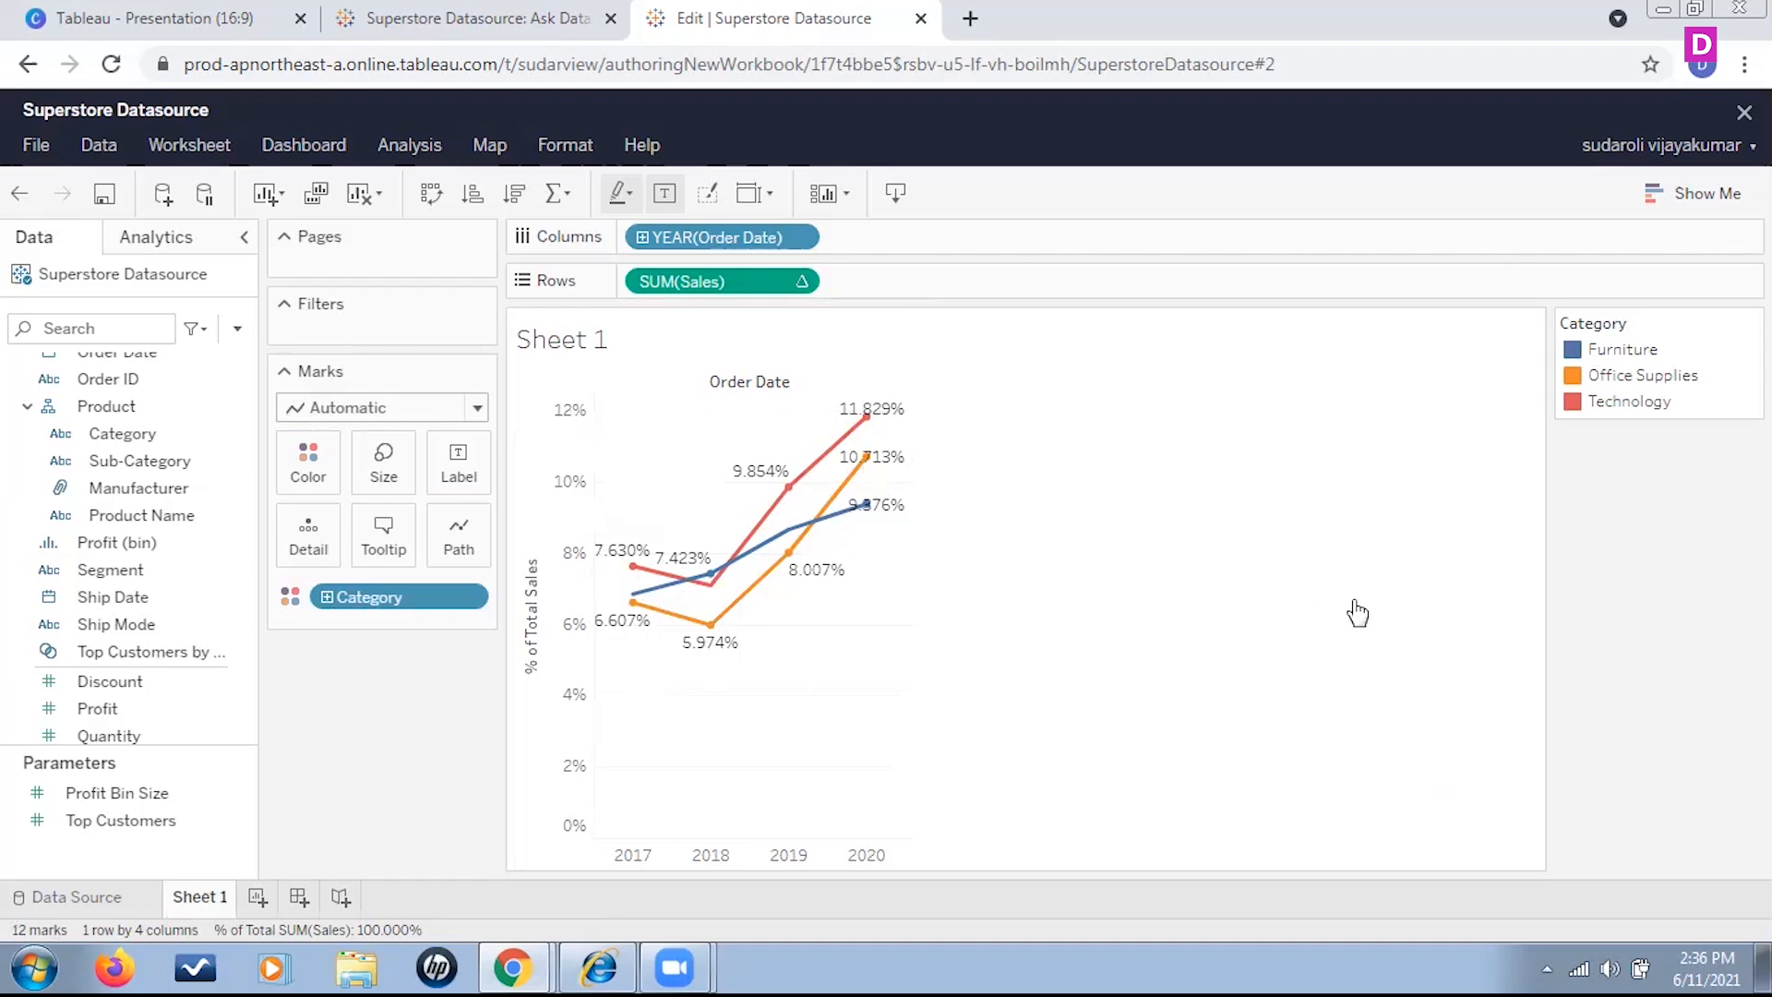
left_click(476, 407)
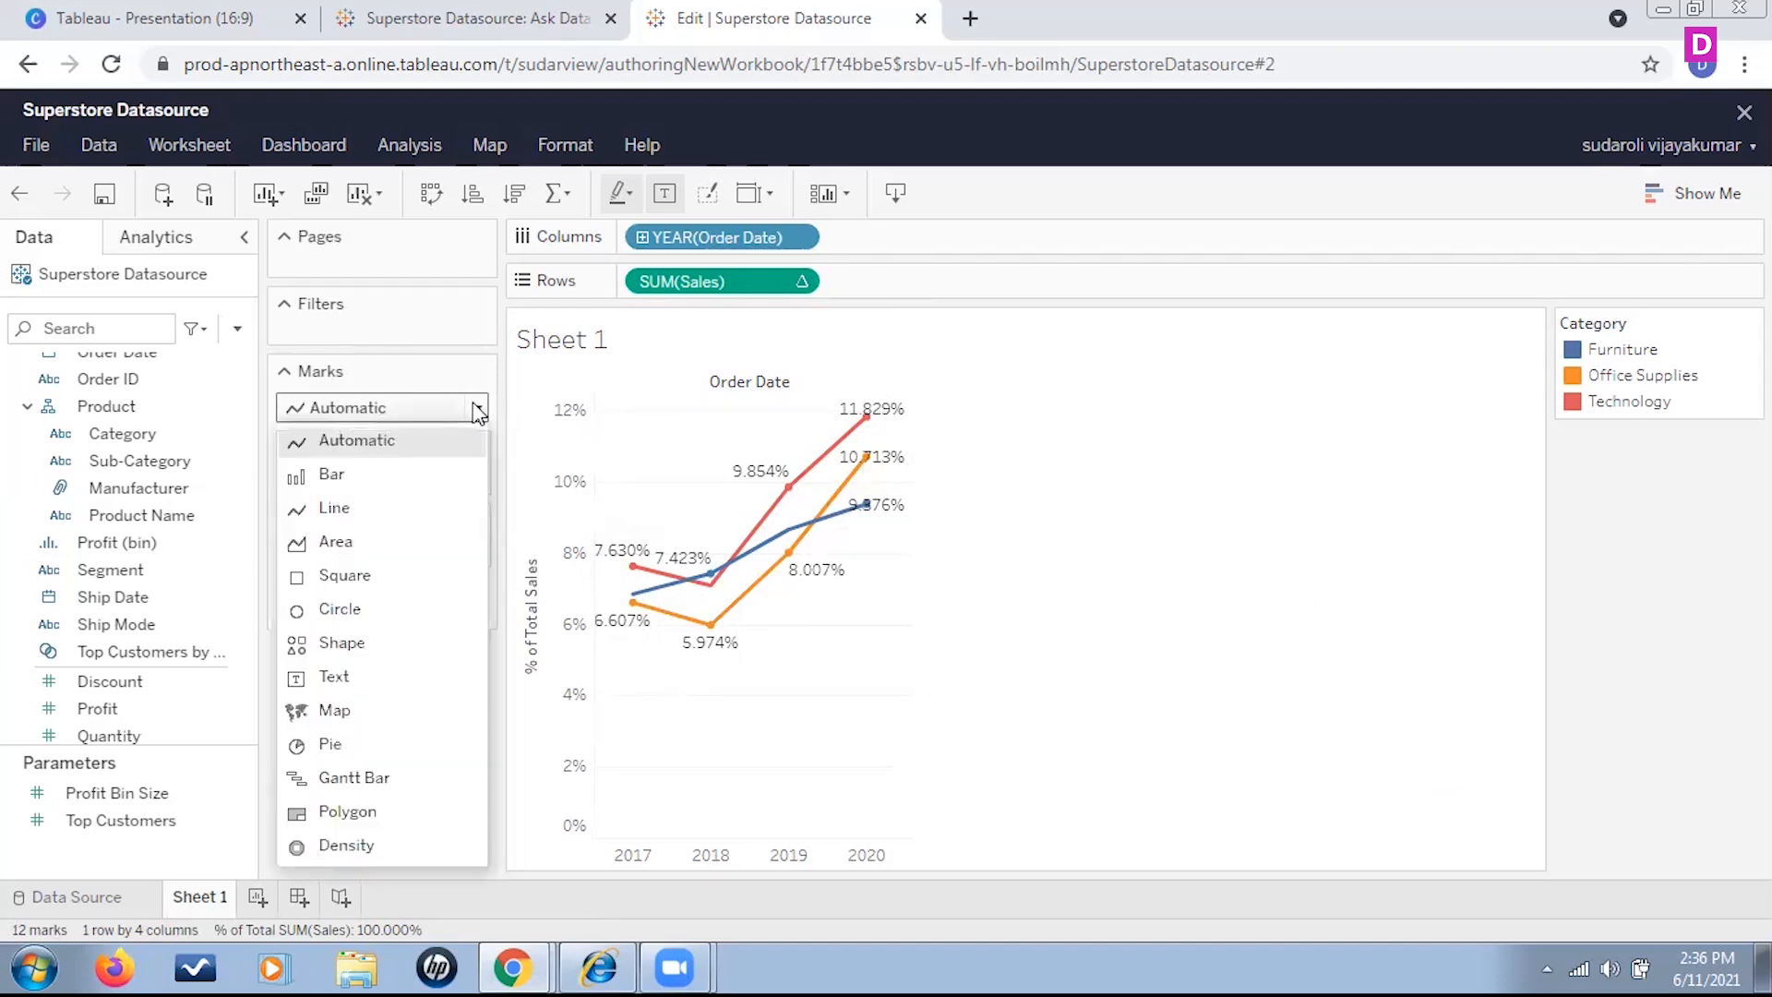
left_click(356, 543)
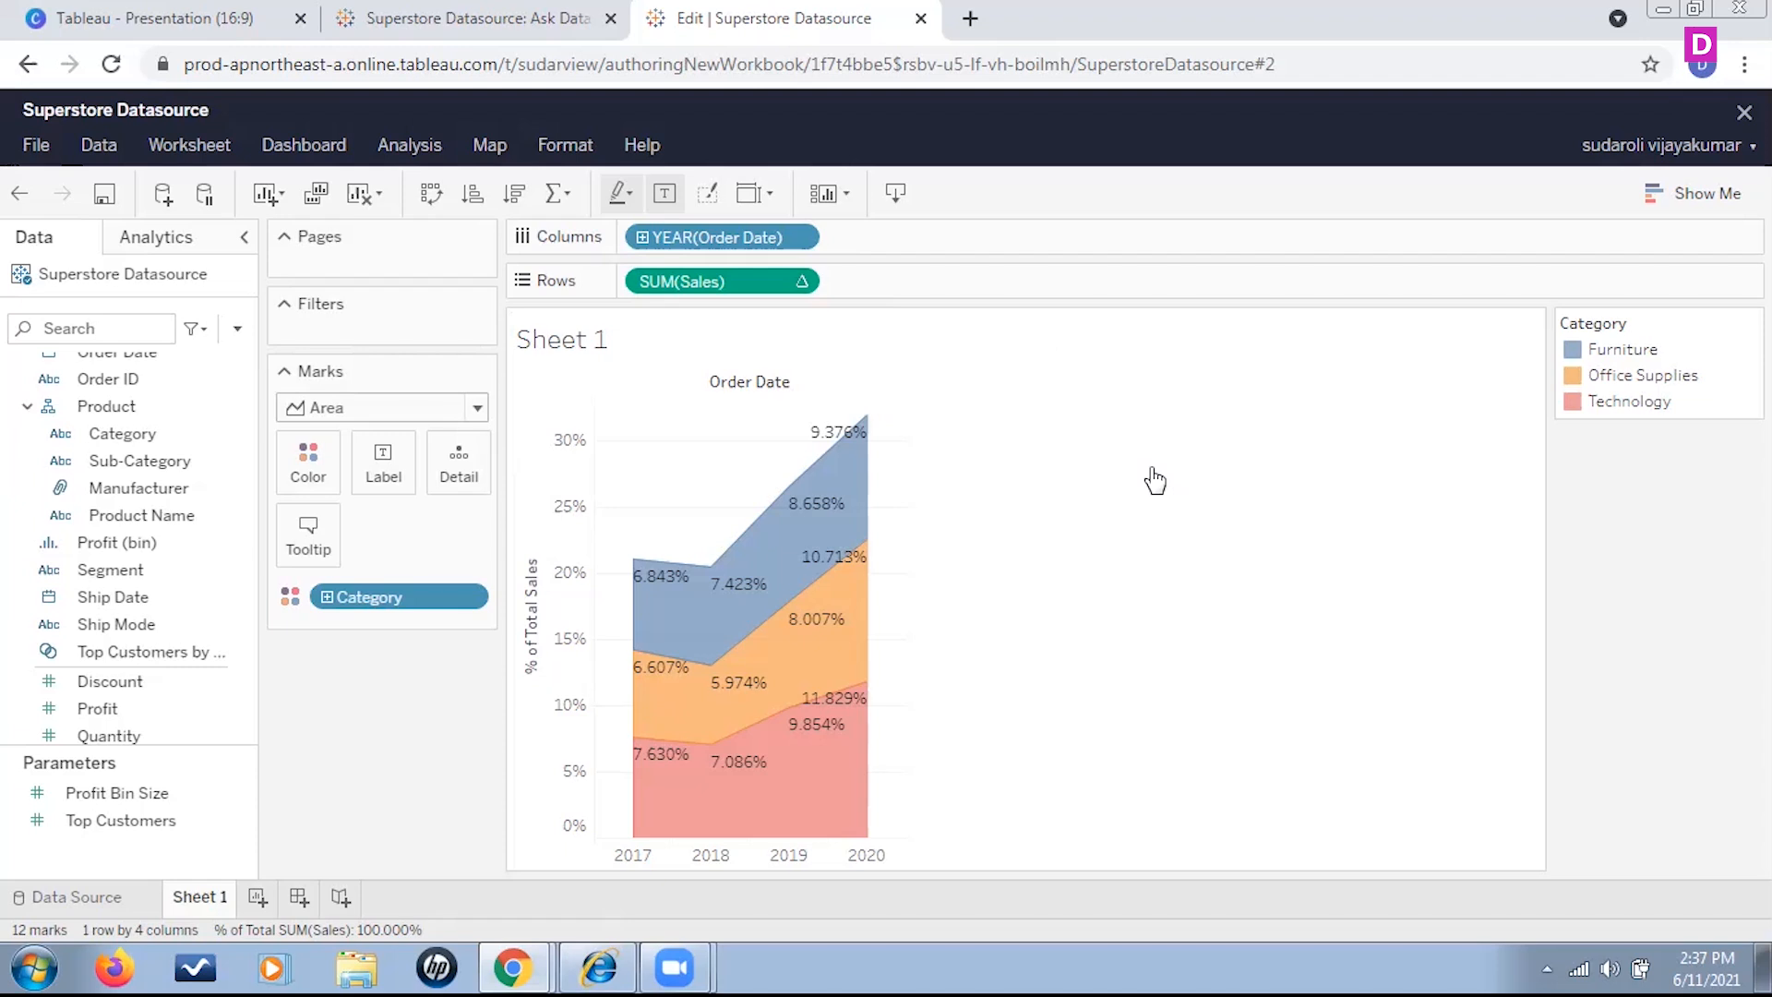
Switch the summed Sales on Rows to the Year Over Year Growth quick table calculation
left_click(805, 282)
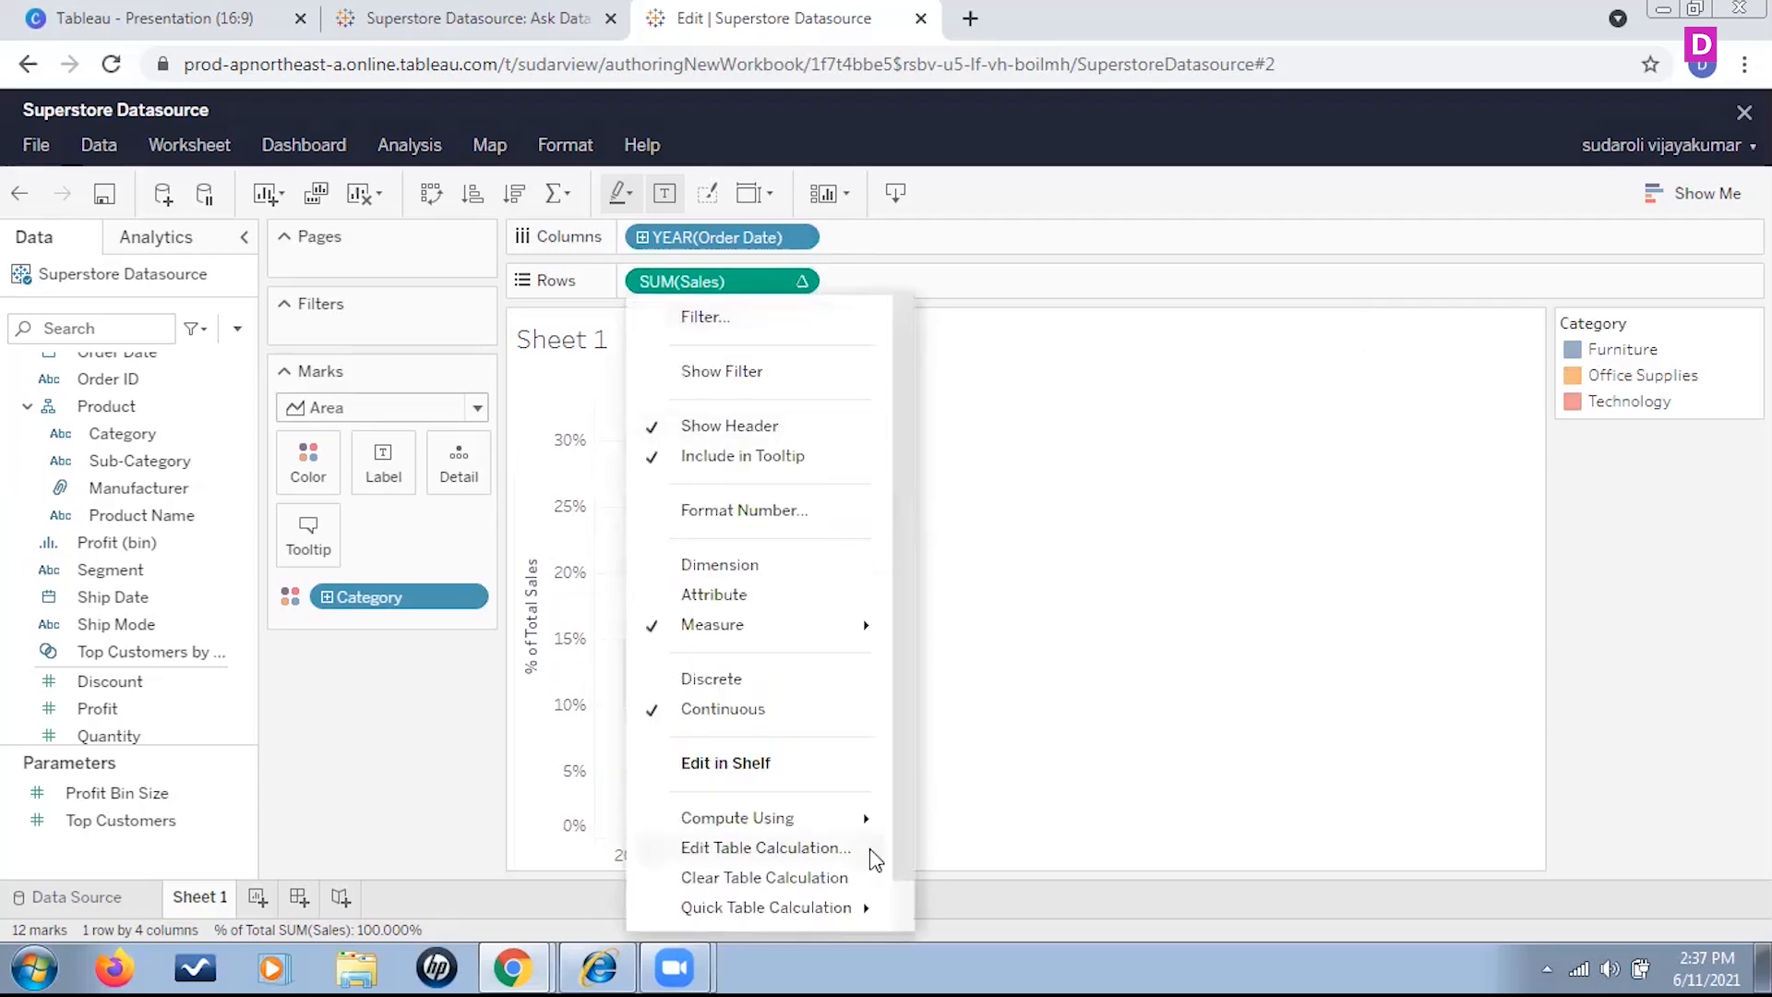
mouse_move(871, 826)
mouse_move(867, 918)
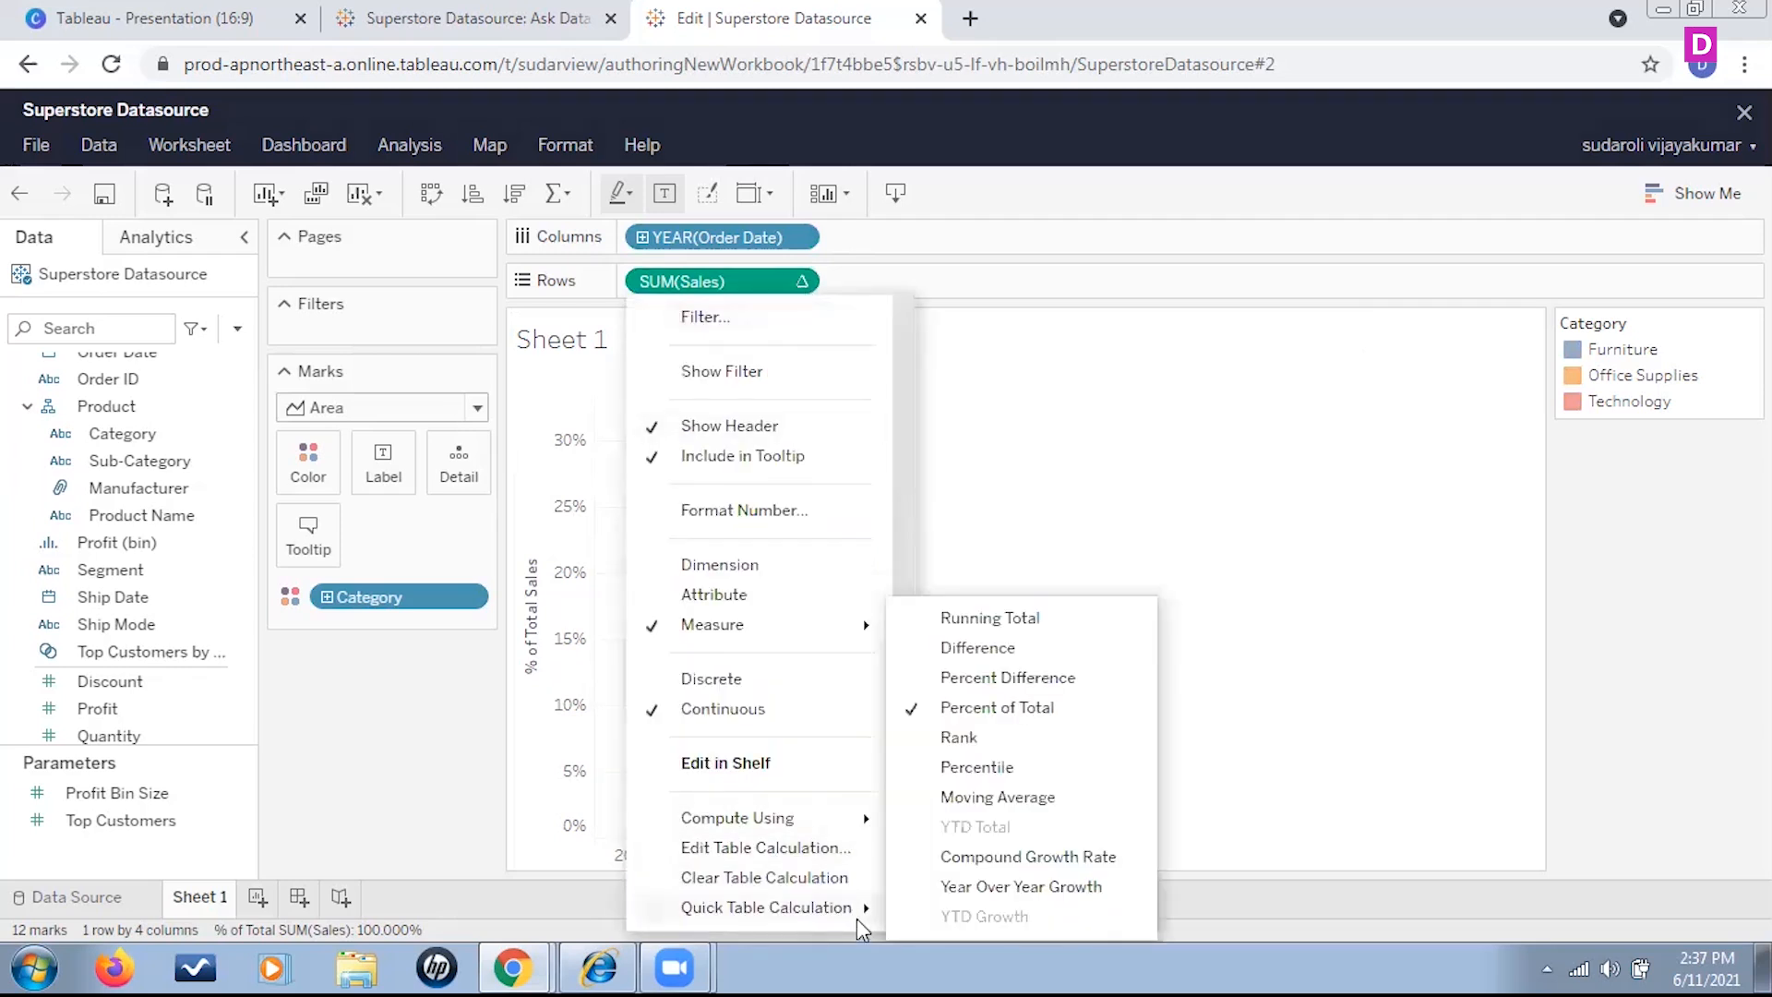
left_click(1061, 886)
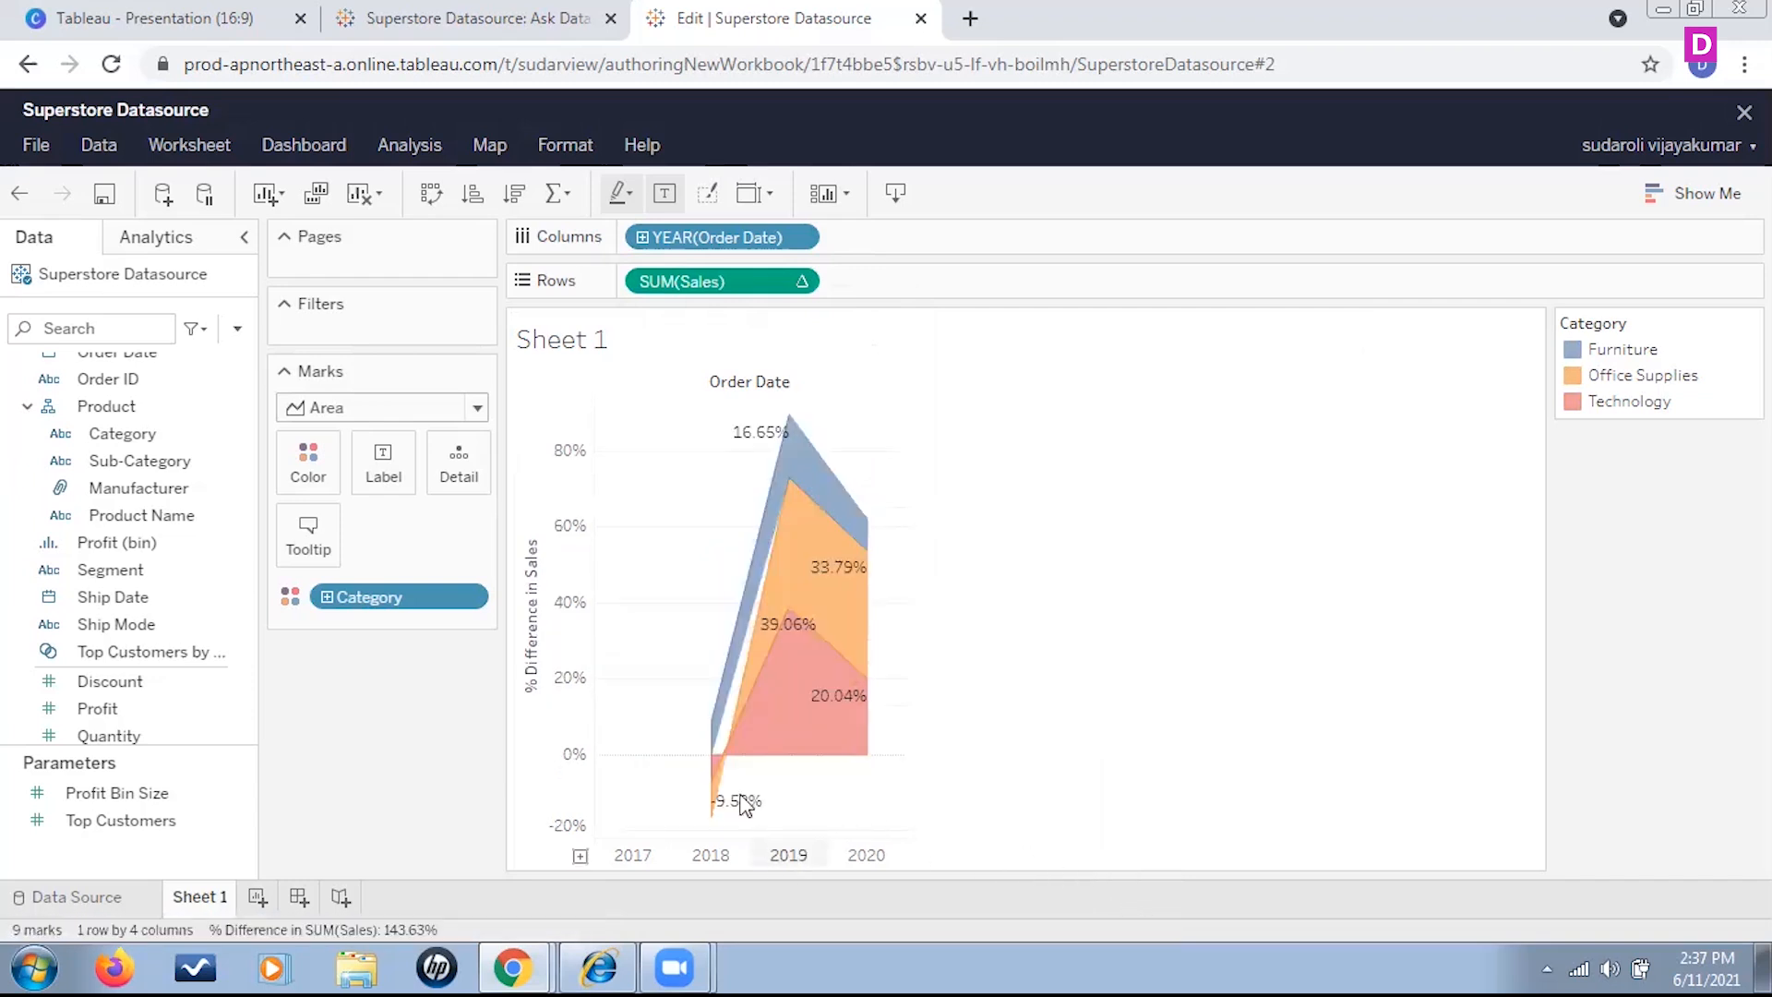
Change the mark type to Line and inspect the growth points of the categories
mouse_move(806, 468)
mouse_move(792, 421)
left_click(477, 407)
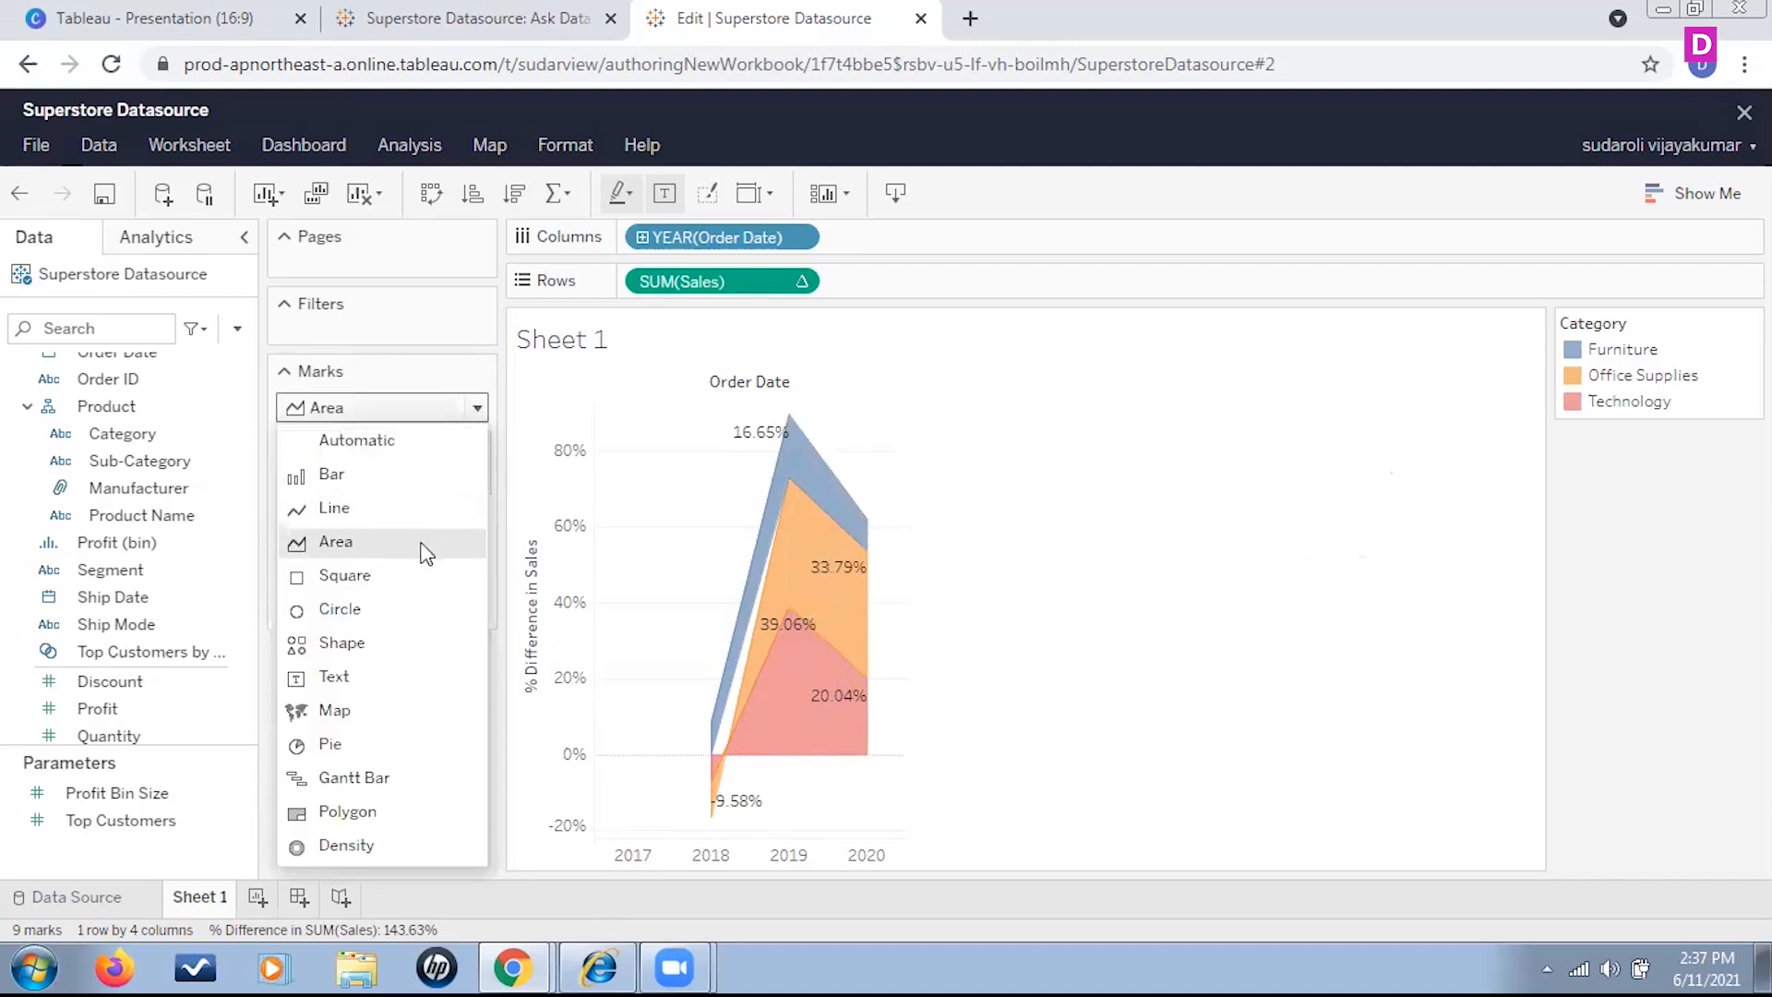
left_click(365, 505)
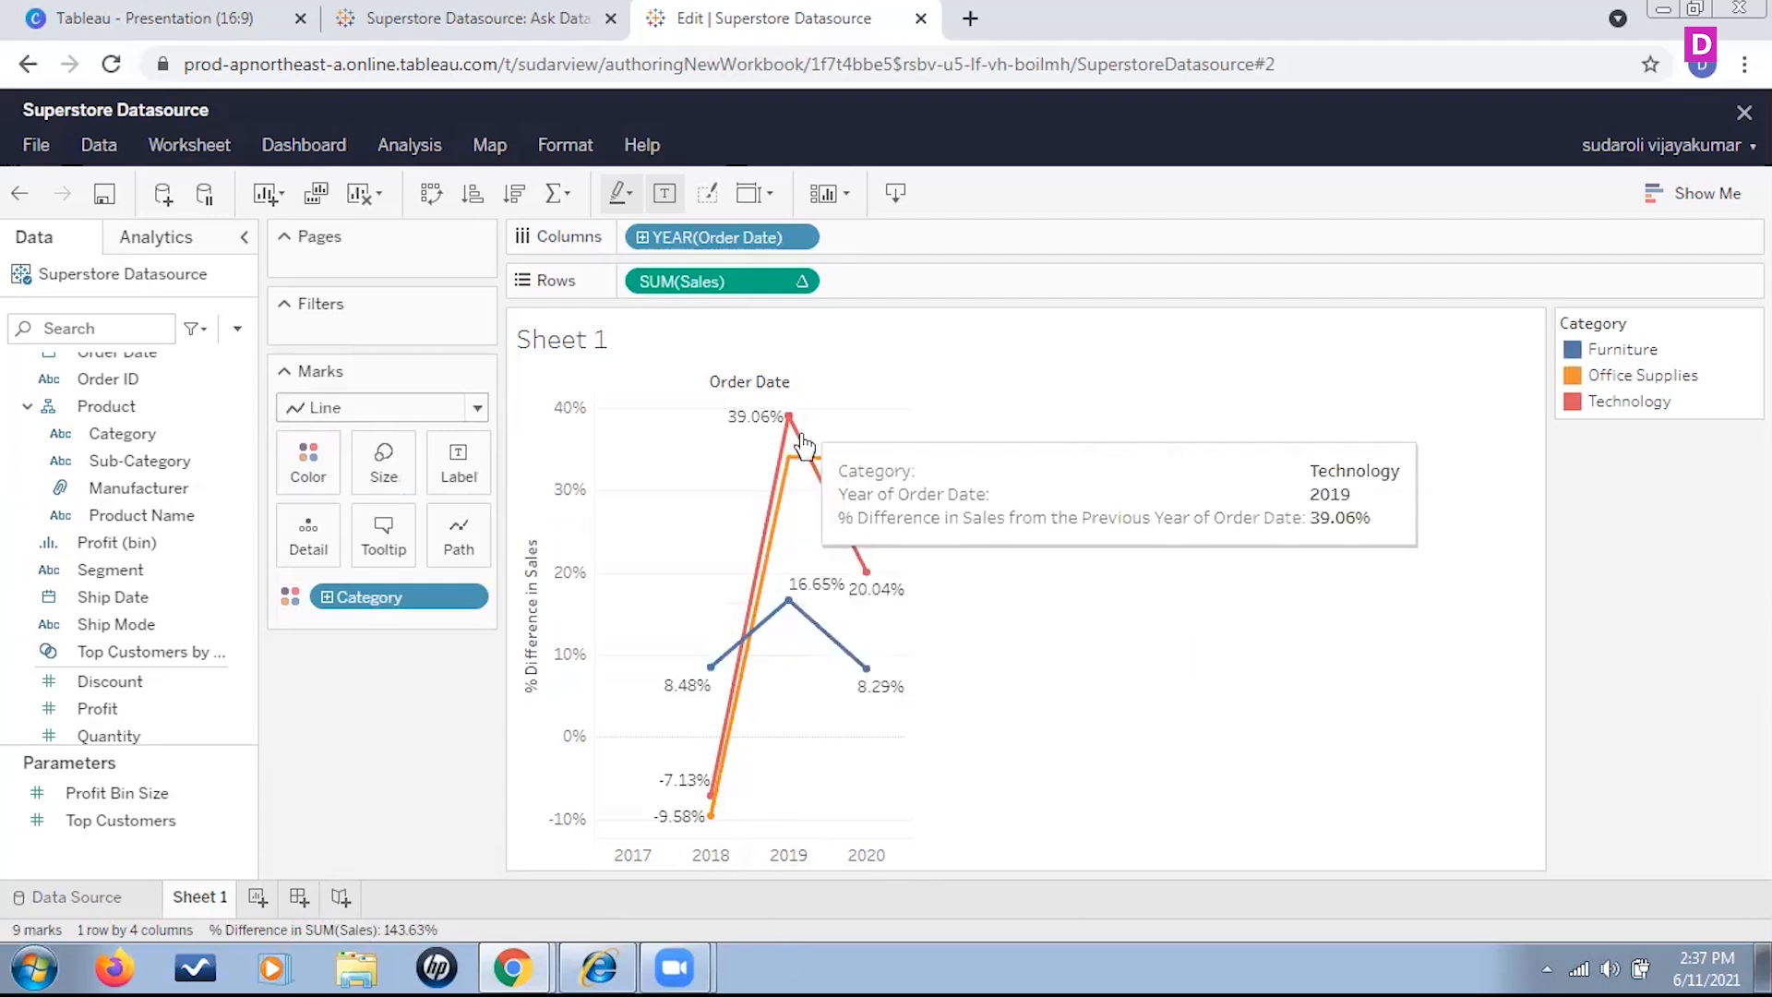
mouse_move(716, 826)
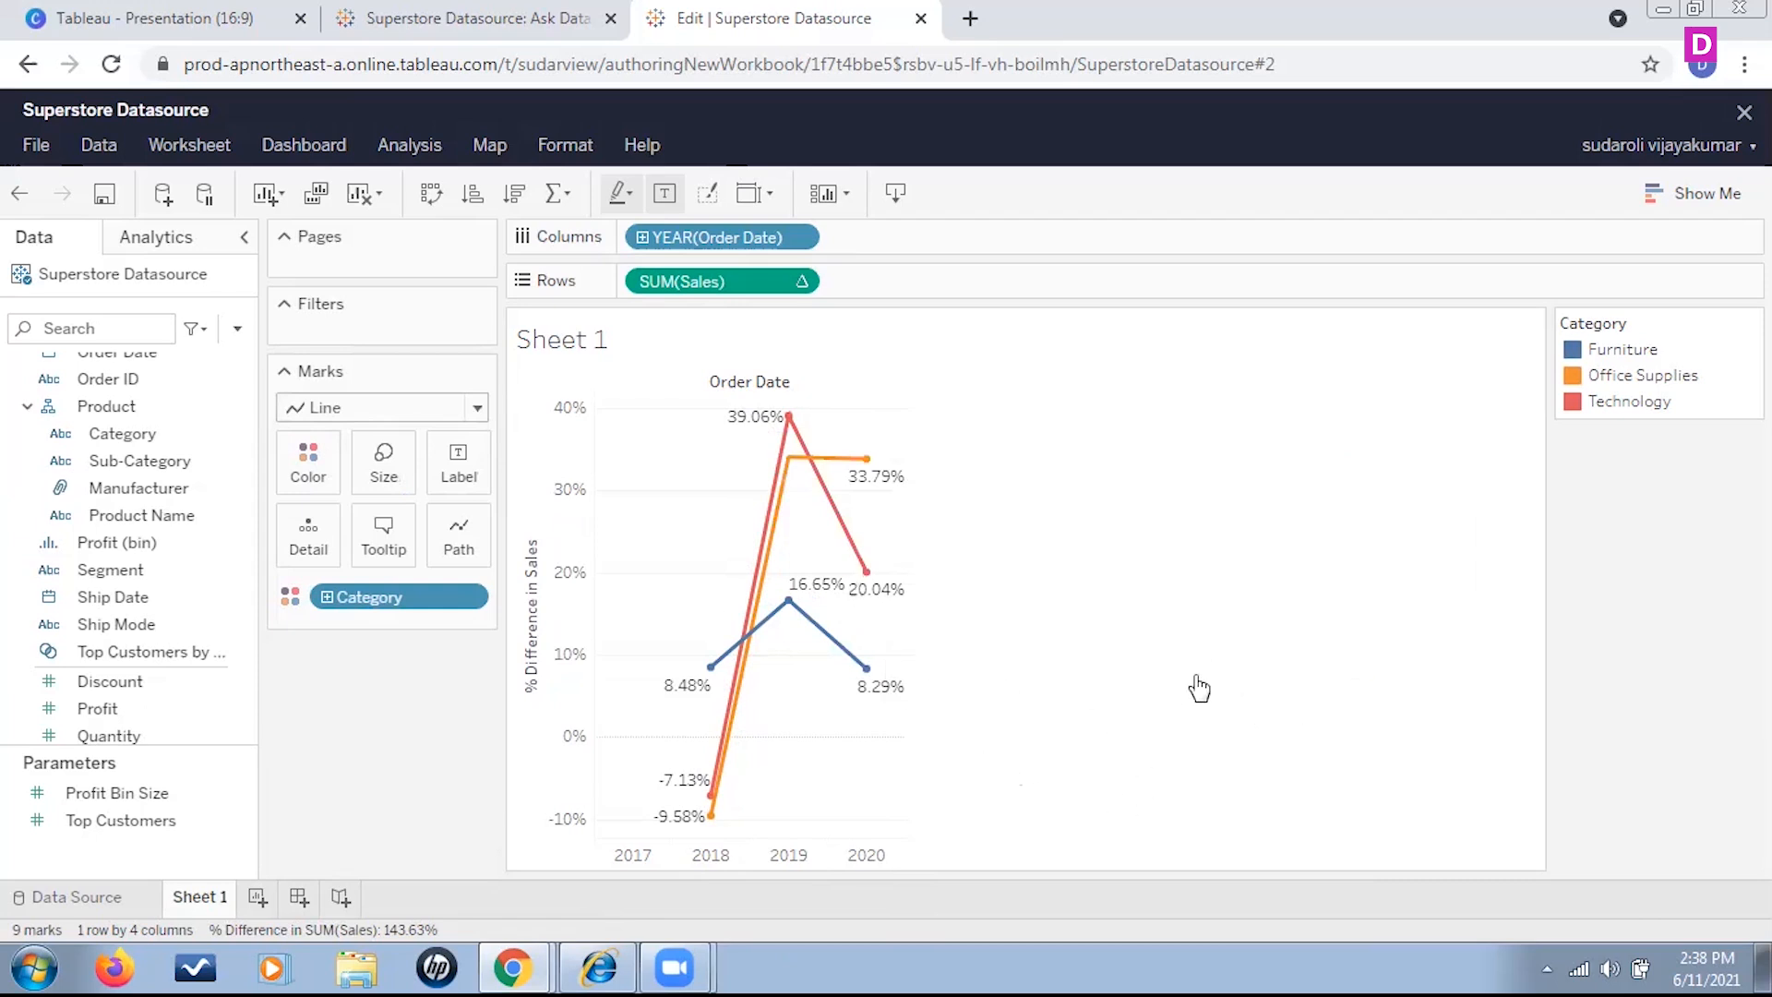
Switch the summed Sales on Rows to the Compound Growth Rate quick table calculation
left_click(804, 283)
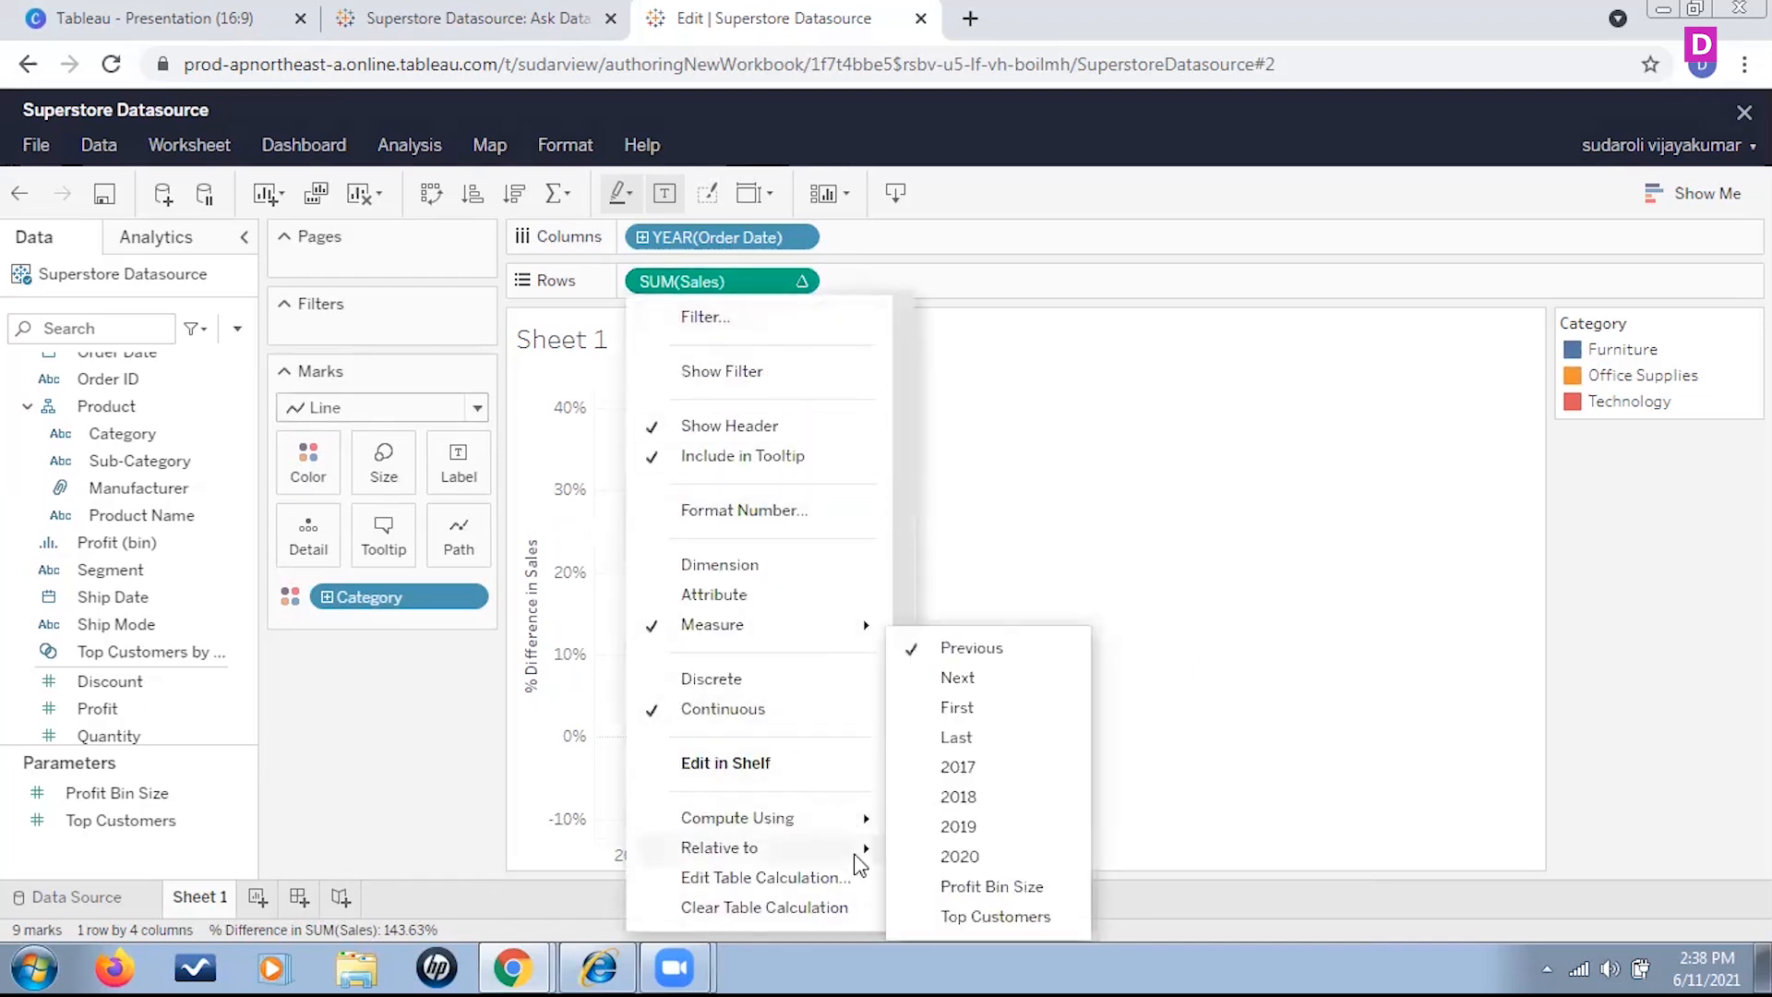
scroll(830, 900, "down", 1)
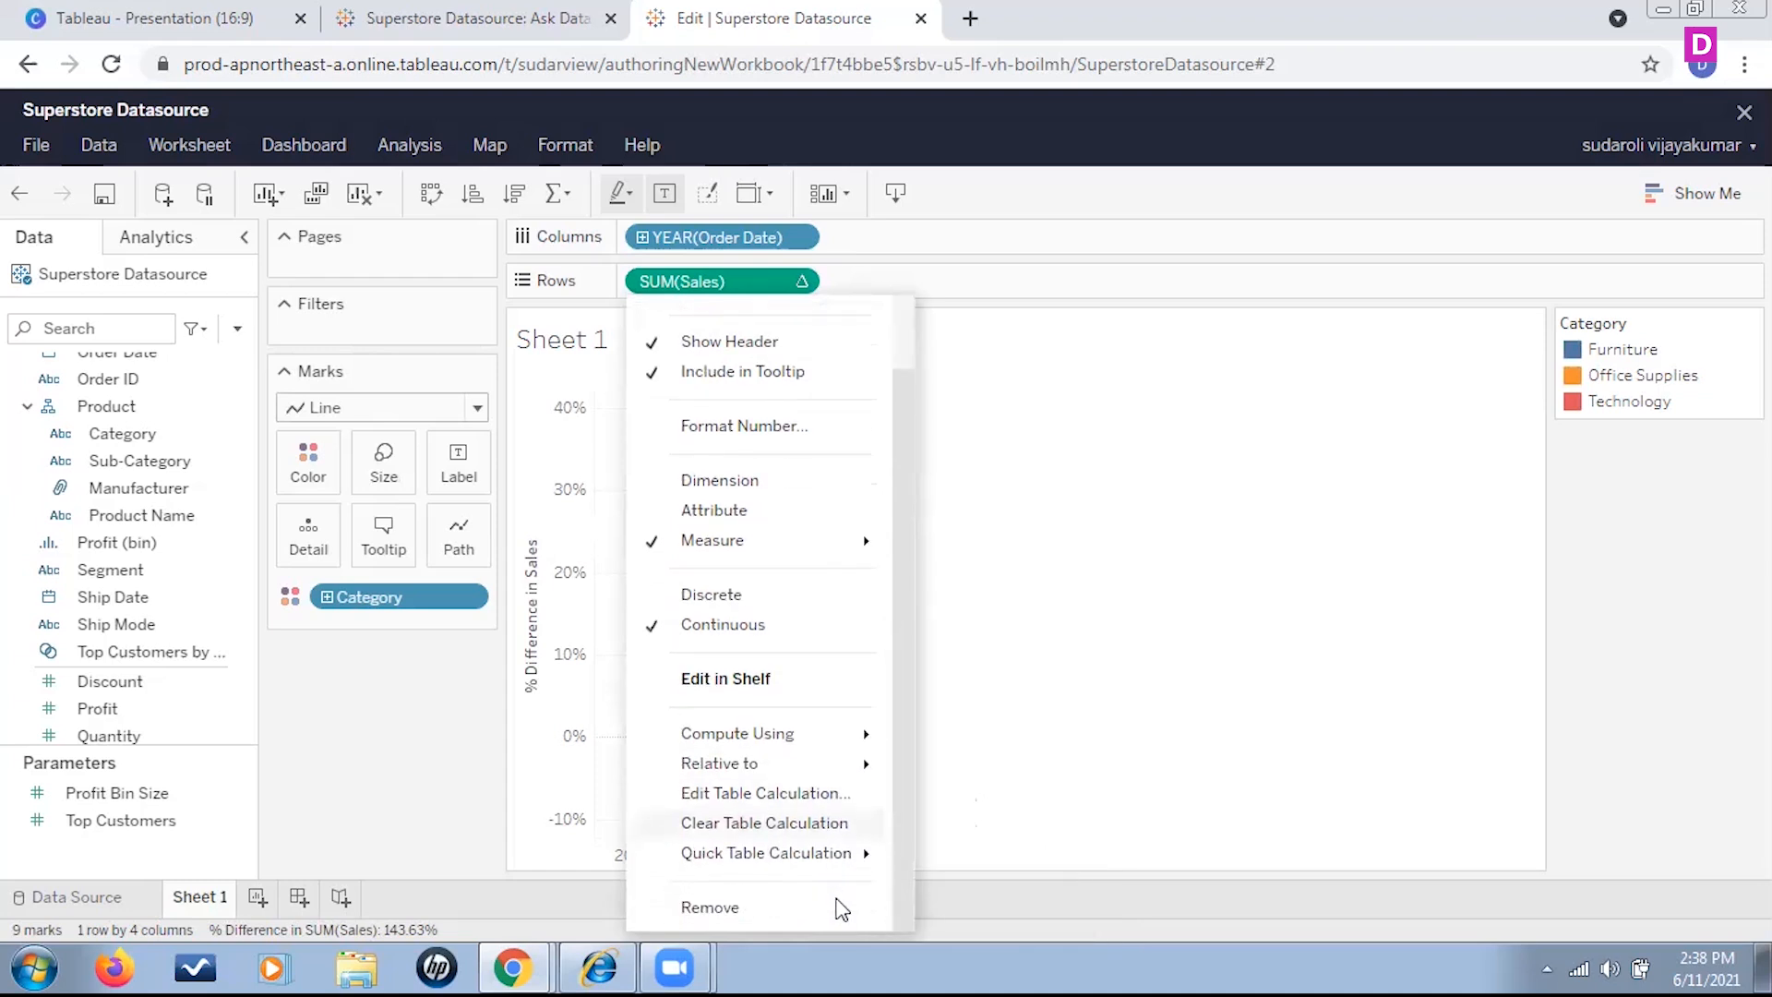
mouse_move(869, 857)
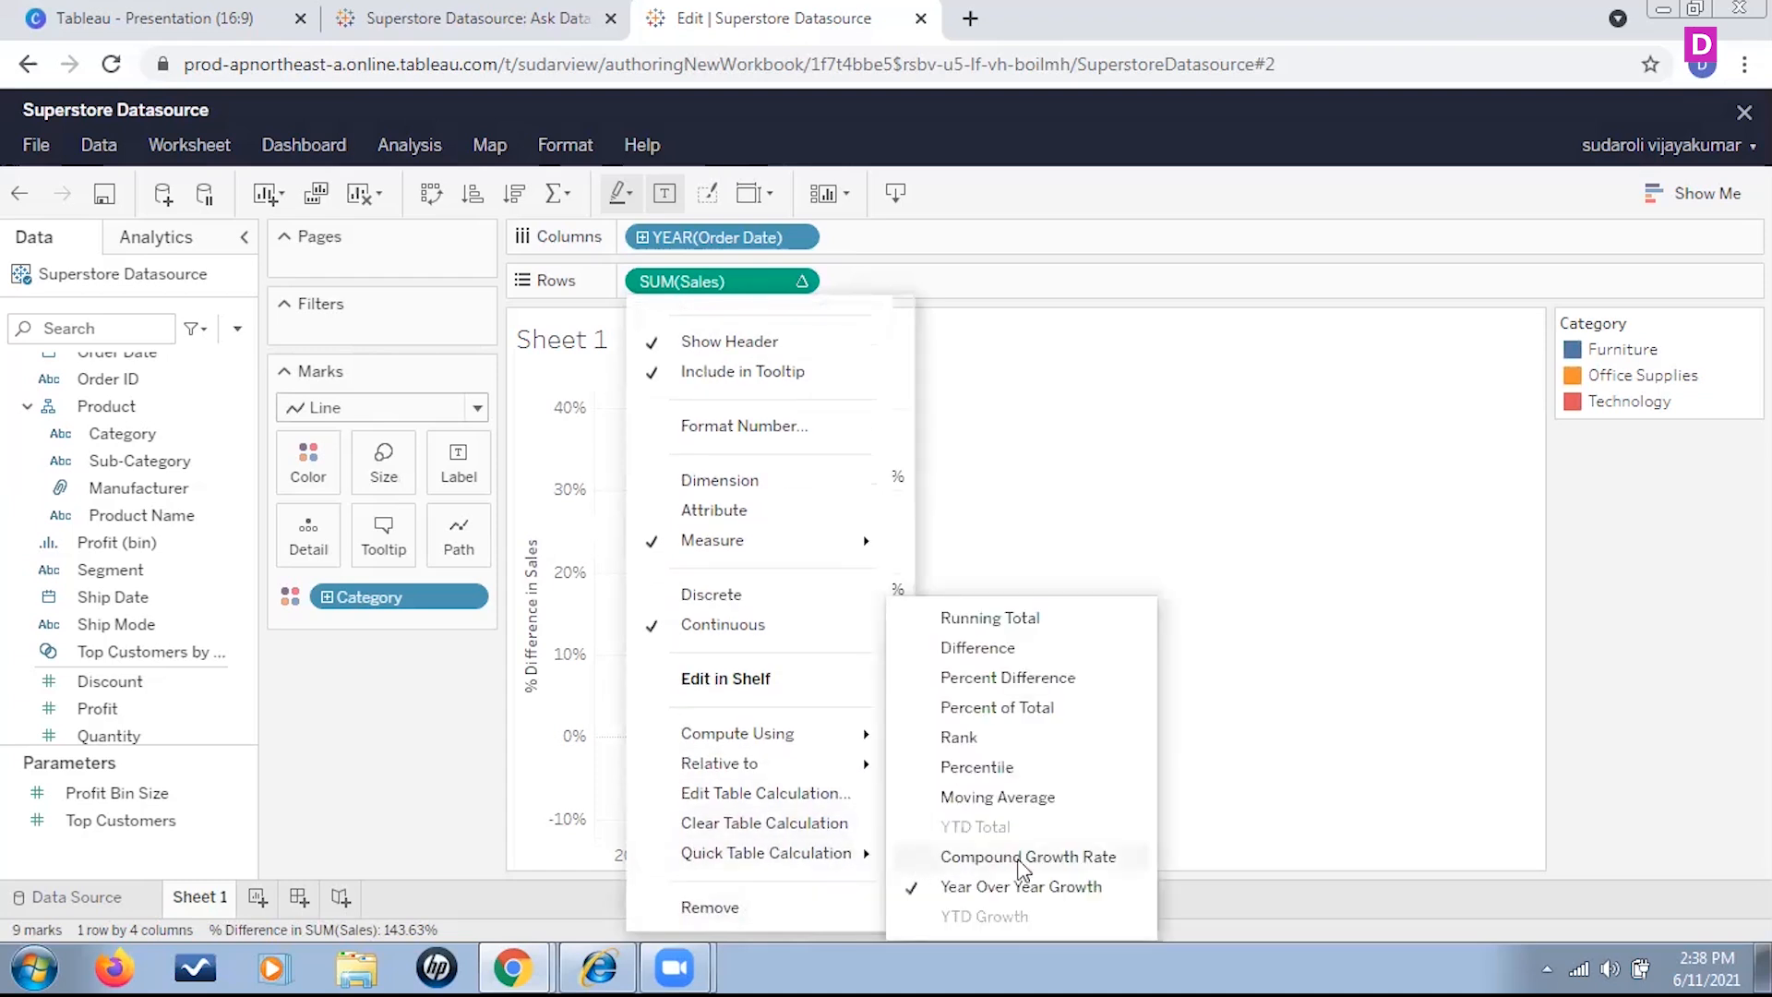
left_click(1099, 858)
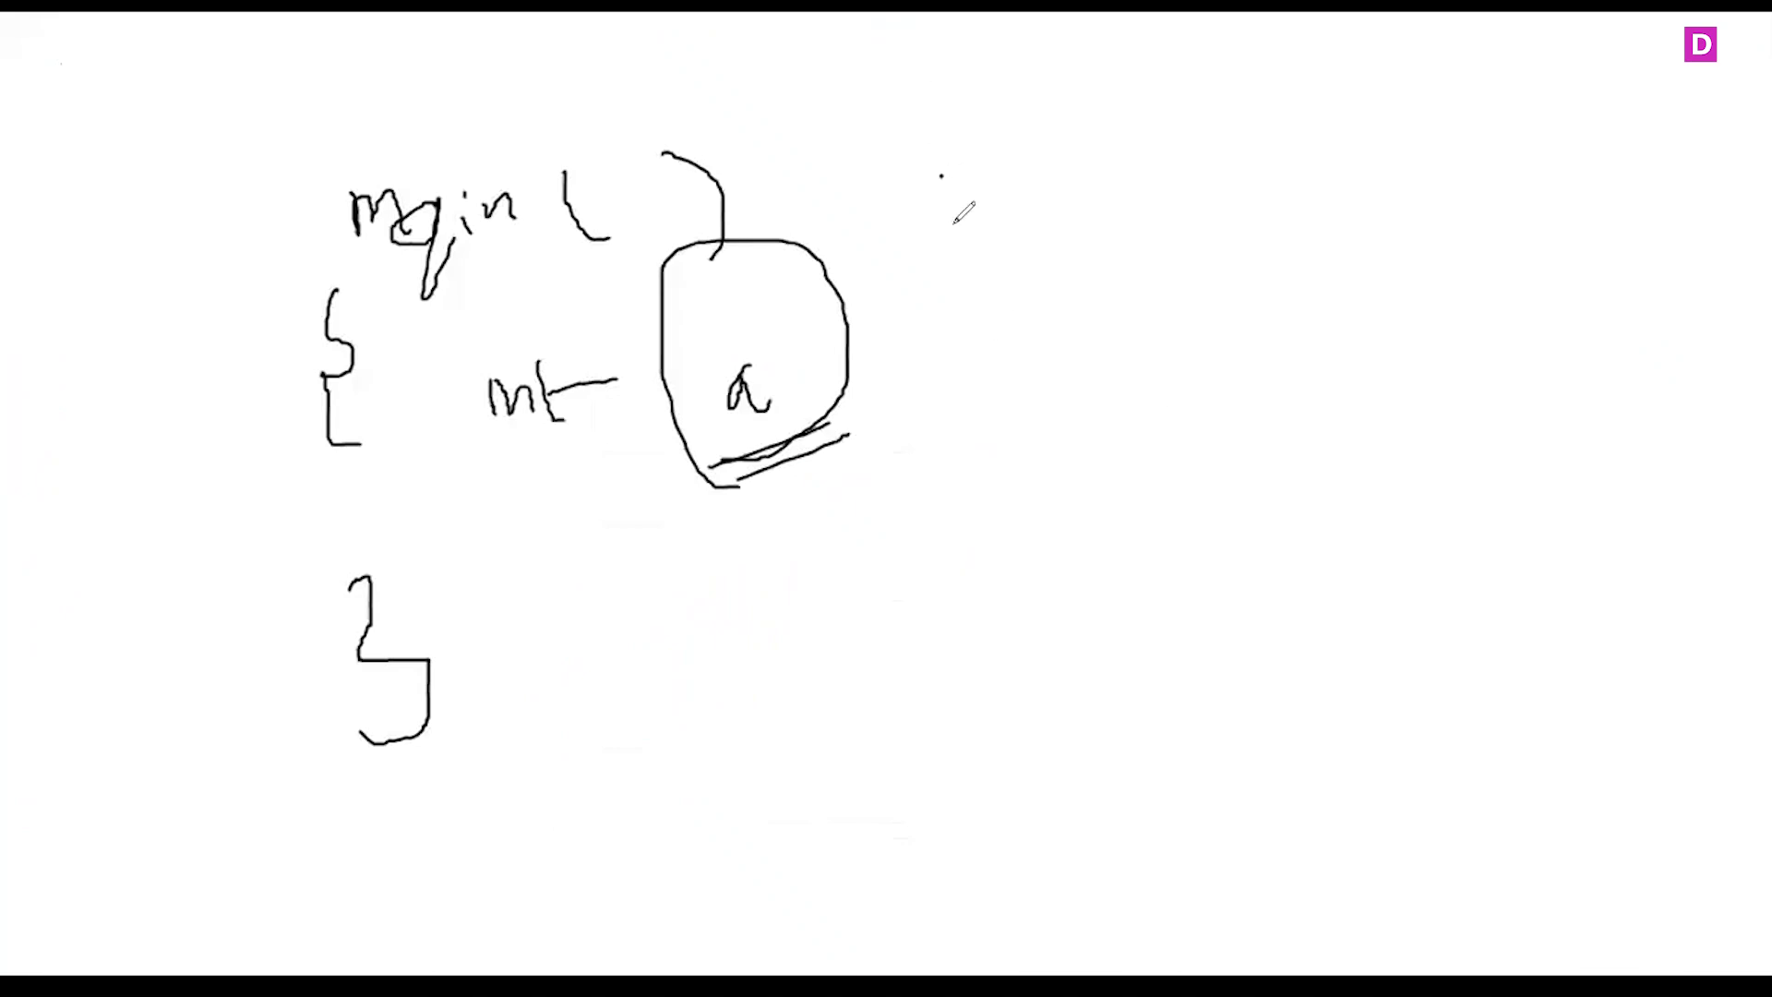
Try to sketch a large rectangle on the whiteboard beside the existing handwritten notes
left_click_drag(942, 178, 1034, 671)
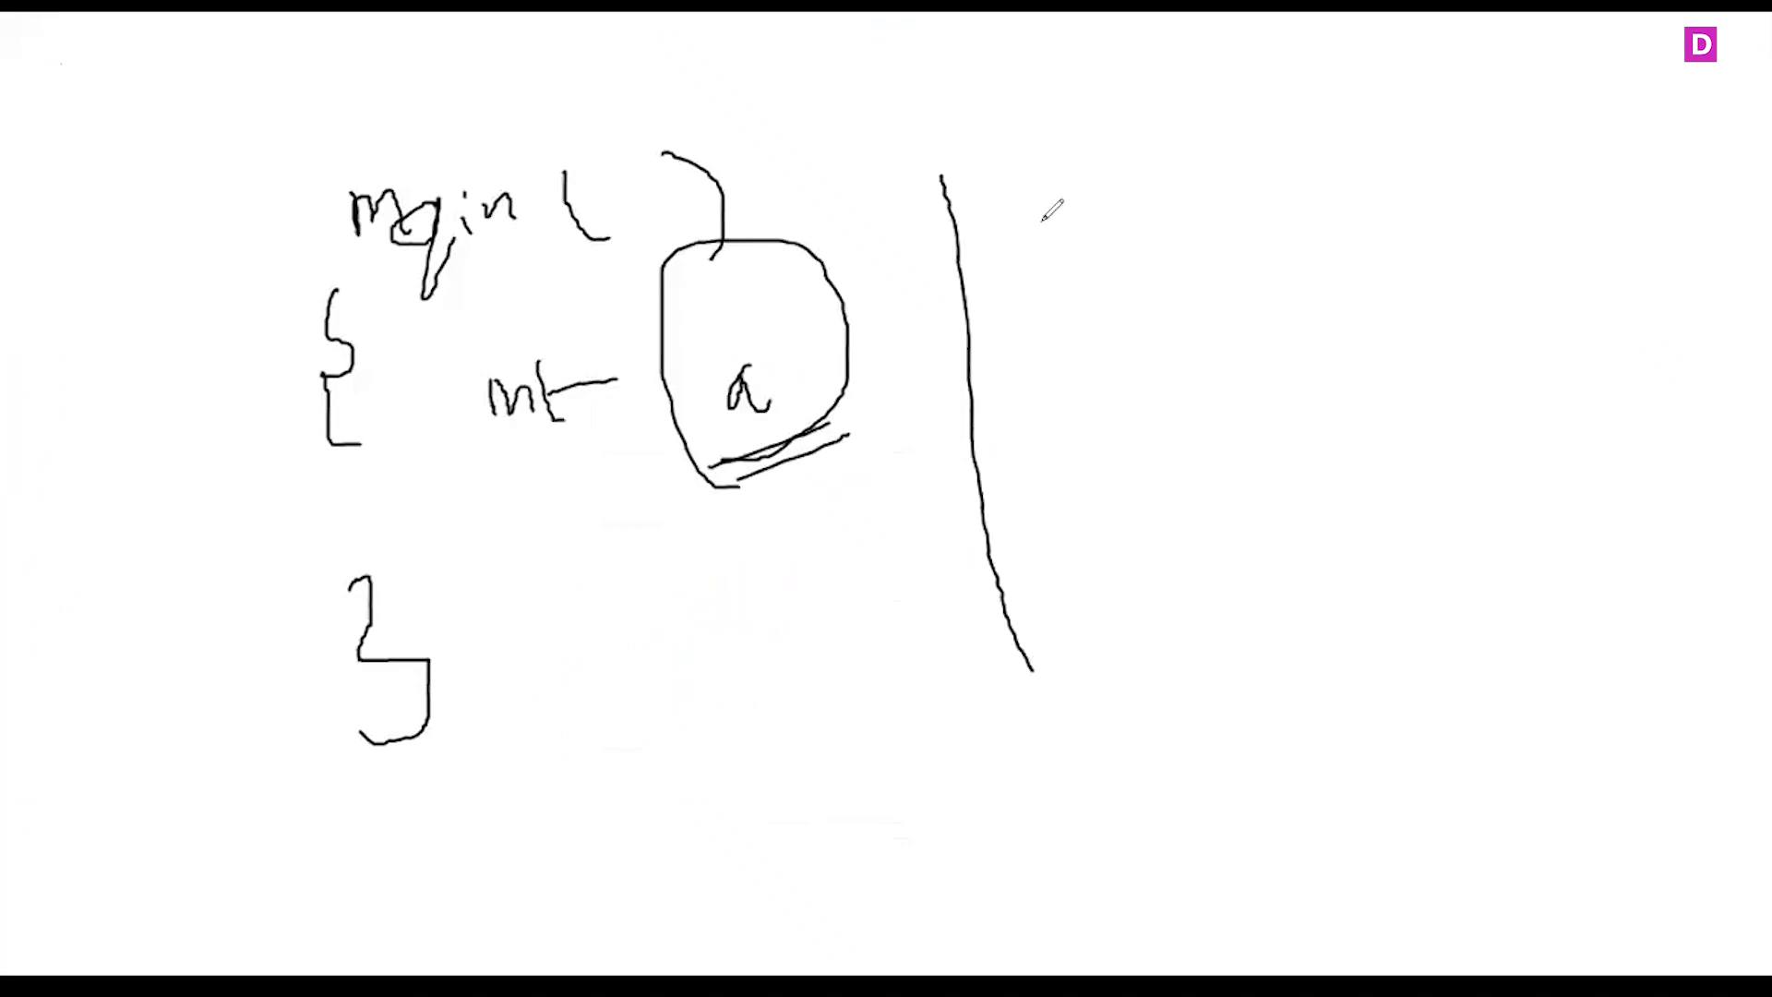
mouse_move(942, 177)
left_mouse_down()
mouse_move(1745, 180)
mouse_move(1460, 597)
mouse_move(1077, 644)
left_mouse_up()
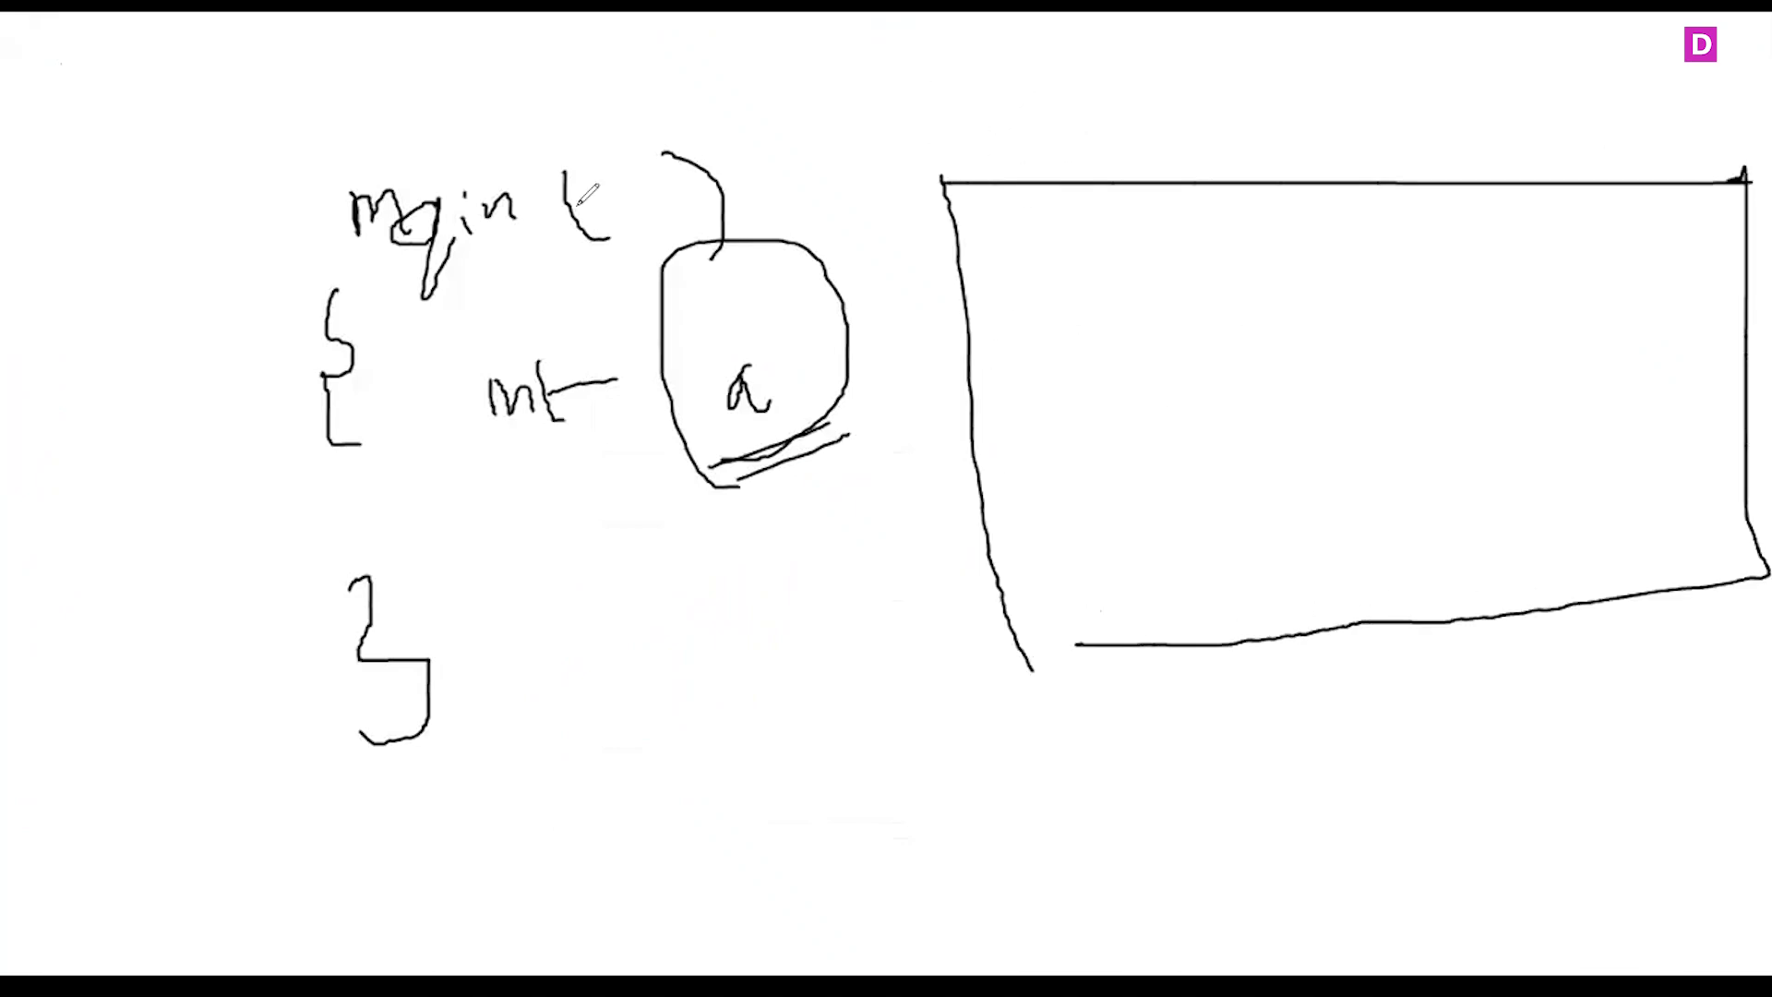
Clear the whiteboard and draw a large table frame split into two columns with a header row
key("e")
left_click_drag(458, 245, 439, 787)
mouse_move(466, 260)
left_mouse_down()
mouse_move(1329, 395)
mouse_move(794, 791)
mouse_move(403, 803)
left_mouse_up()
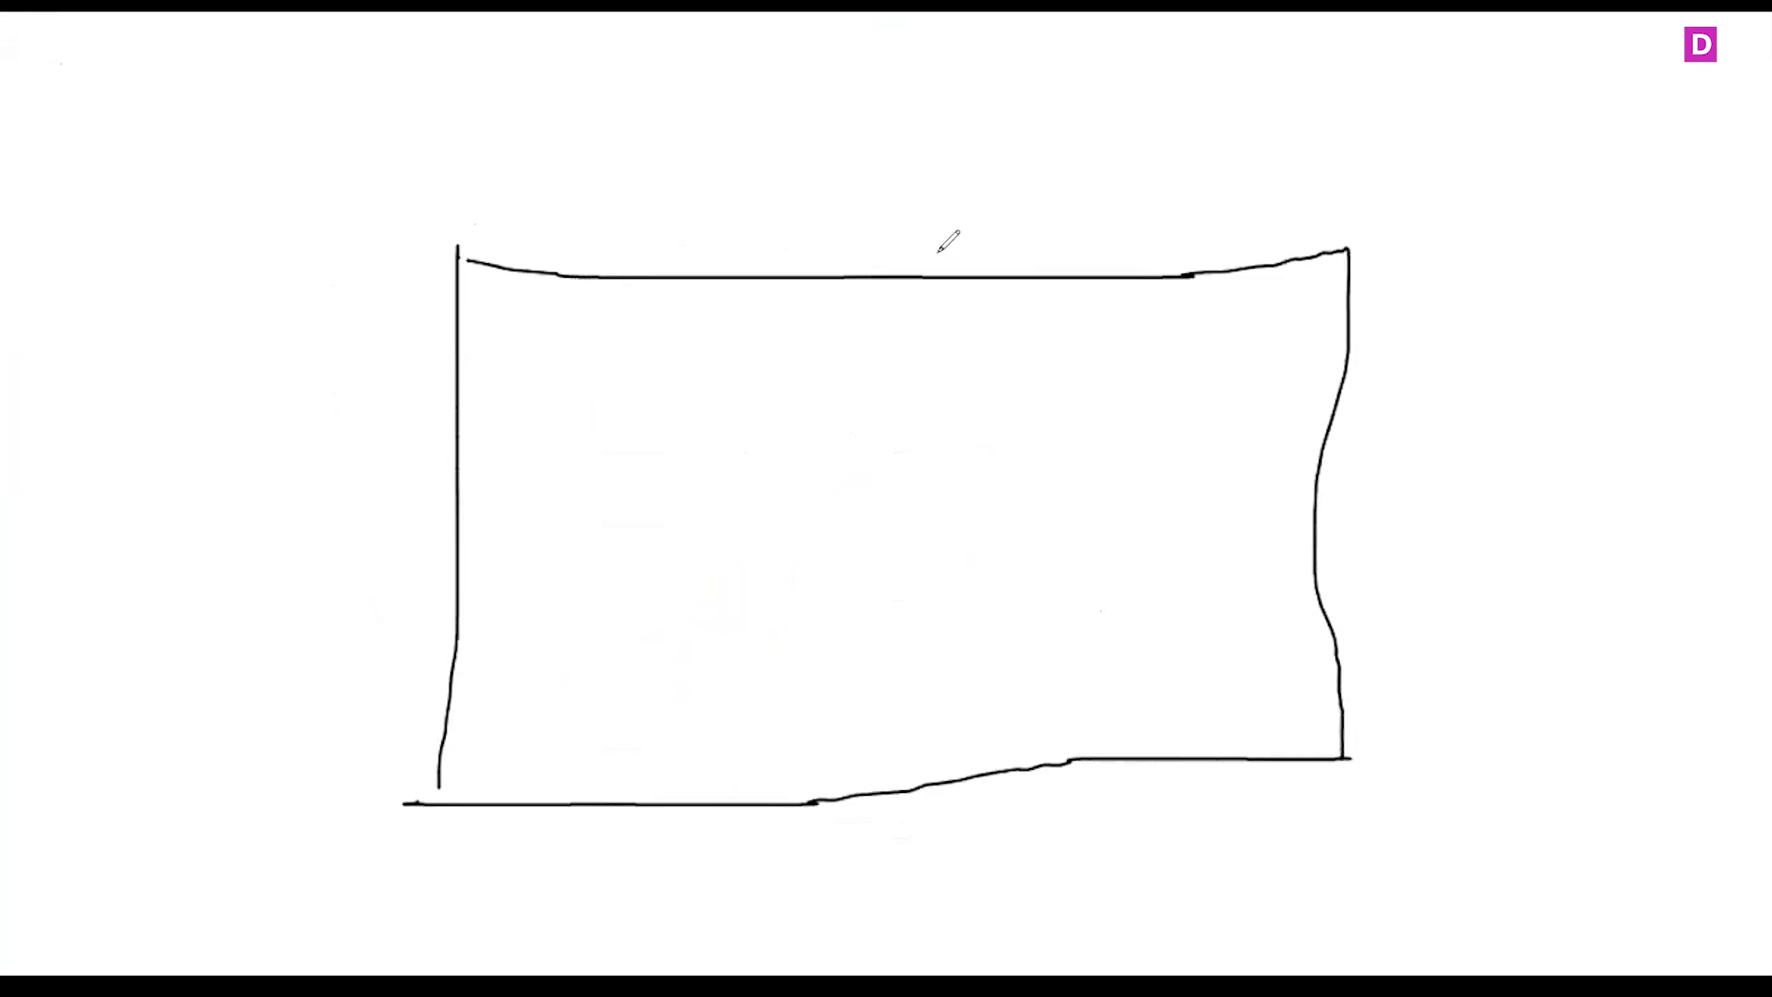
left_click_drag(944, 279, 974, 822)
left_click_drag(469, 370, 1322, 360)
Handwrite the column headers Sales and Total and the row labels Apr and May on the table sketch
mouse_move(624, 311)
left_mouse_down()
mouse_move(617, 342)
mouse_move(580, 353)
left_mouse_up()
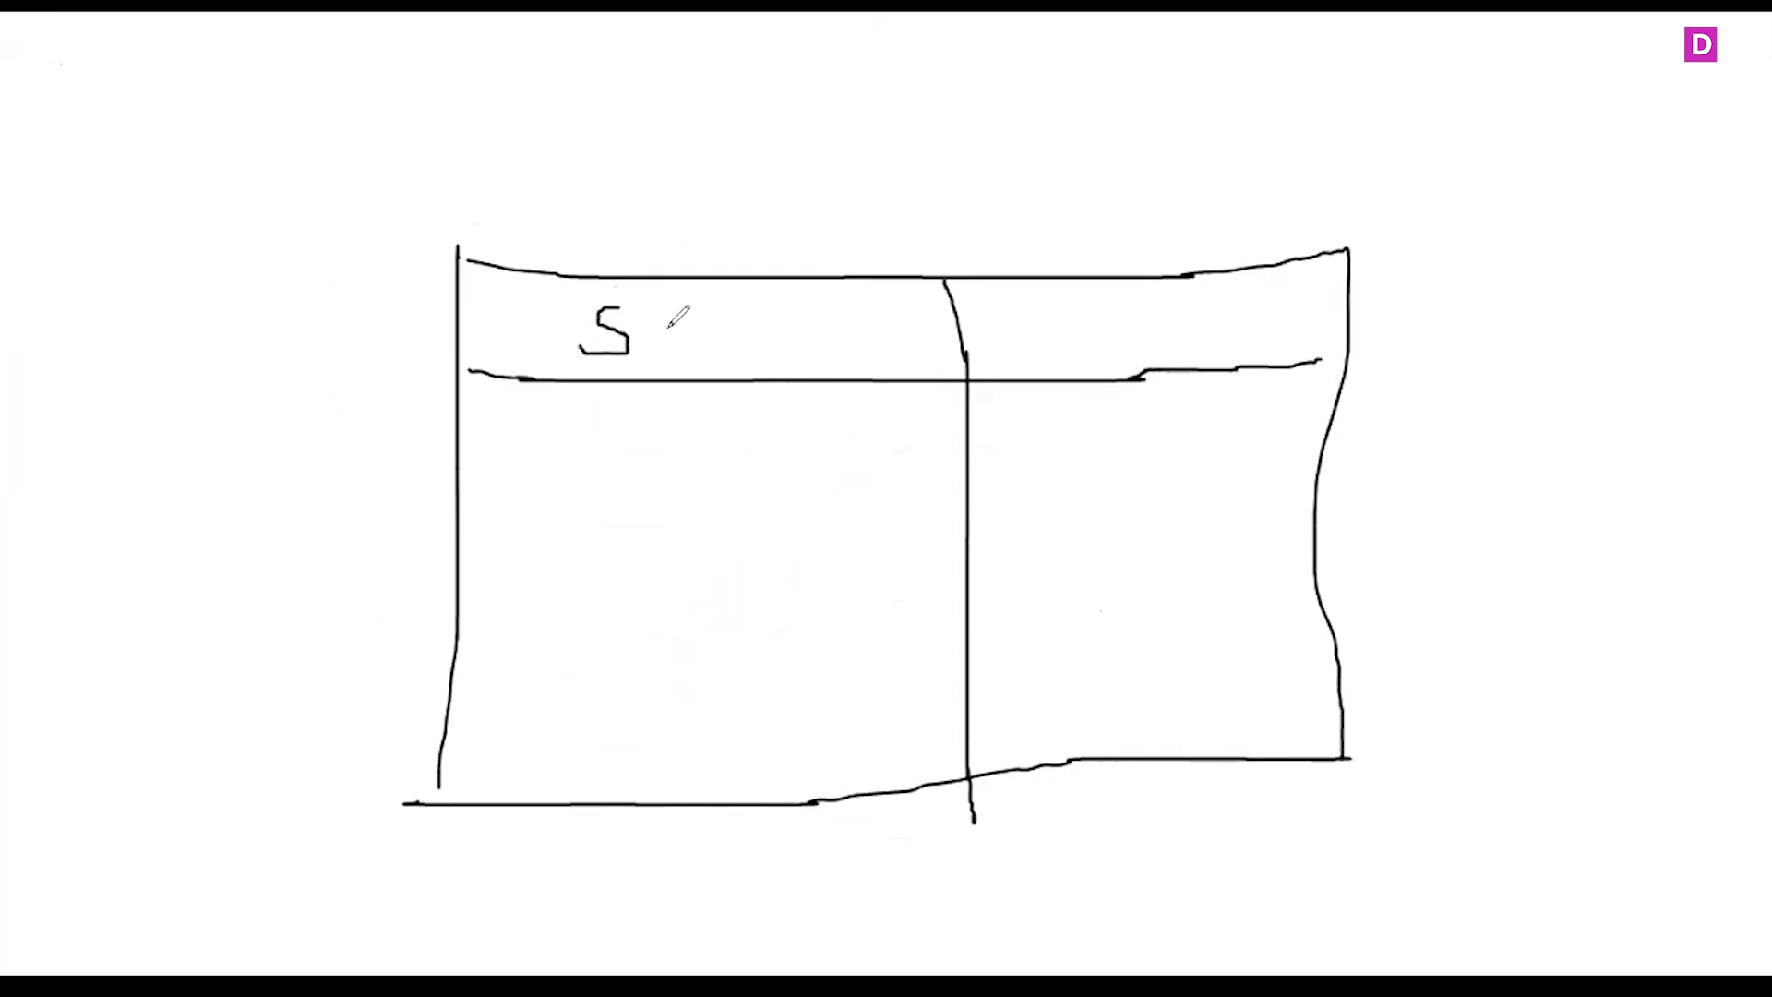
left_click_drag(681, 332, 702, 341)
mouse_move(713, 275)
left_mouse_down()
mouse_move(725, 379)
mouse_move(804, 313)
mouse_move(812, 361)
mouse_move(861, 367)
left_mouse_up()
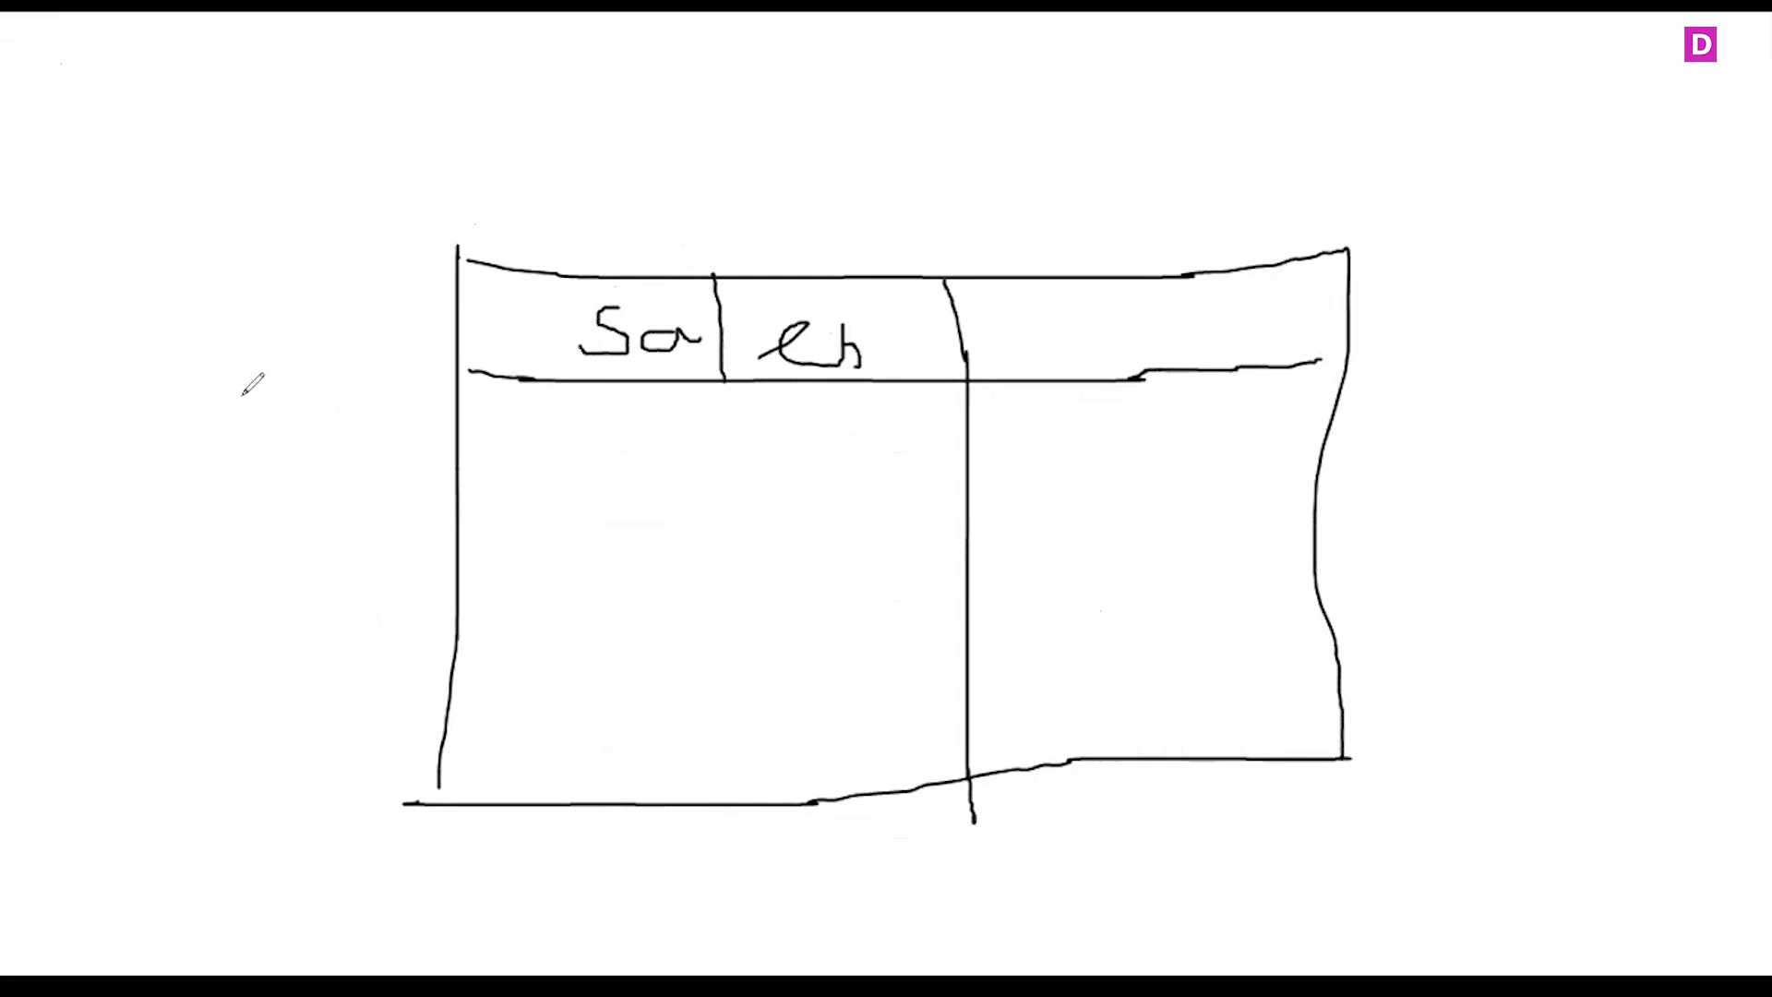
mouse_move(241, 413)
left_mouse_down()
mouse_move(267, 398)
mouse_move(330, 432)
mouse_move(348, 494)
left_mouse_up()
mouse_move(341, 426)
left_mouse_down()
mouse_move(380, 450)
mouse_move(452, 404)
left_mouse_up()
mouse_move(243, 552)
left_mouse_down()
mouse_move(269, 508)
mouse_move(399, 498)
mouse_move(422, 528)
mouse_move(374, 617)
left_mouse_up()
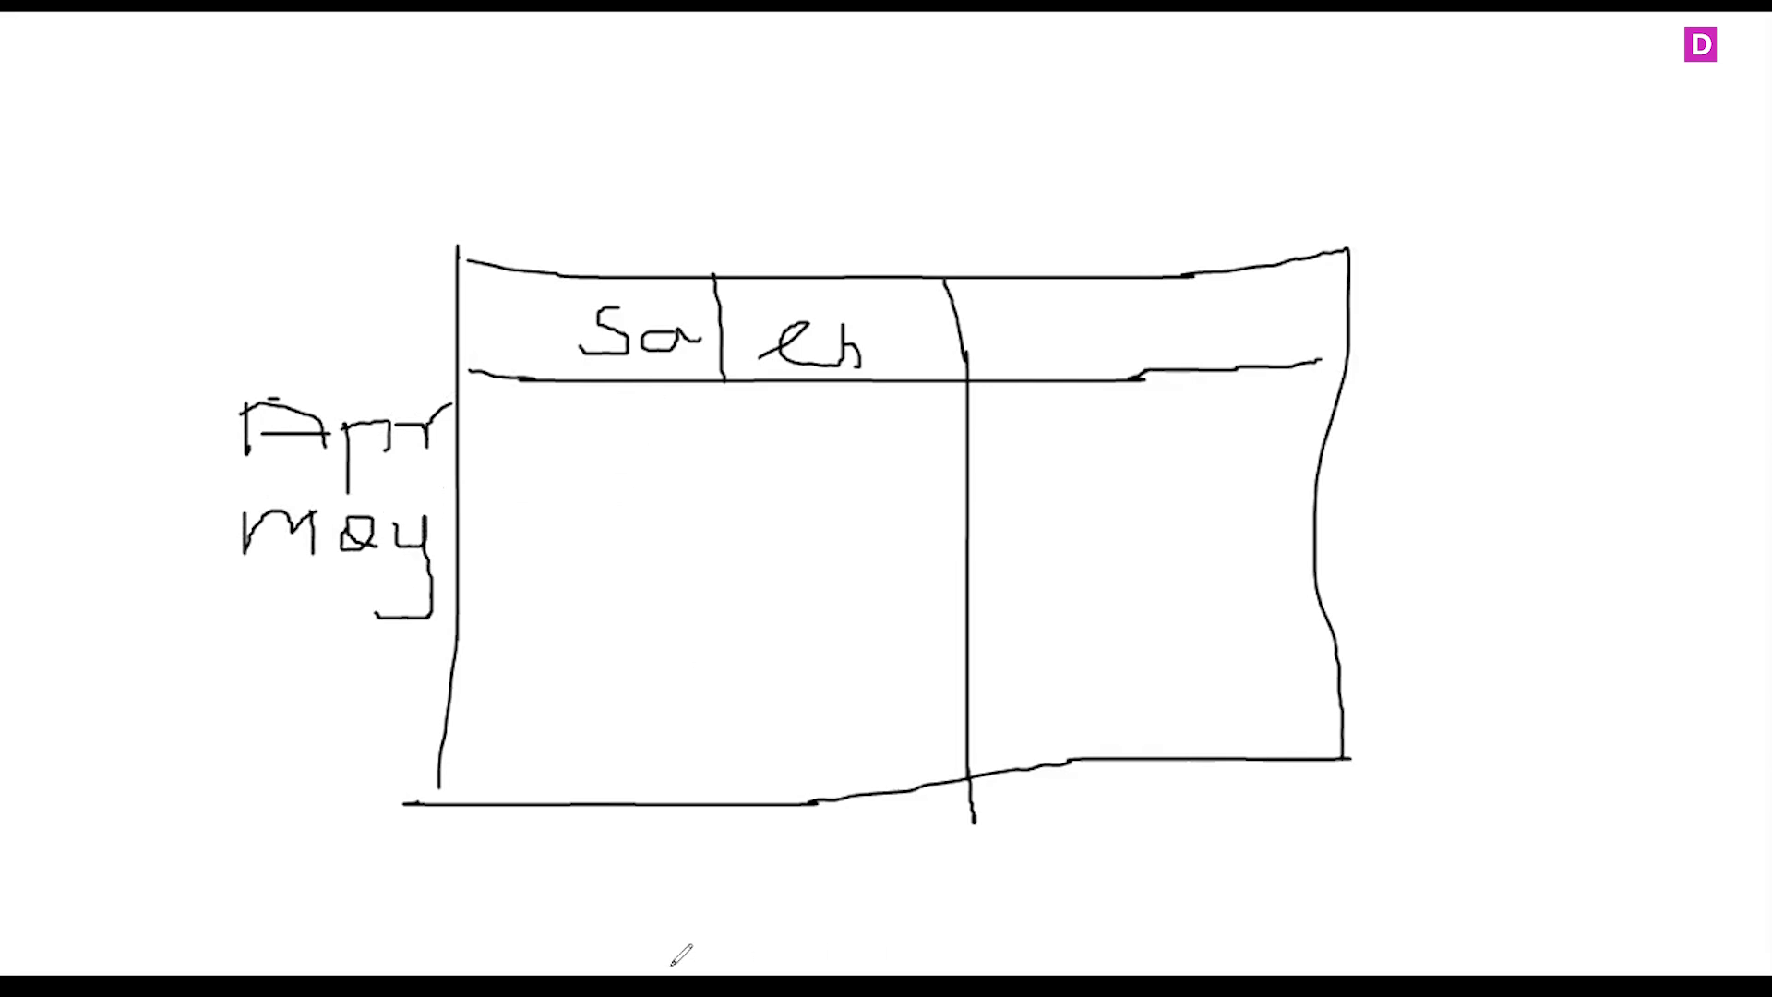
mouse_move(1091, 295)
left_mouse_down()
mouse_move(1087, 354)
mouse_move(1131, 294)
mouse_move(1128, 354)
mouse_move(1254, 346)
left_mouse_up()
left_click_drag(1258, 283, 1279, 359)
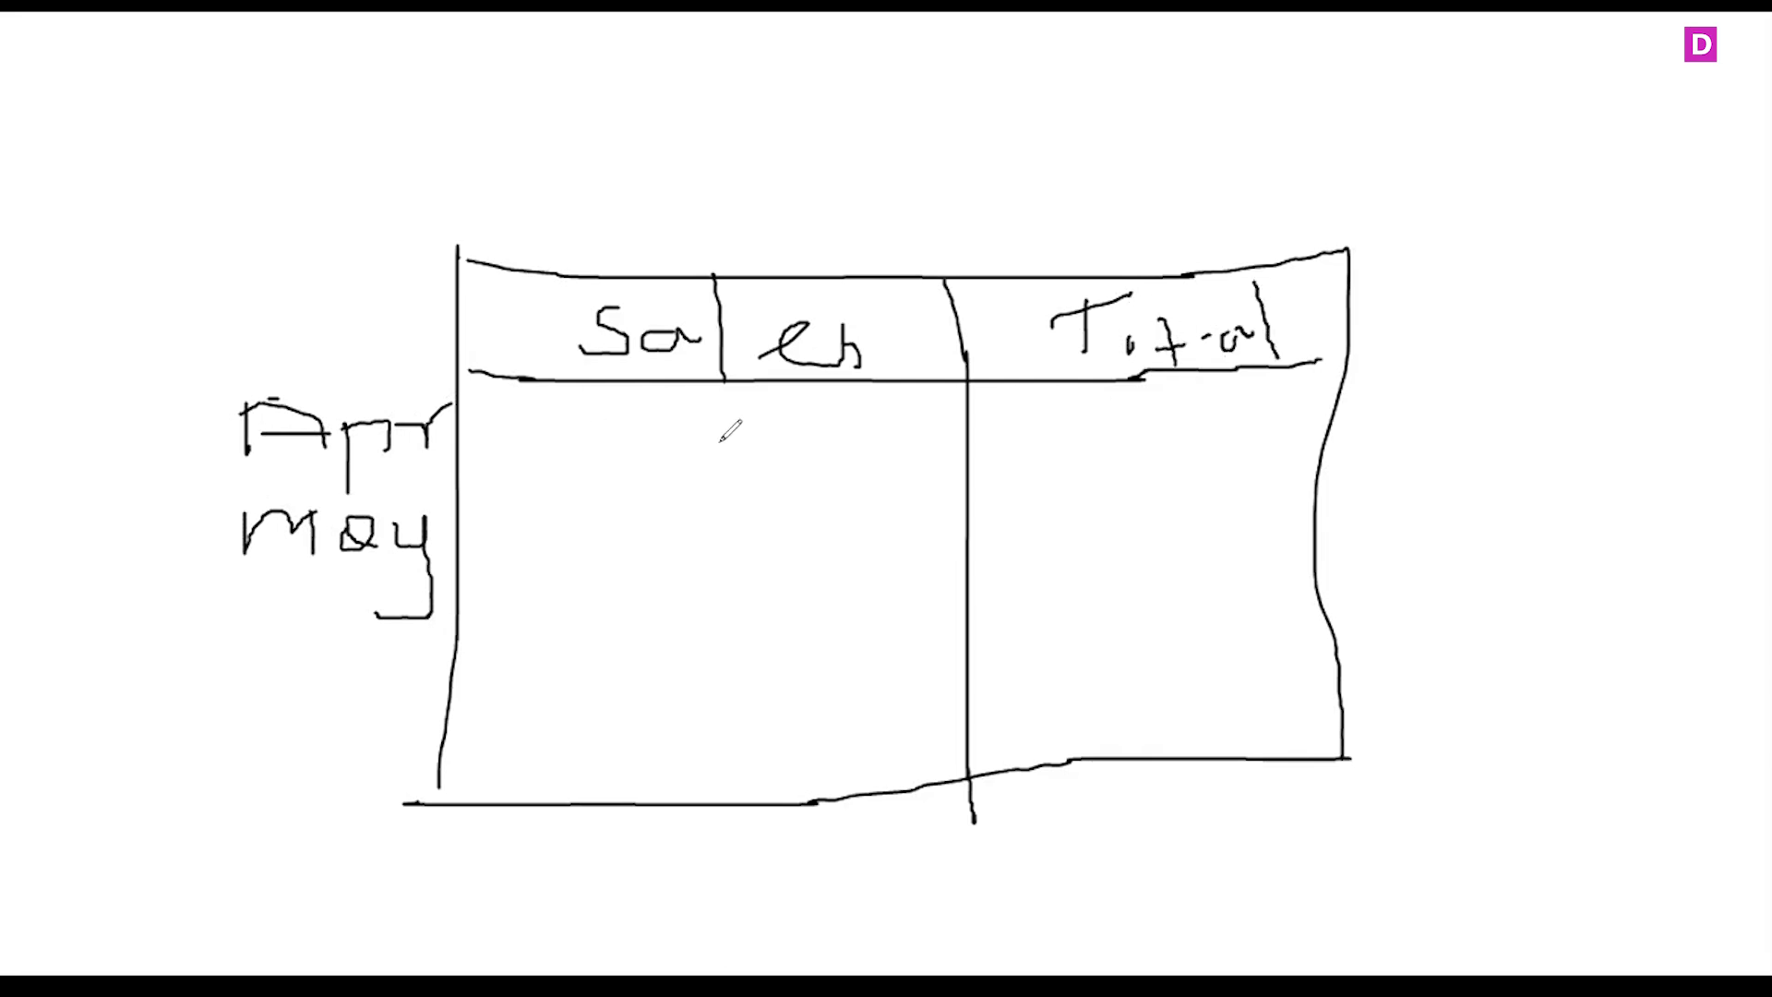
Write the sales values 5, 10 and 10 with their running totals, beginning with 5 and 15, in the table sketch
mouse_move(707, 417)
left_mouse_down()
mouse_move(692, 472)
mouse_move(803, 416)
left_mouse_up()
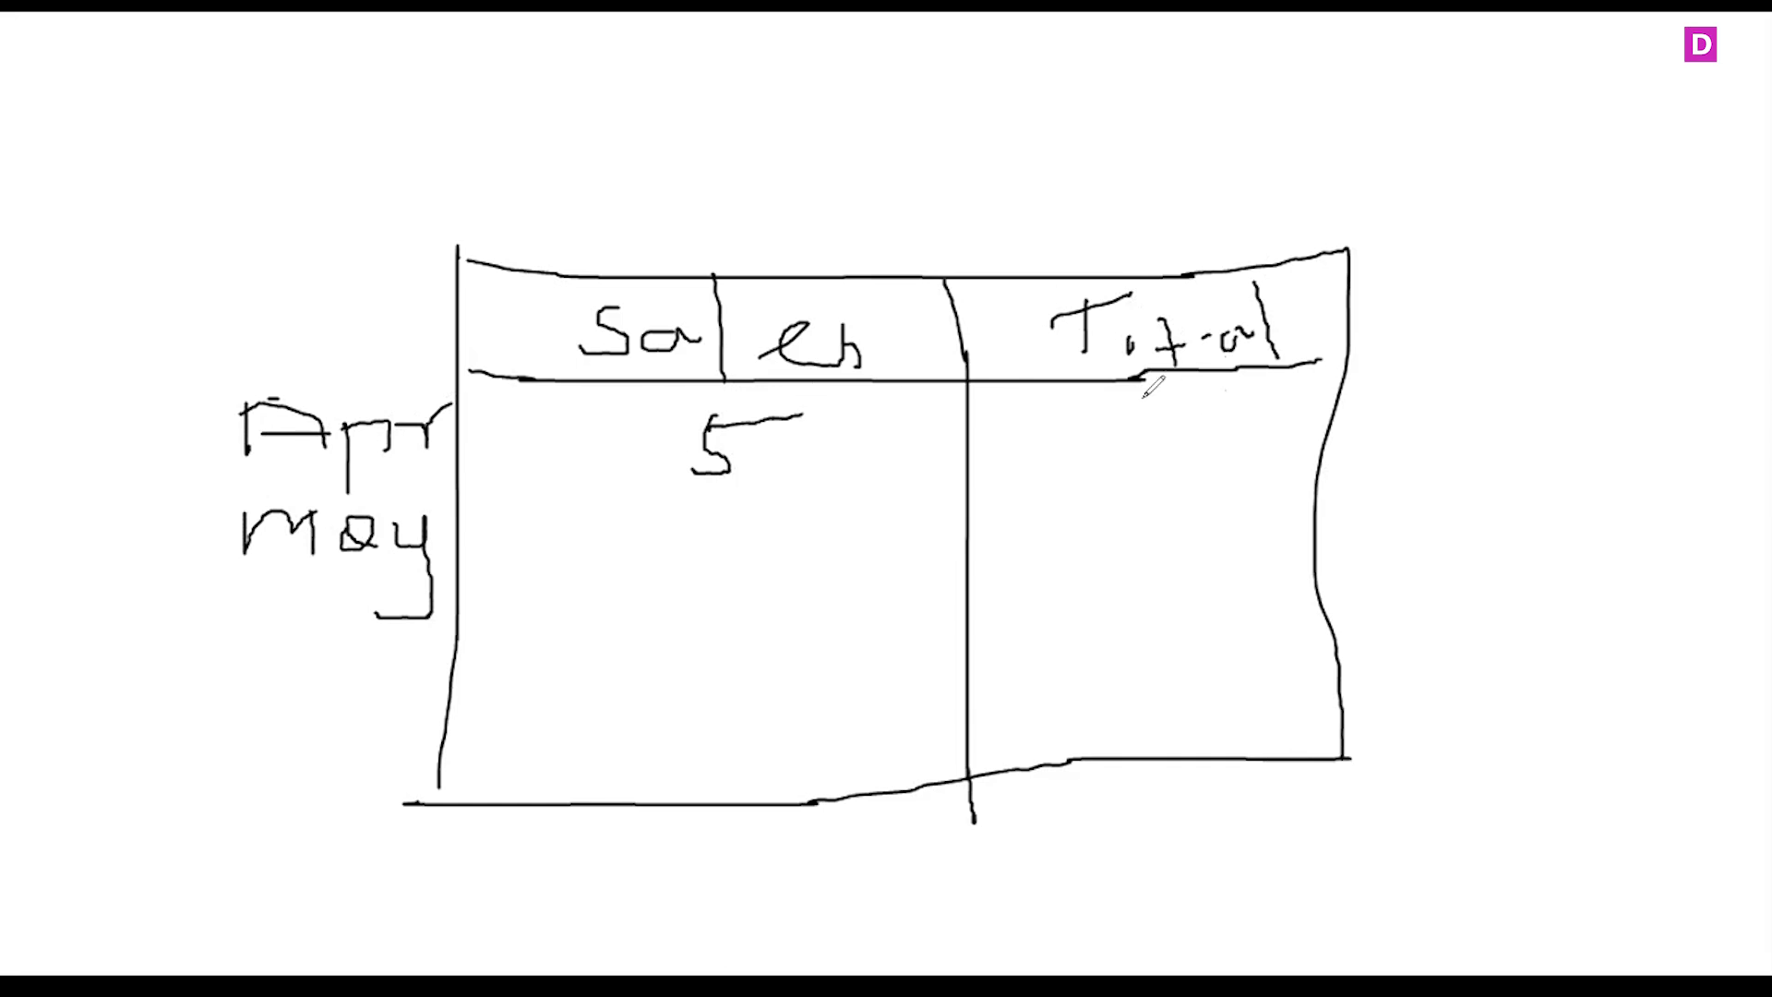
mouse_move(1128, 399)
left_mouse_down()
mouse_move(1187, 428)
mouse_move(1133, 459)
mouse_move(1231, 392)
left_mouse_up()
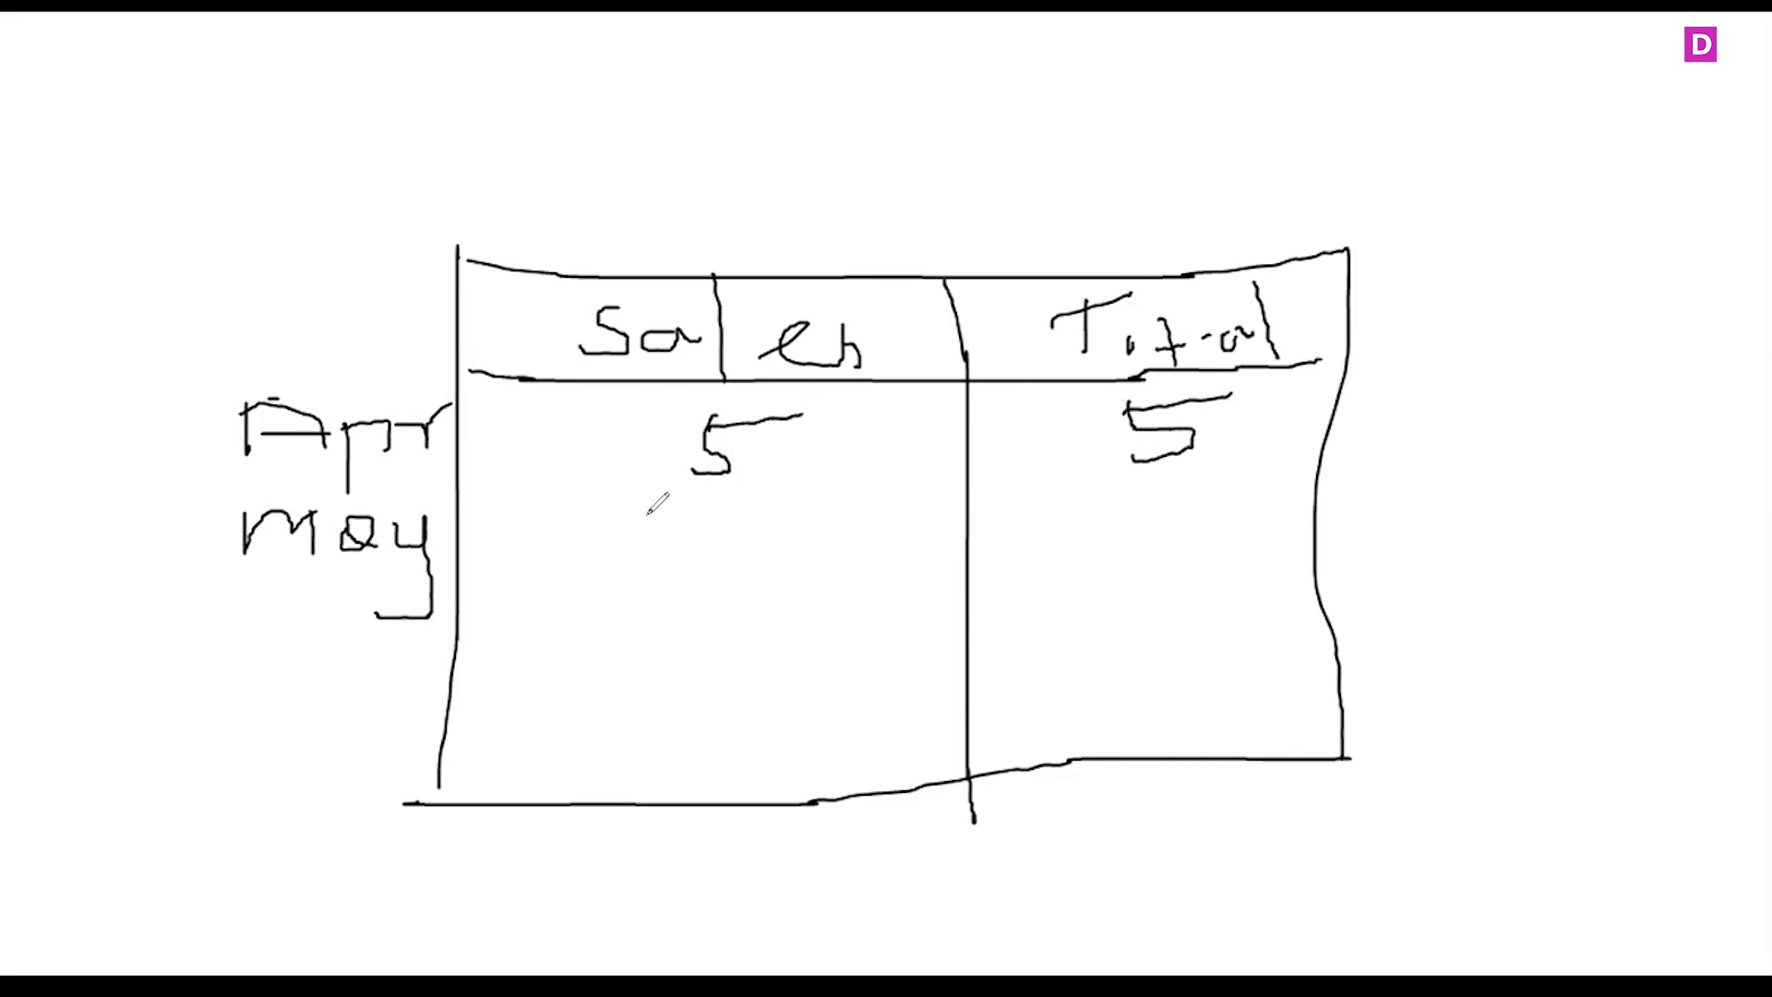
mouse_move(693, 500)
left_mouse_down()
mouse_move(693, 550)
mouse_move(780, 547)
mouse_move(749, 515)
left_mouse_up()
left_click_drag(1068, 494, 1073, 540)
mouse_move(1135, 490)
left_mouse_down()
mouse_move(1163, 513)
mouse_move(1131, 538)
mouse_move(1275, 469)
left_mouse_up()
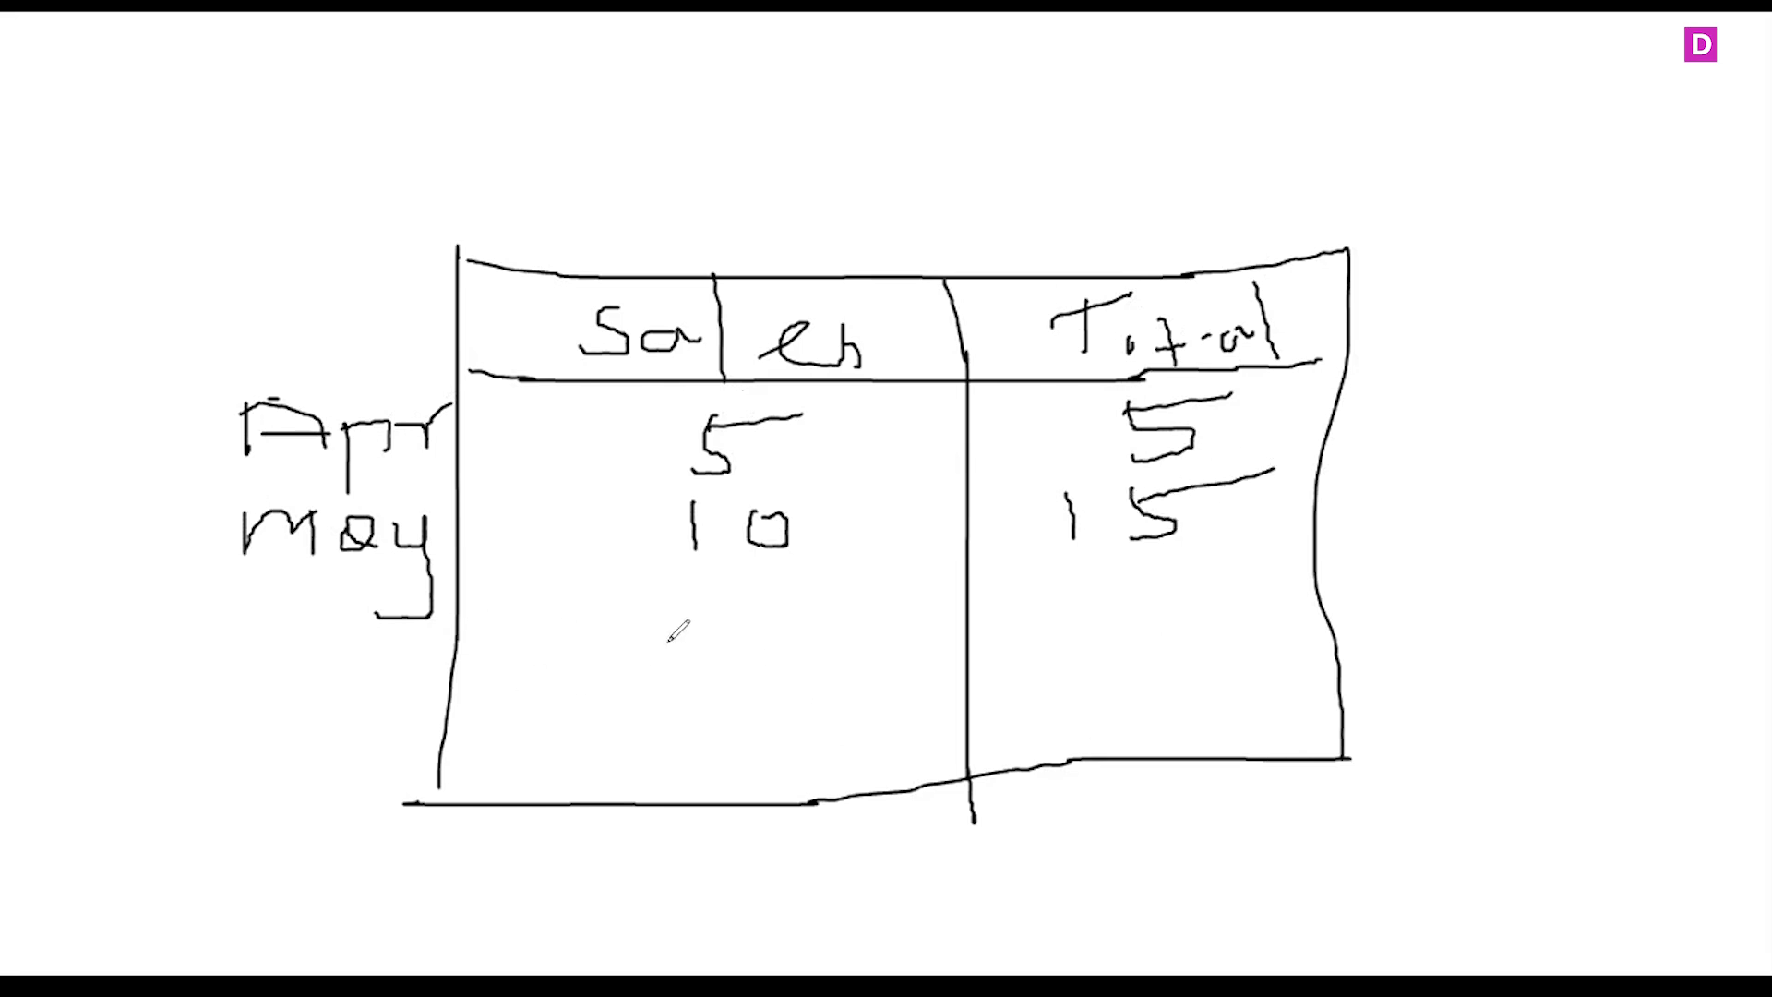
left_click_drag(694, 596, 694, 657)
left_click_drag(780, 600, 786, 601)
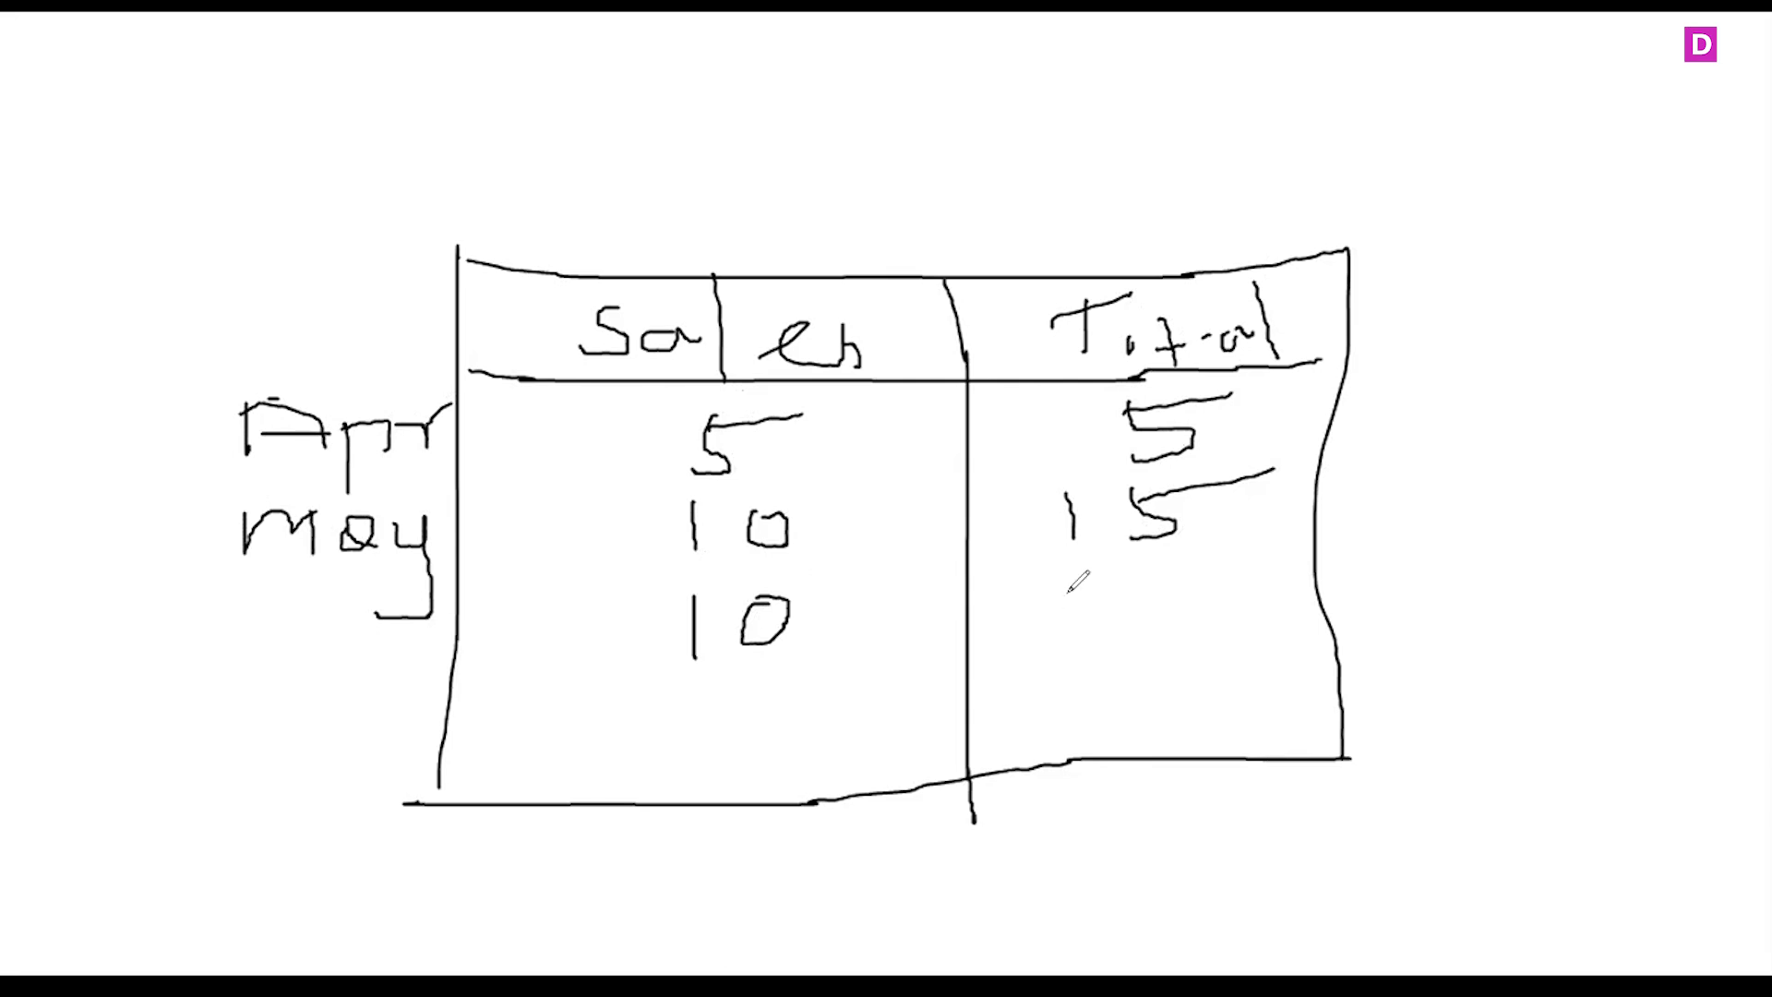
mouse_move(1087, 580)
left_mouse_down()
mouse_move(1149, 635)
mouse_move(1191, 635)
left_mouse_up()
left_click_drag(1175, 575, 1362, 550)
mouse_move(1142, 725)
left_mouse_down()
mouse_move(1089, 718)
mouse_move(1311, 334)
mouse_move(1176, 723)
mouse_move(1062, 699)
left_mouse_up()
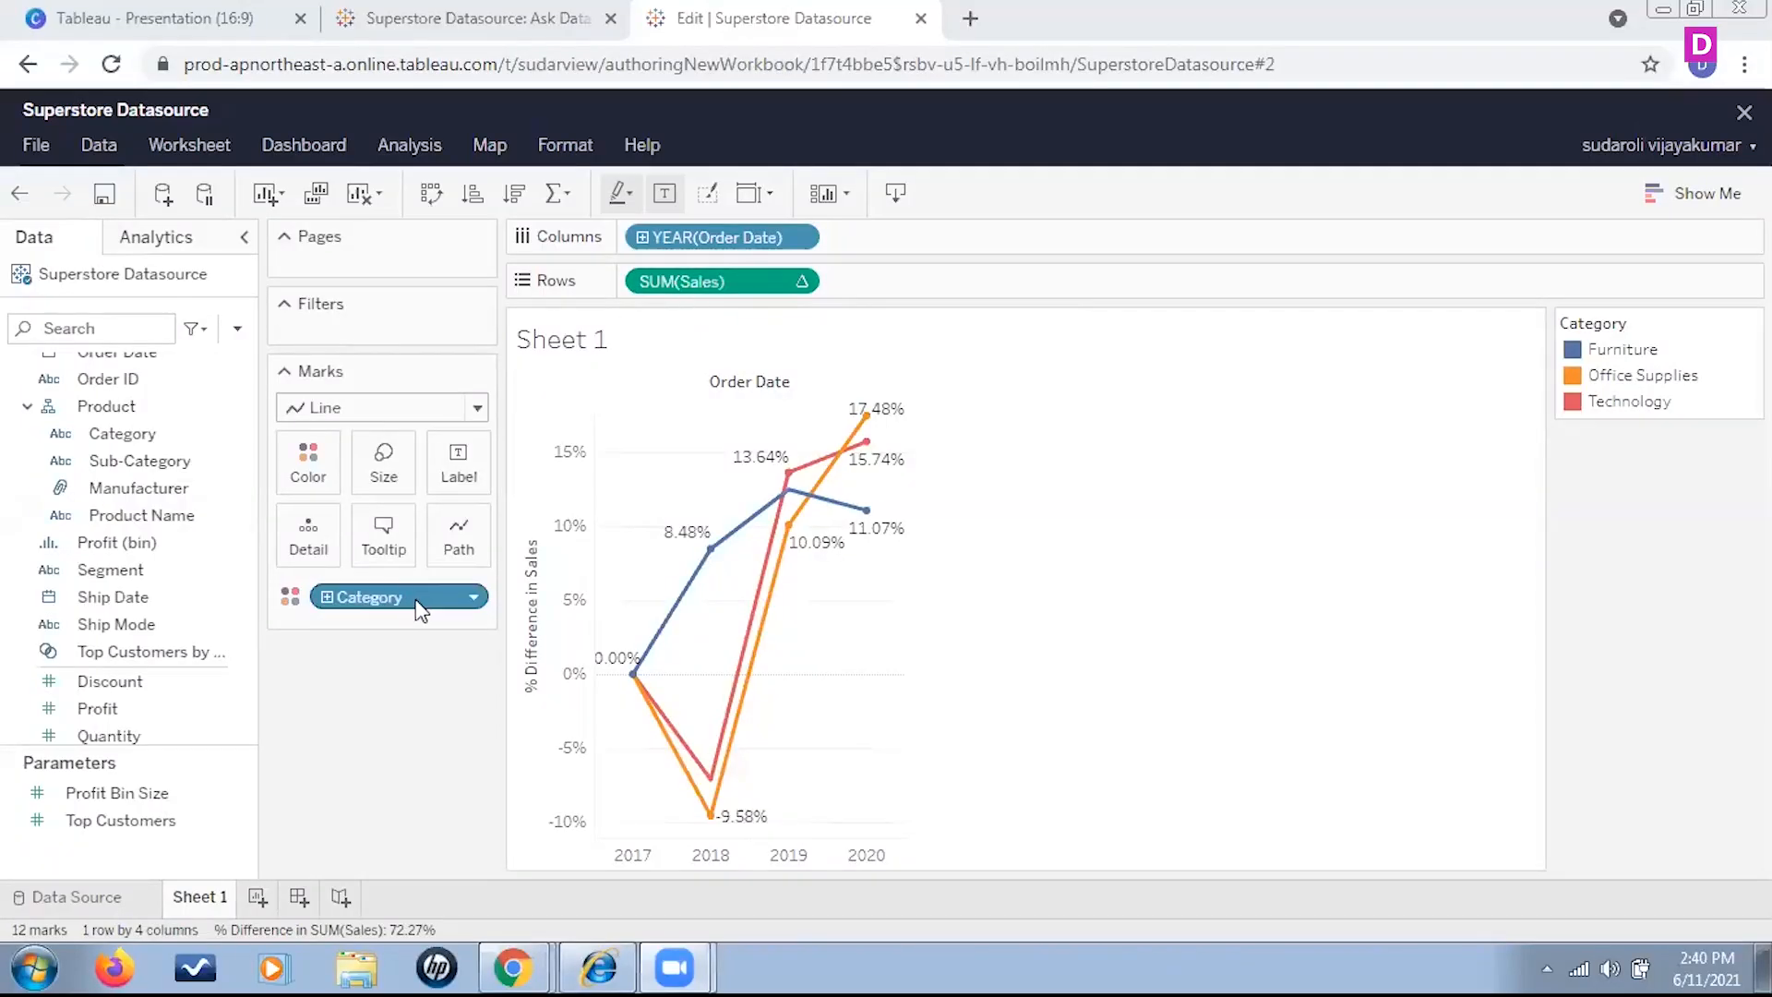
Back in Tableau, remove Category from the Marks card and change Order Date on Columns to the Month date part
left_click_drag(417, 608, 351, 821)
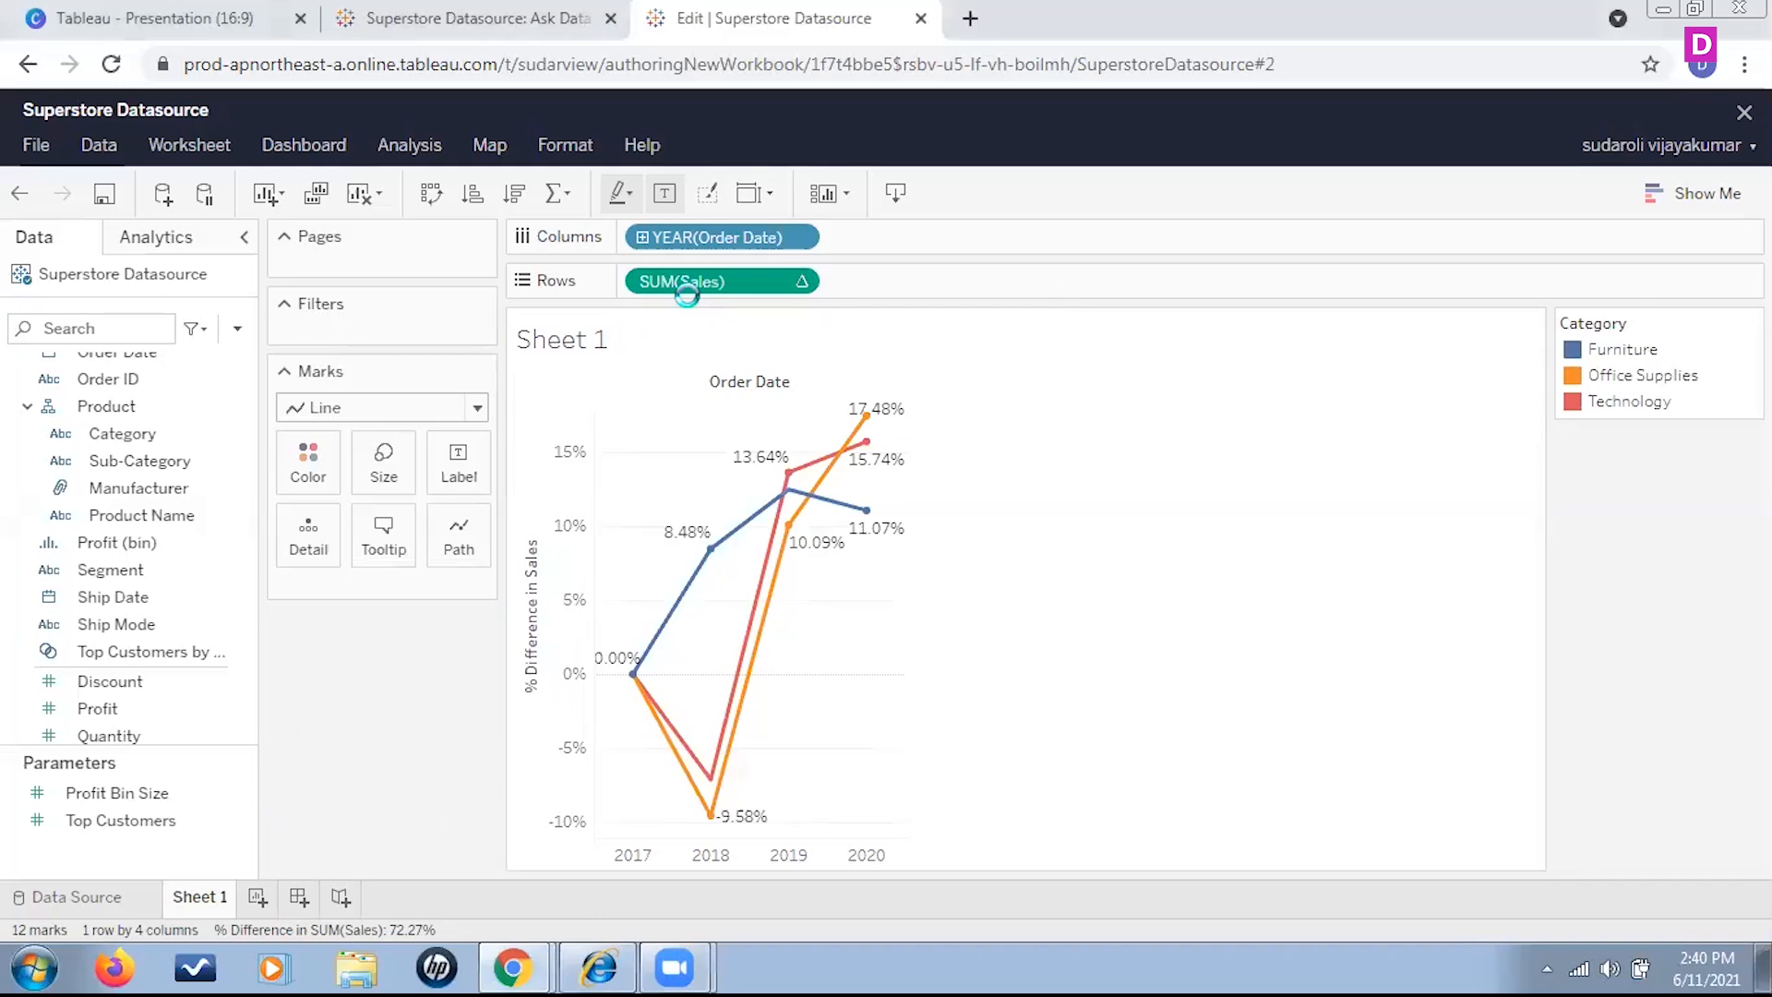
left_click(805, 238)
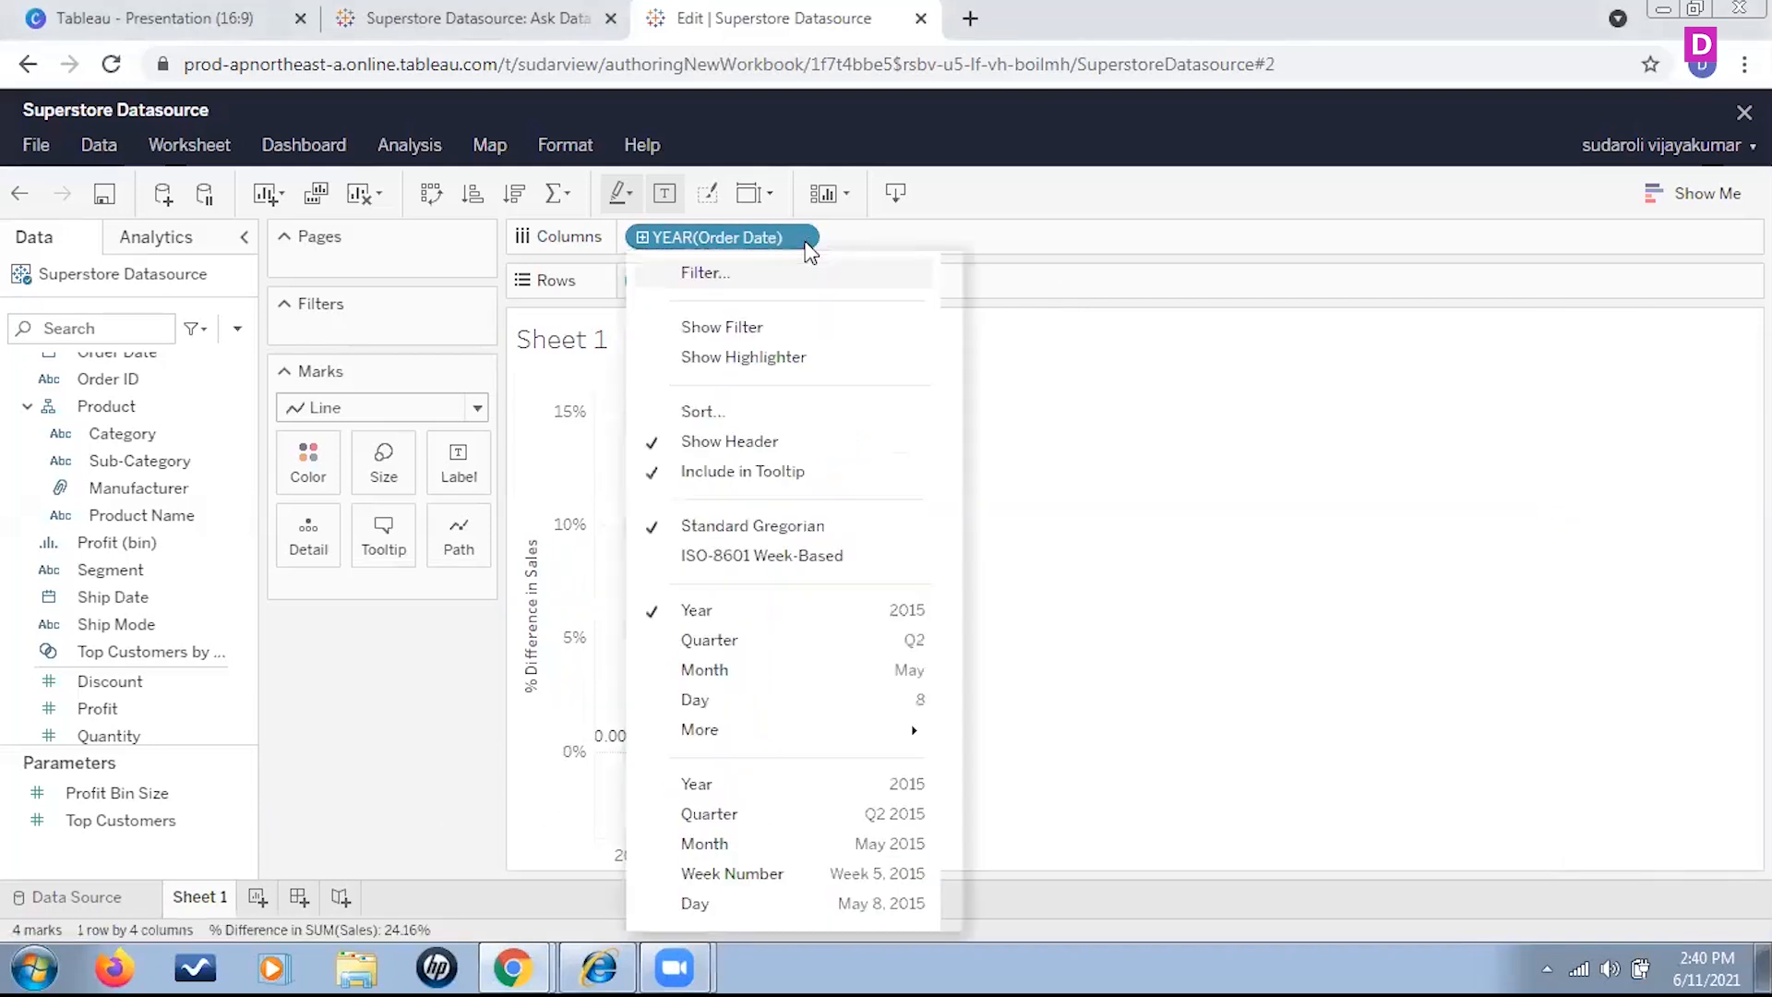
left_click(788, 671)
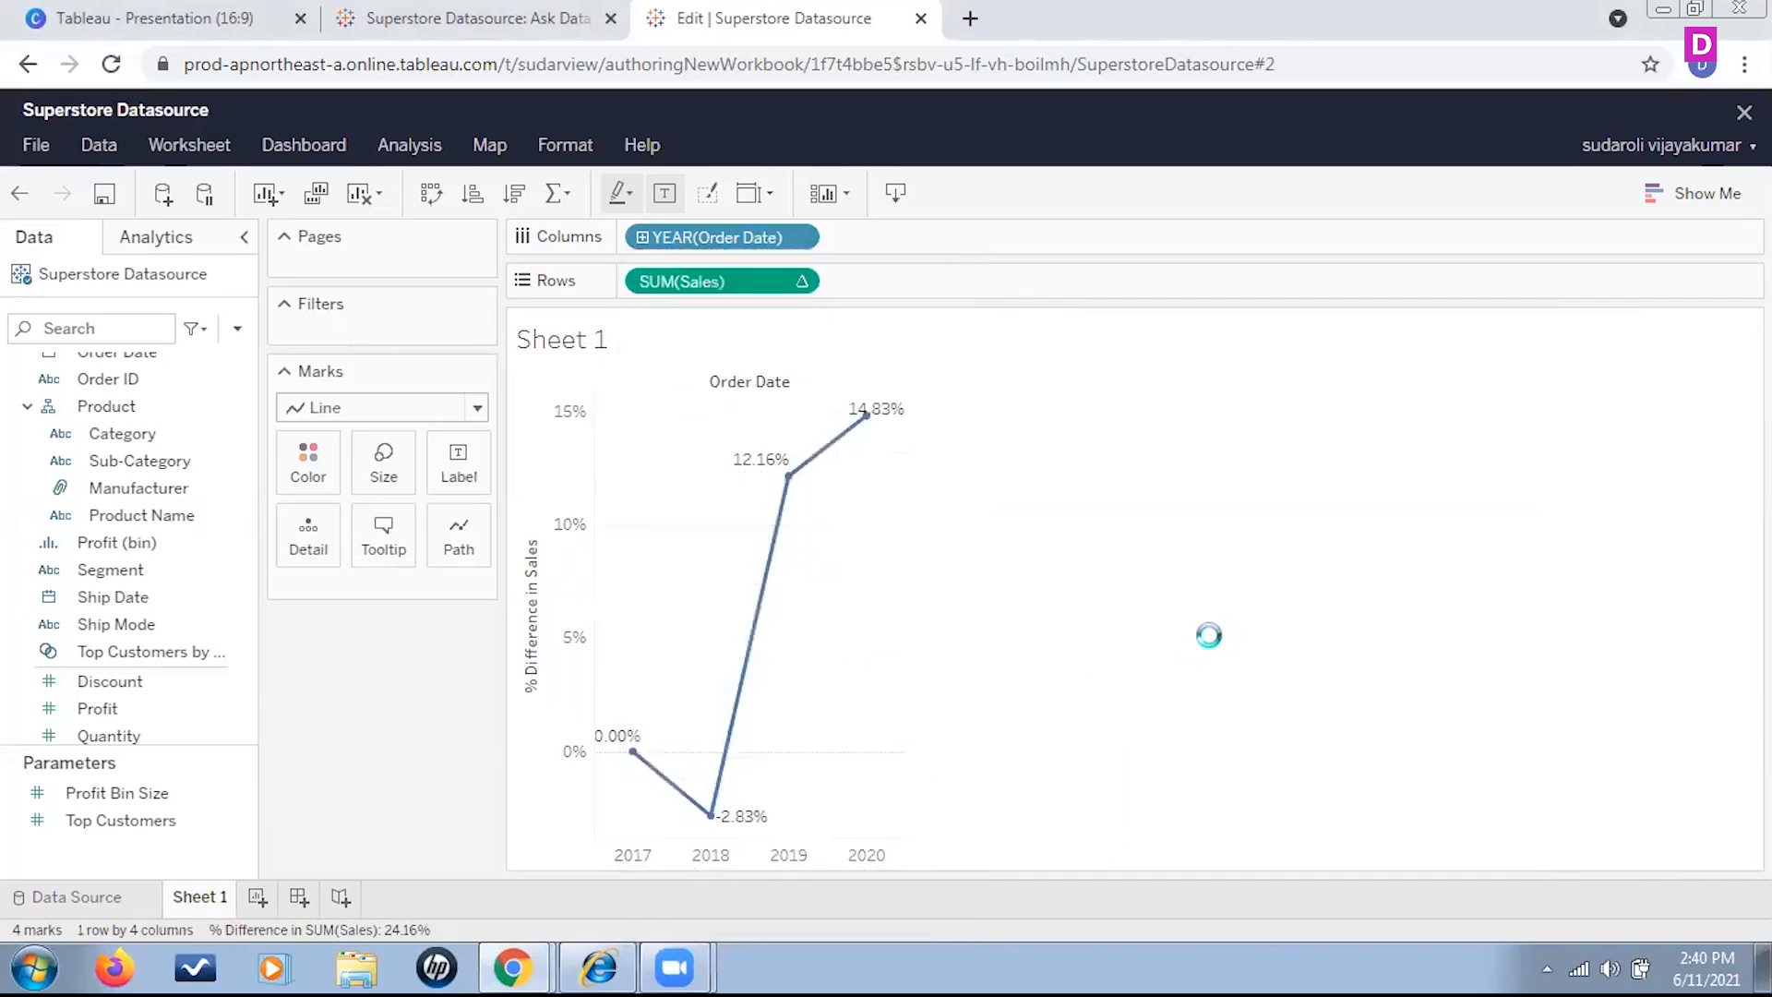
mouse_move(1228, 608)
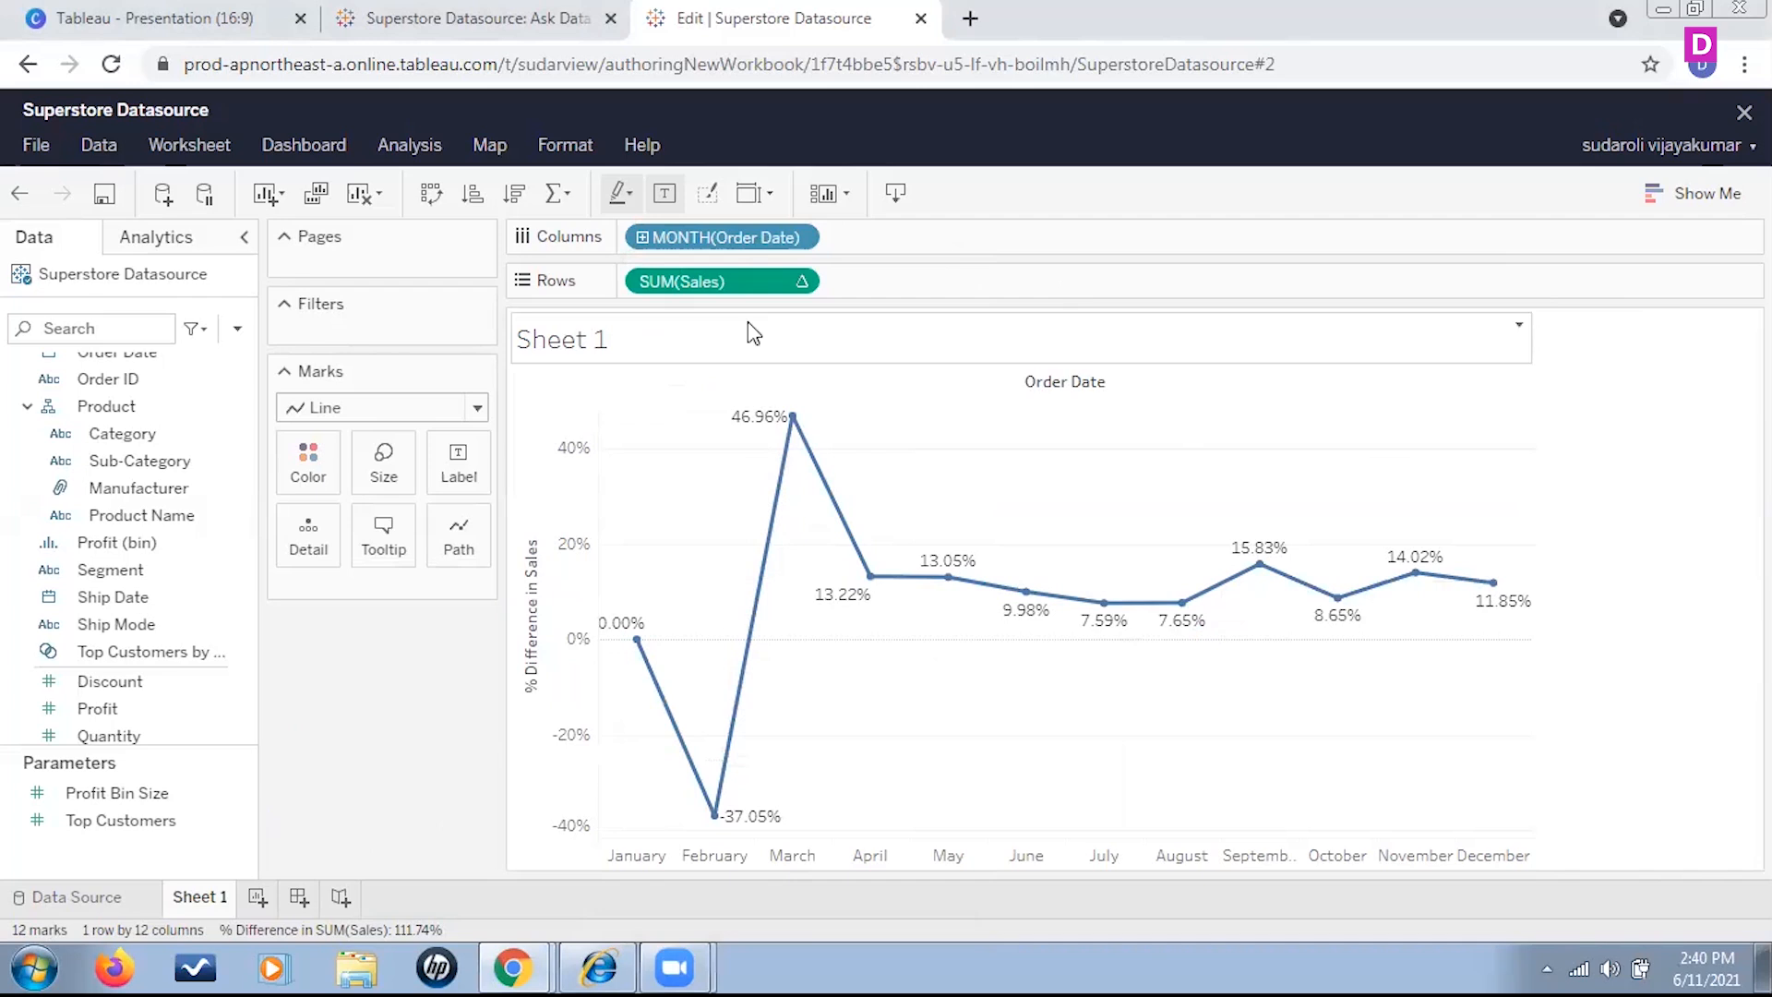
Convert the summed Sales on Rows to Discrete
left_click(804, 282)
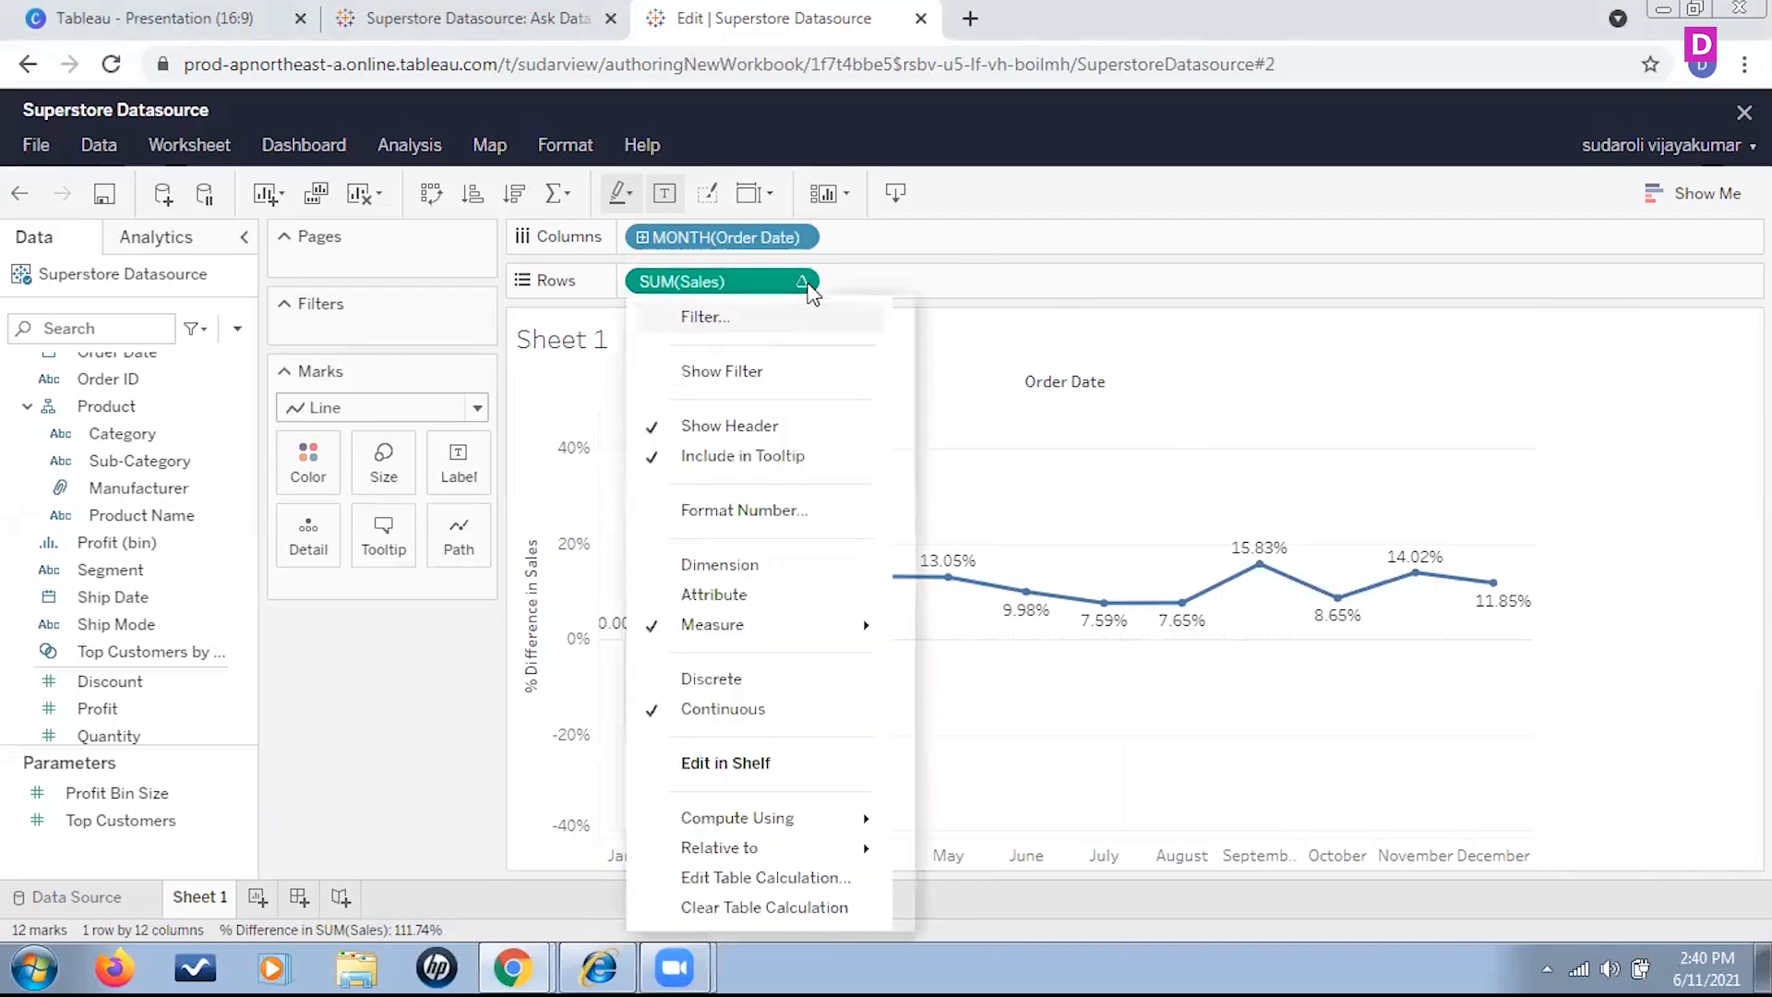
left_click(1021, 247)
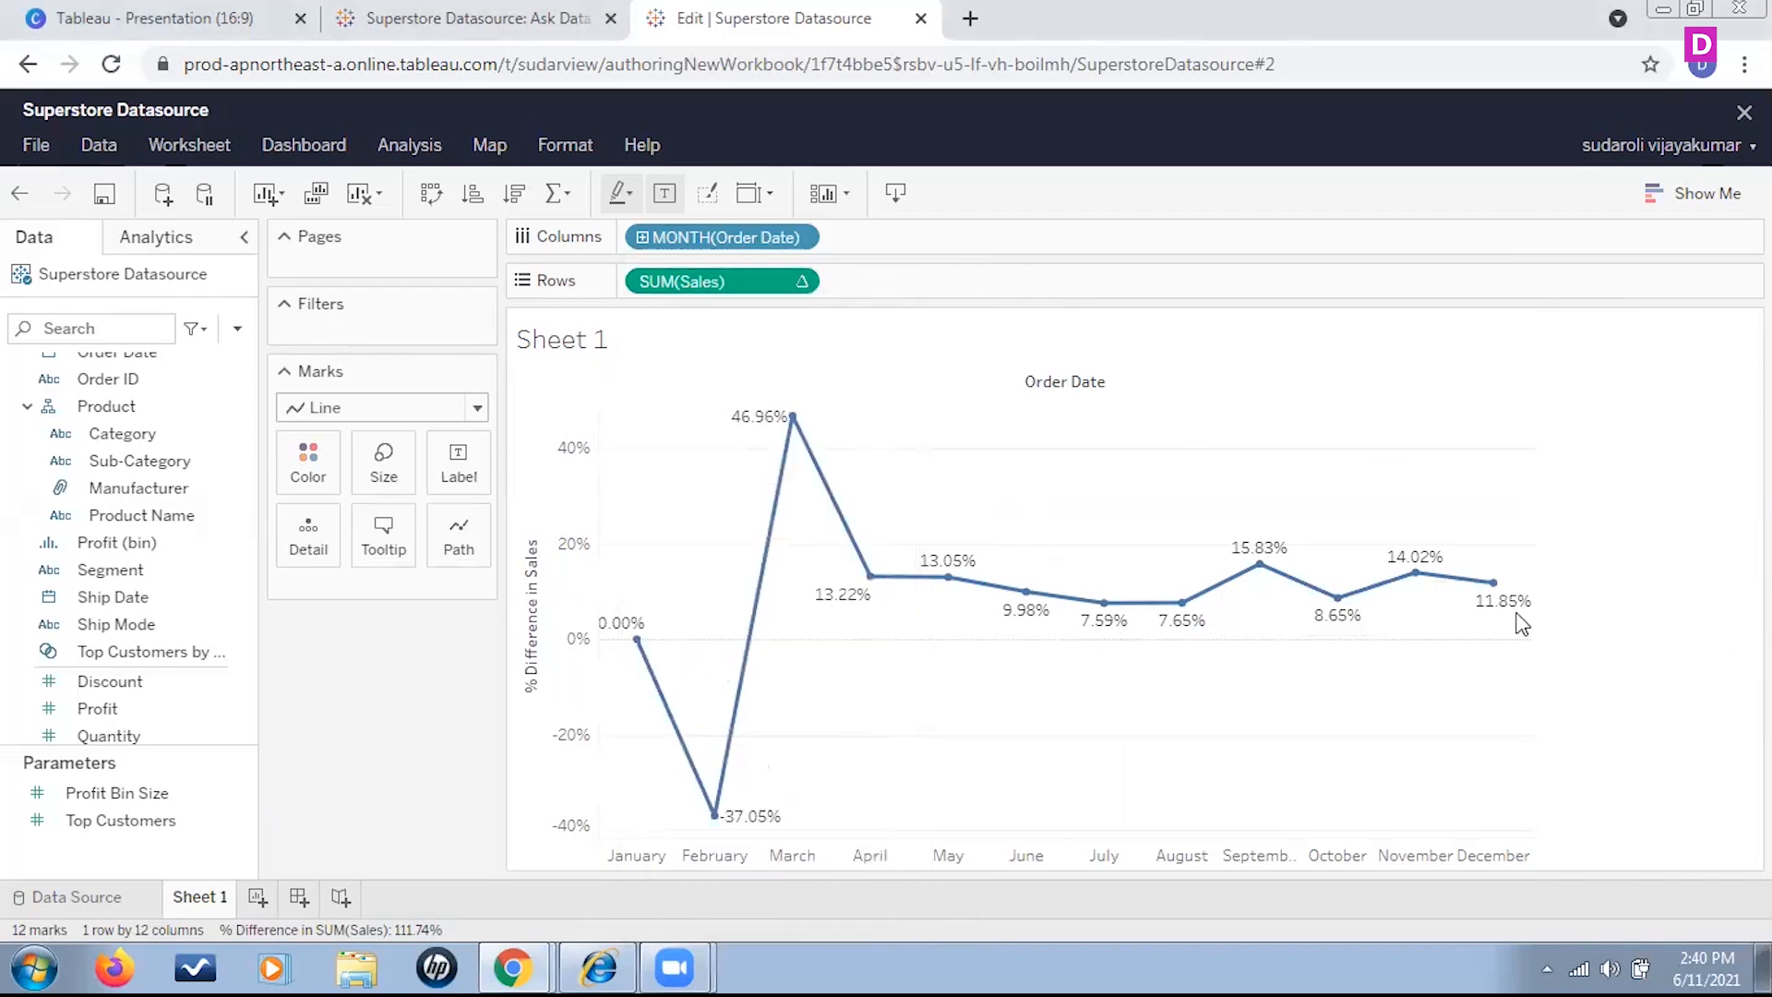
left_click(805, 282)
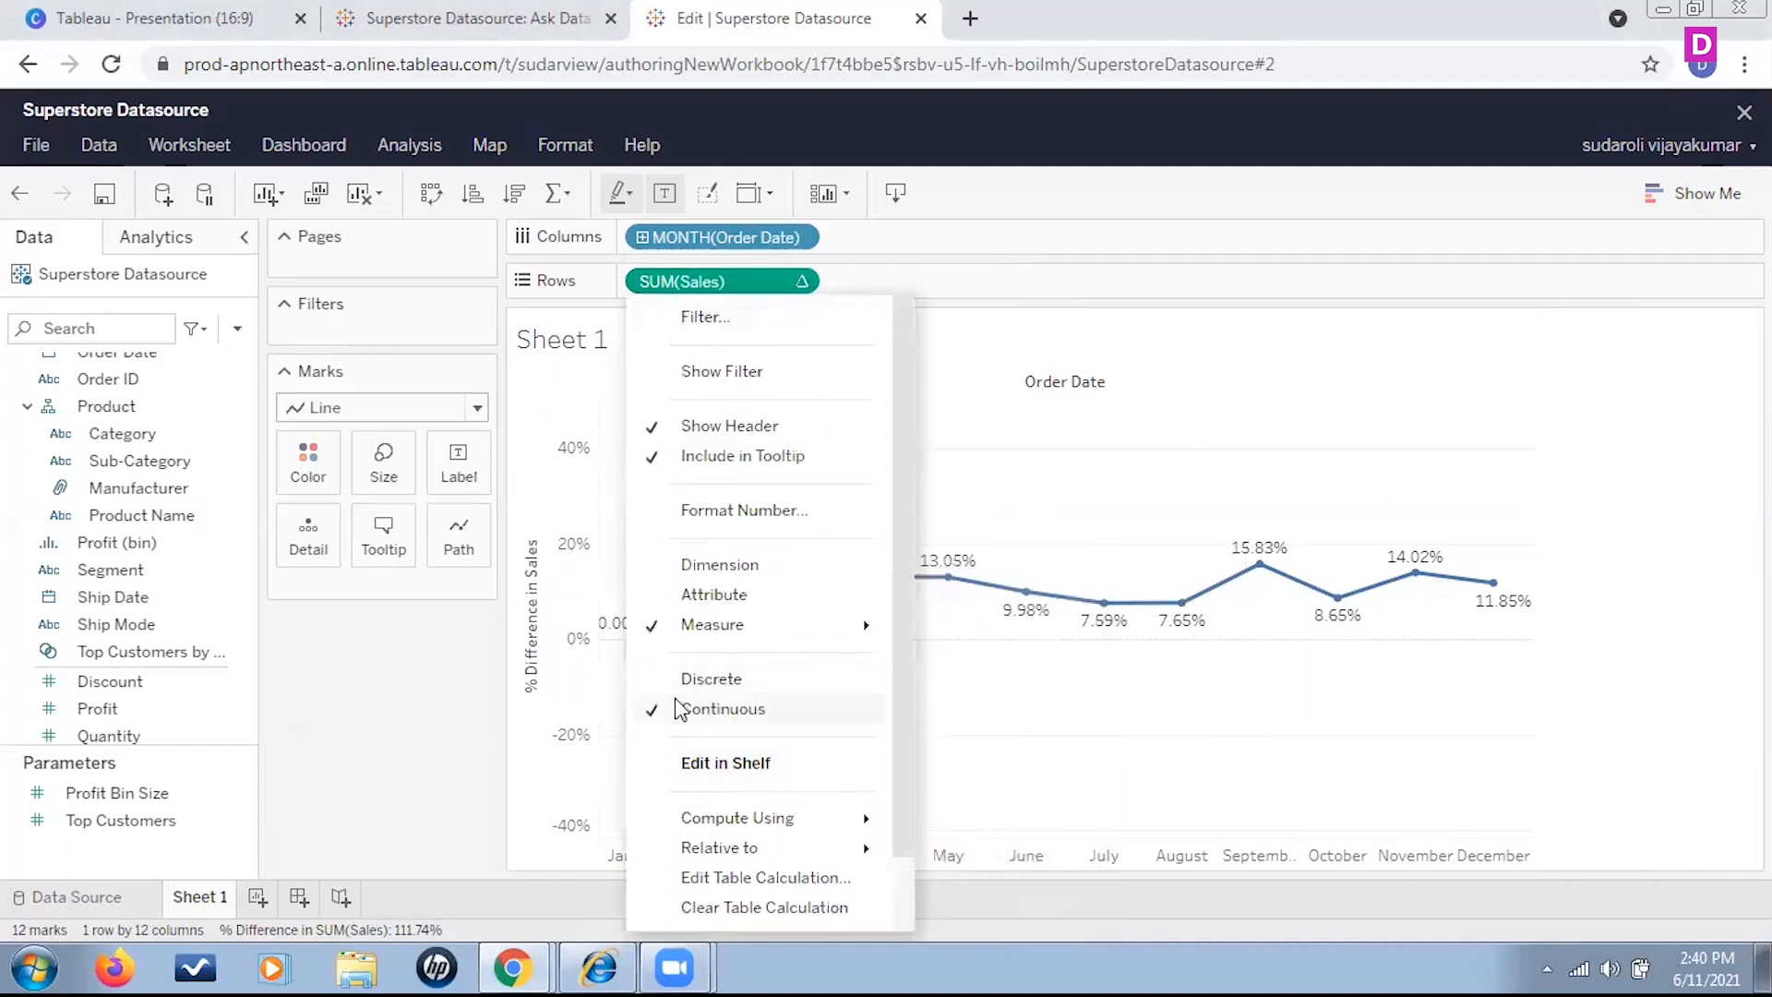
left_click(654, 681)
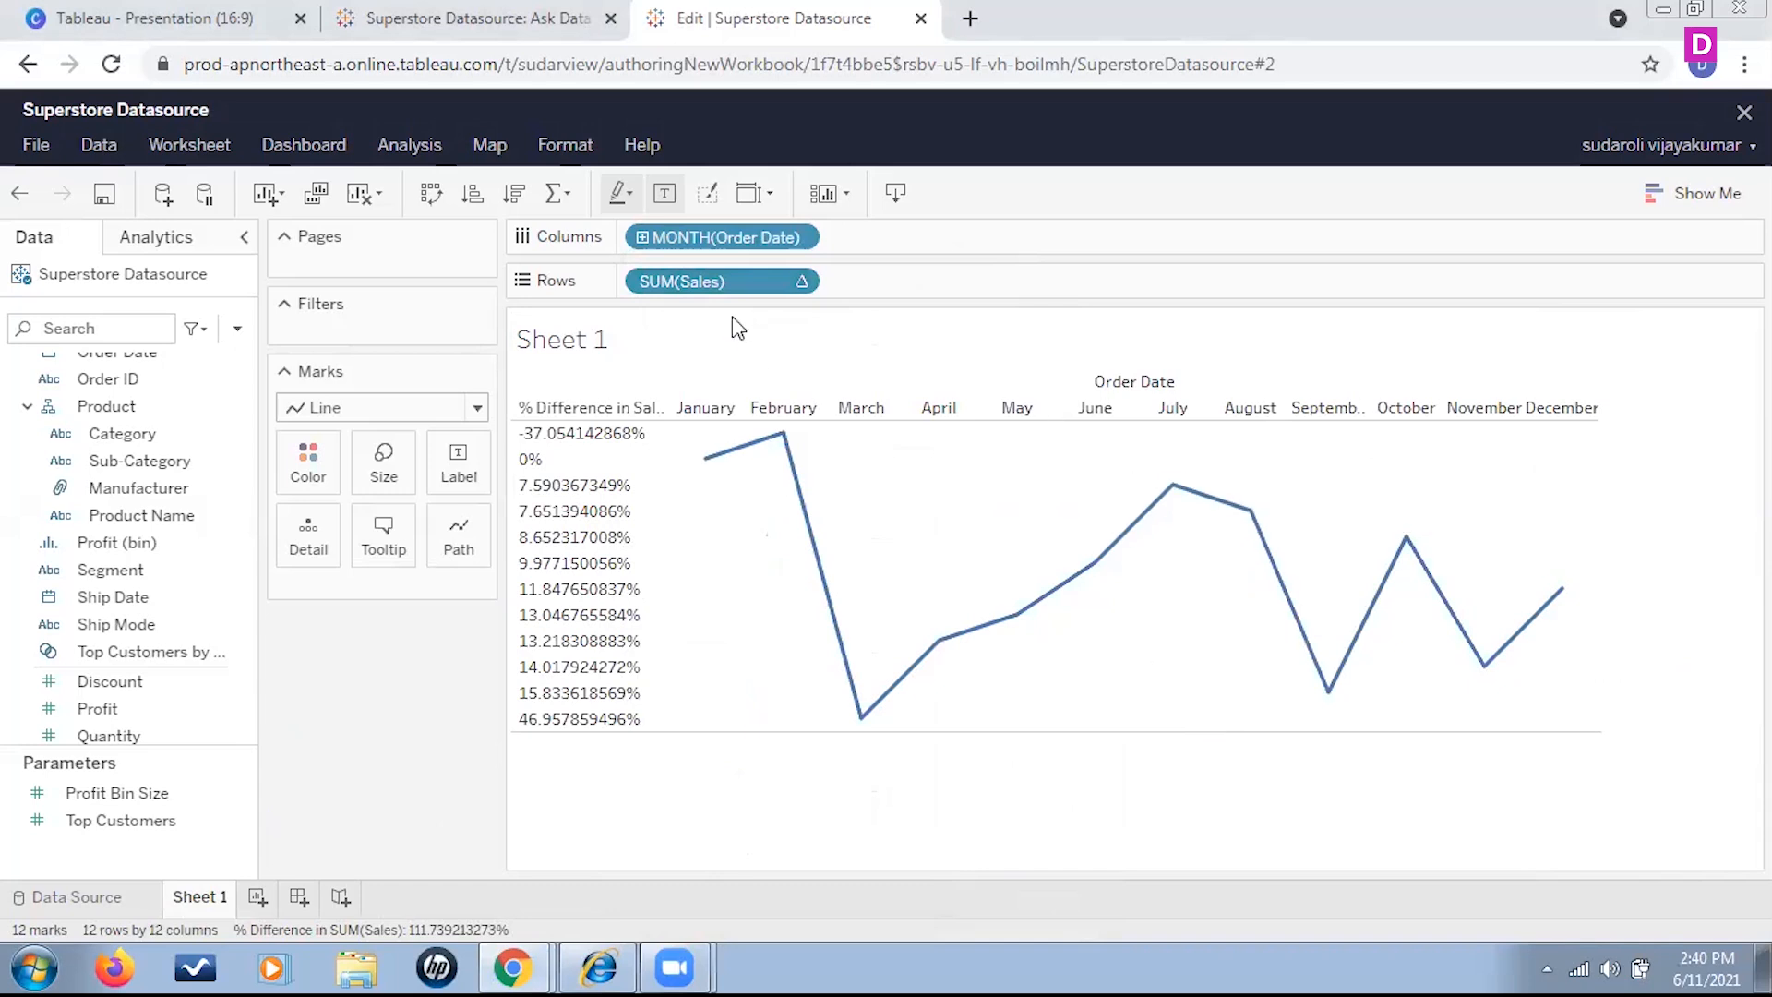
Switch the summed Sales on Rows to the Running Total quick table calculation
left_click(804, 282)
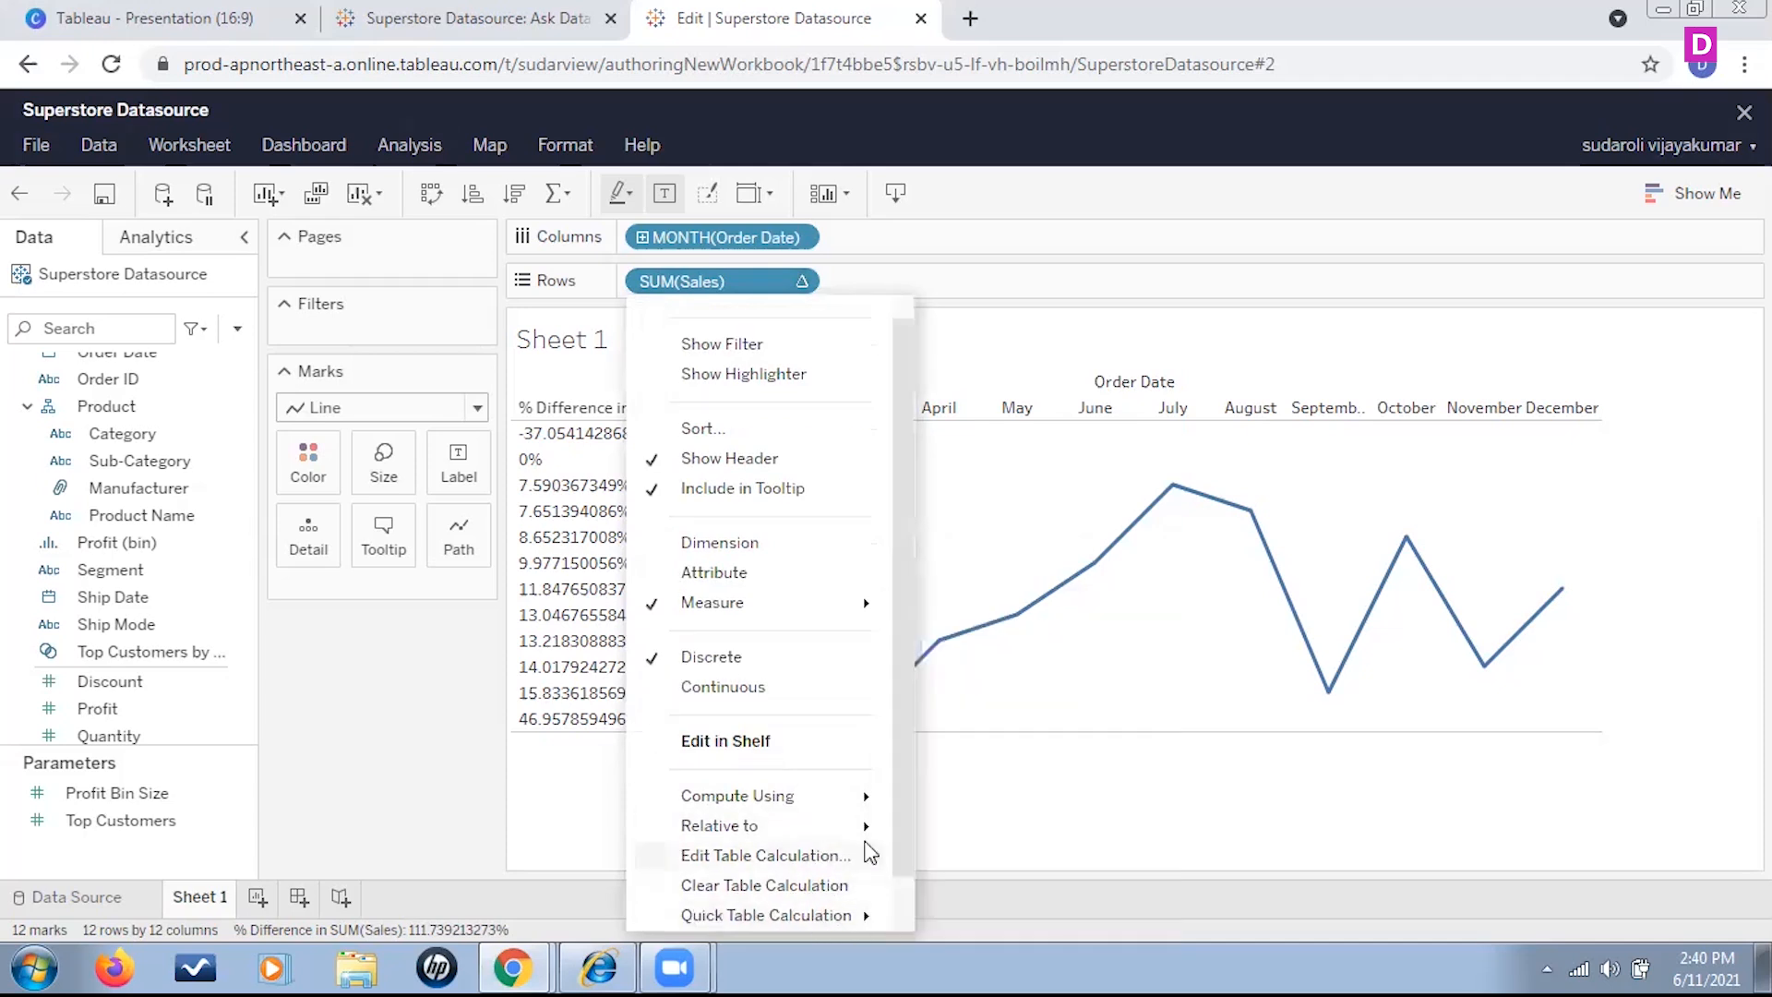
mouse_move(863, 851)
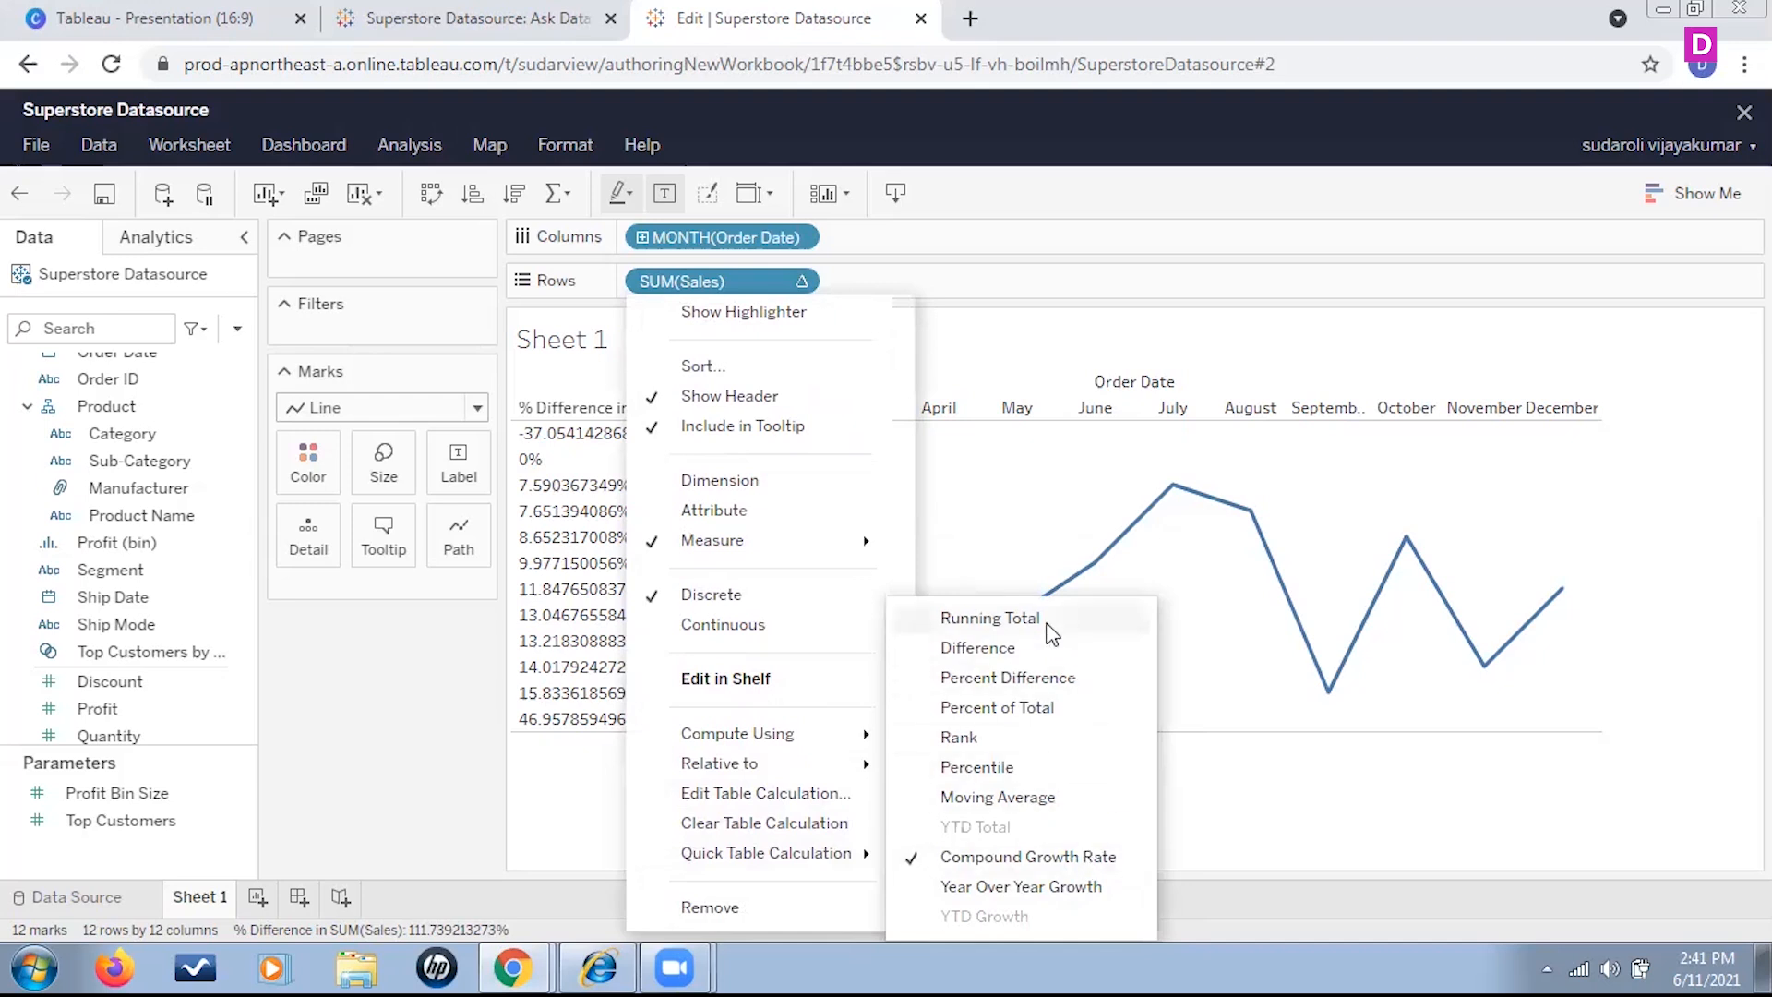
left_click(1015, 616)
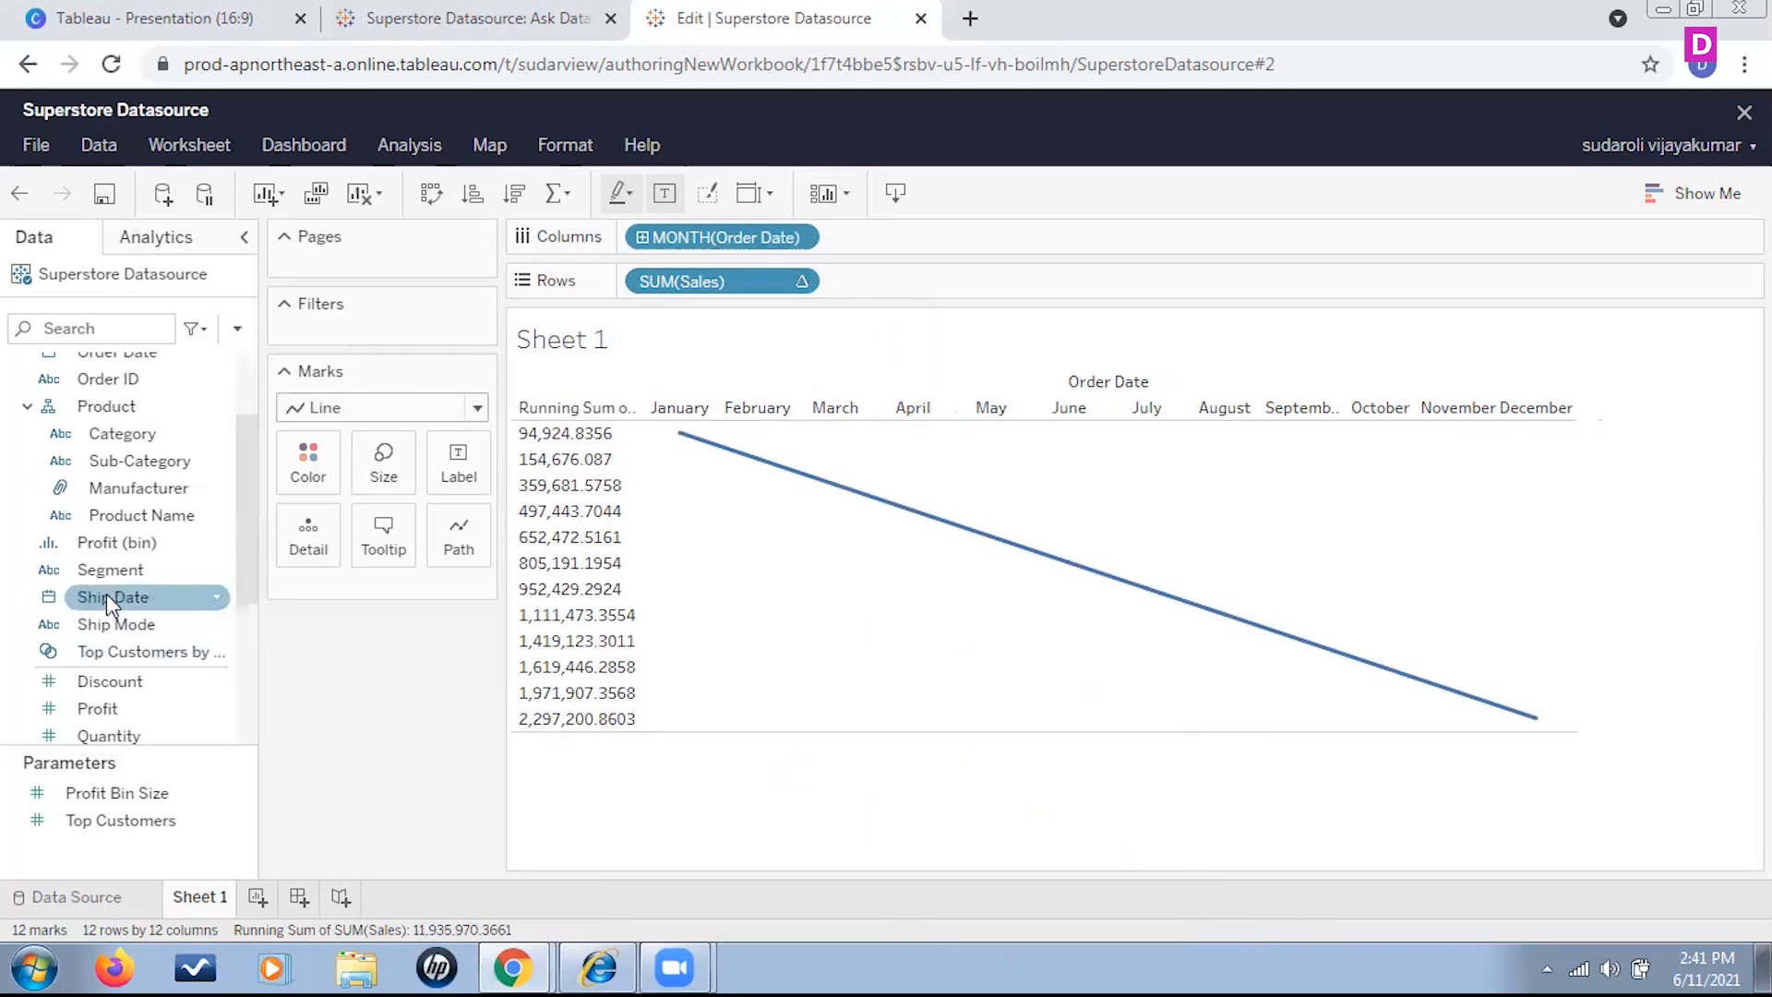
Add Sales to Rows after the running total and look through the monthly values
left_click(122, 544)
scroll(122, 557, "down", 3)
left_click_drag(123, 633, 982, 298)
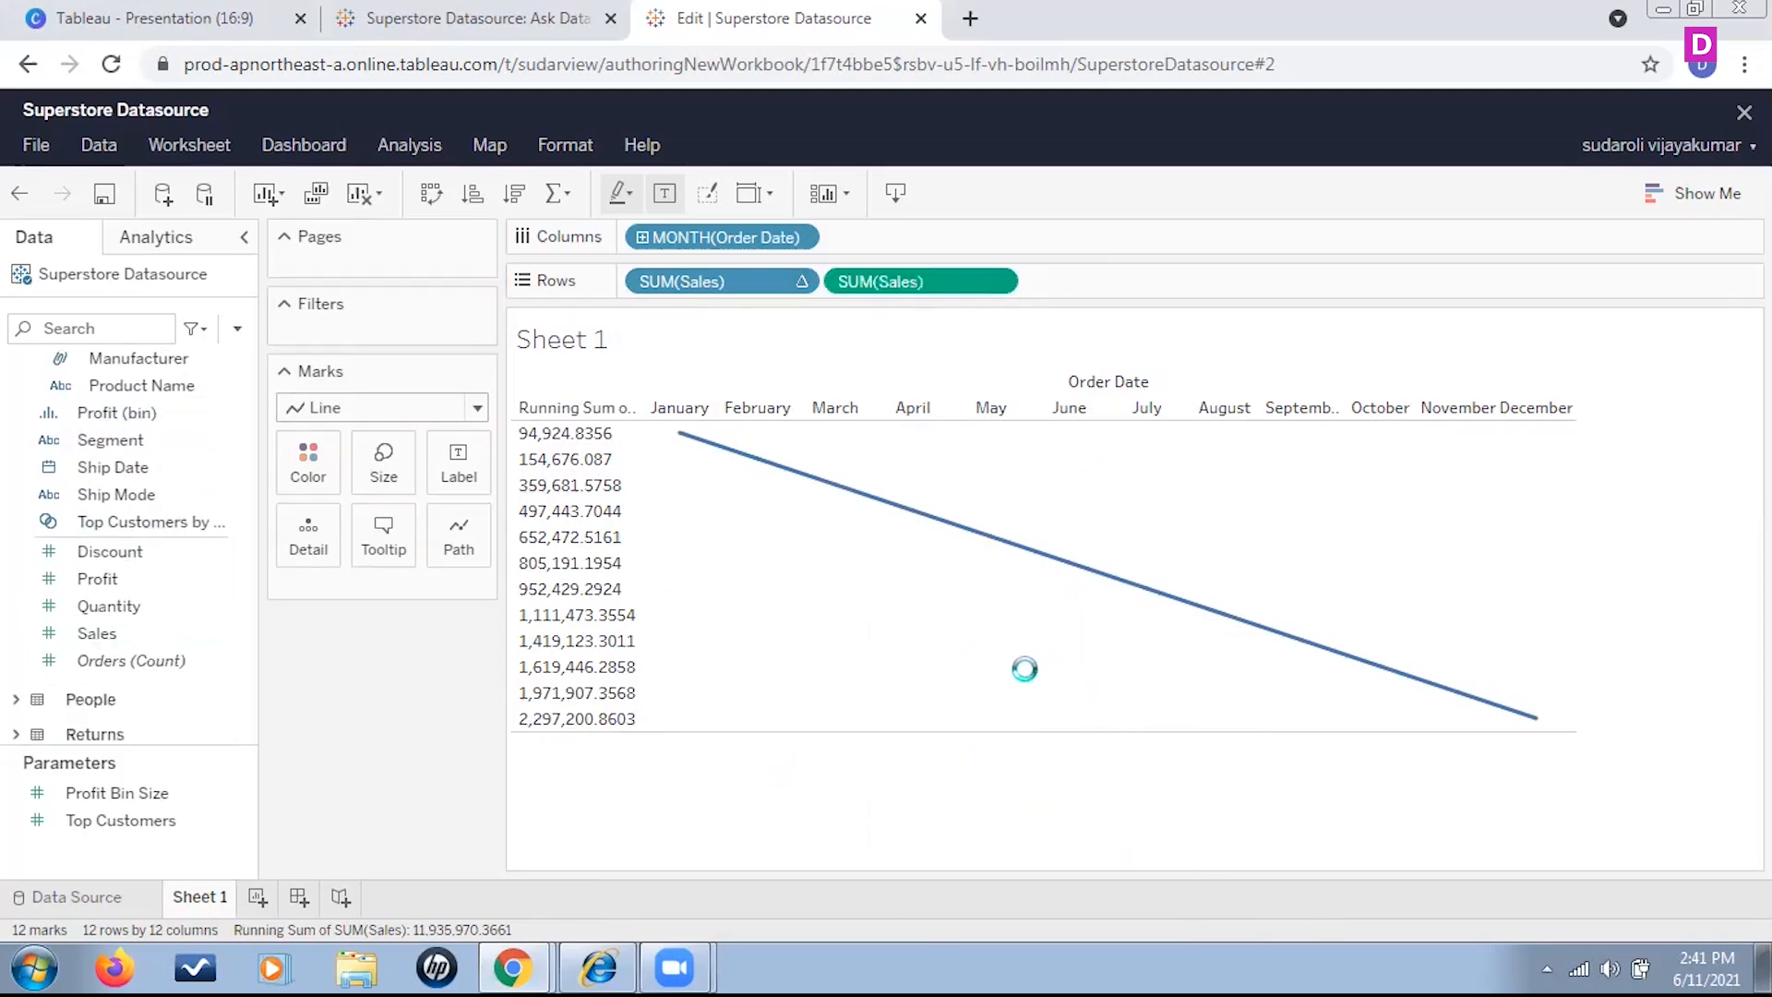
scroll(1382, 748, "down", 4)
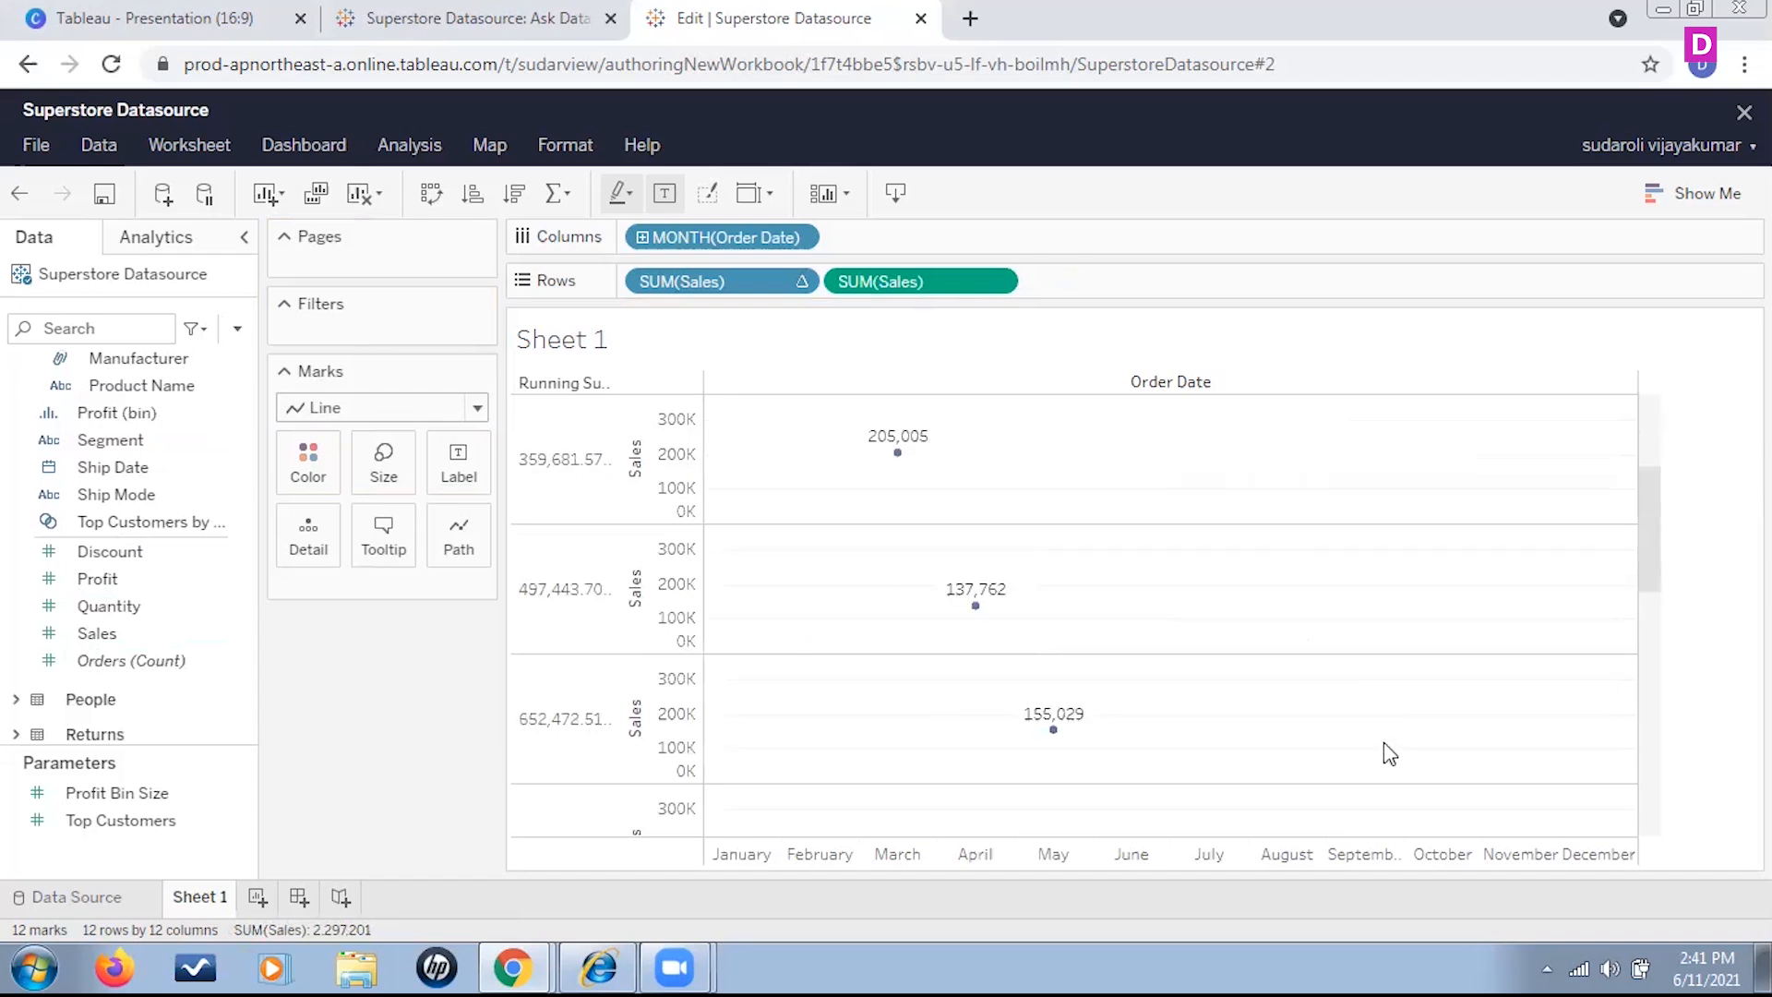
scroll(1382, 744, "up", 4)
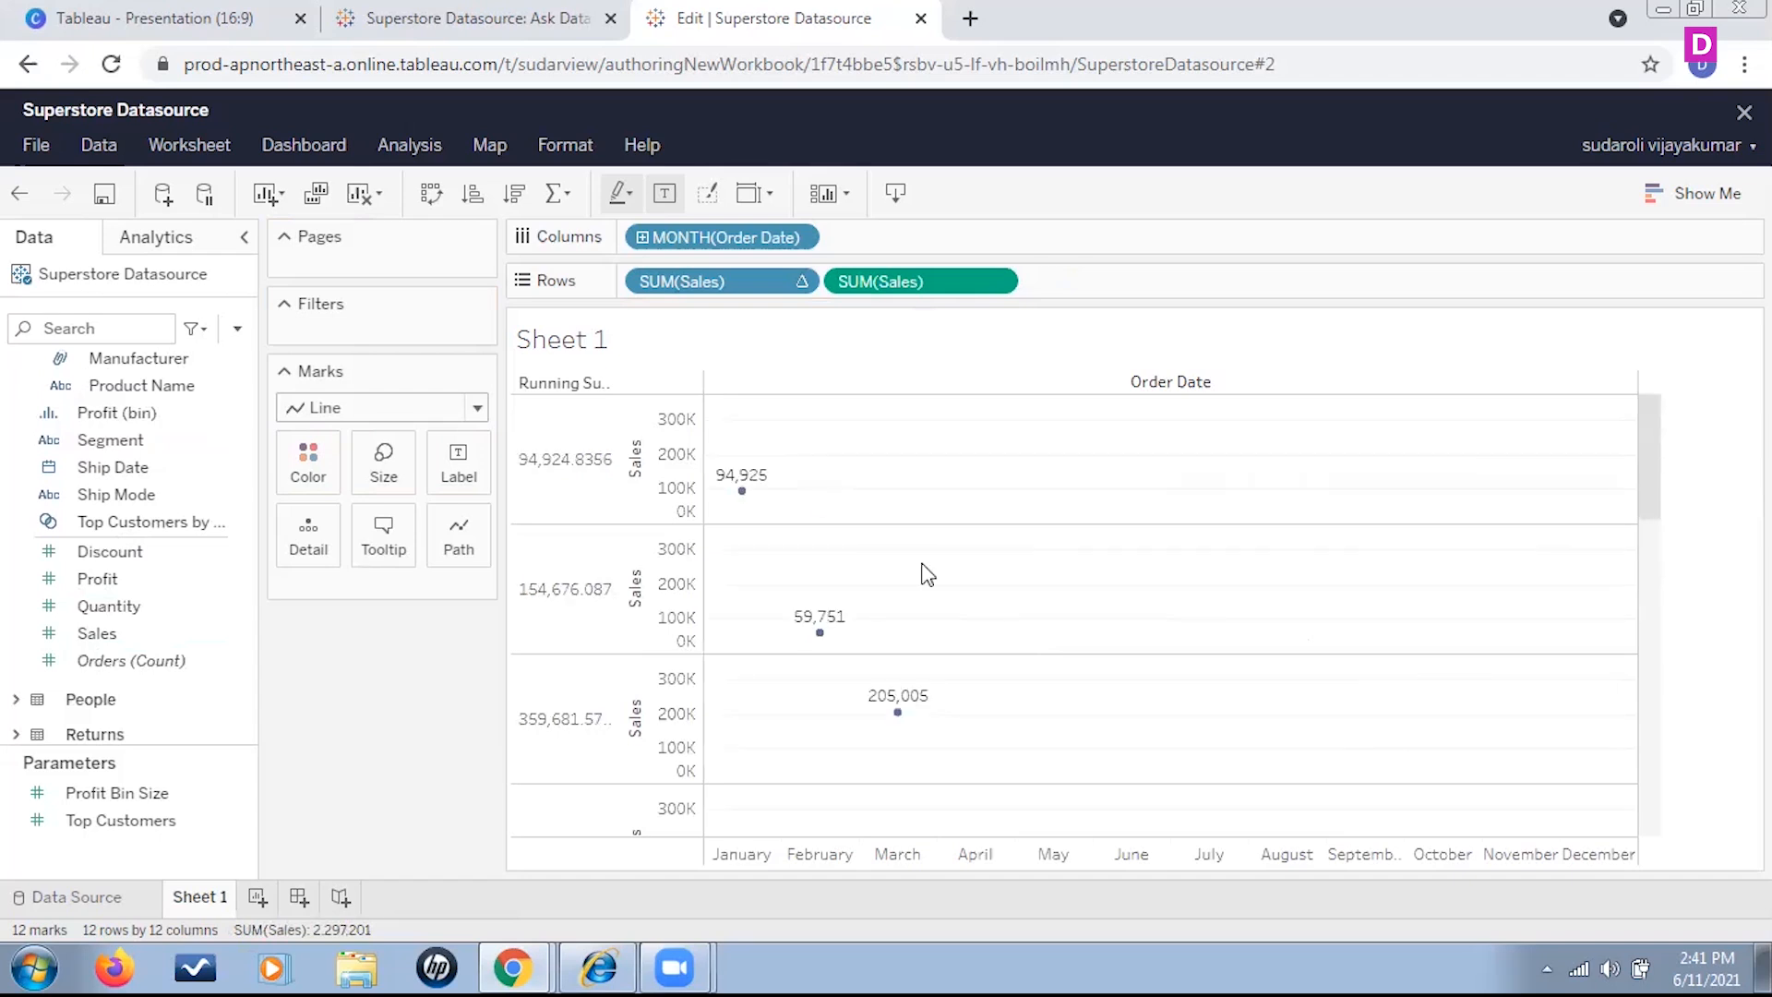
Change the mark type to Bar and examine the monthly sales bars
left_click(476, 407)
left_click(369, 491)
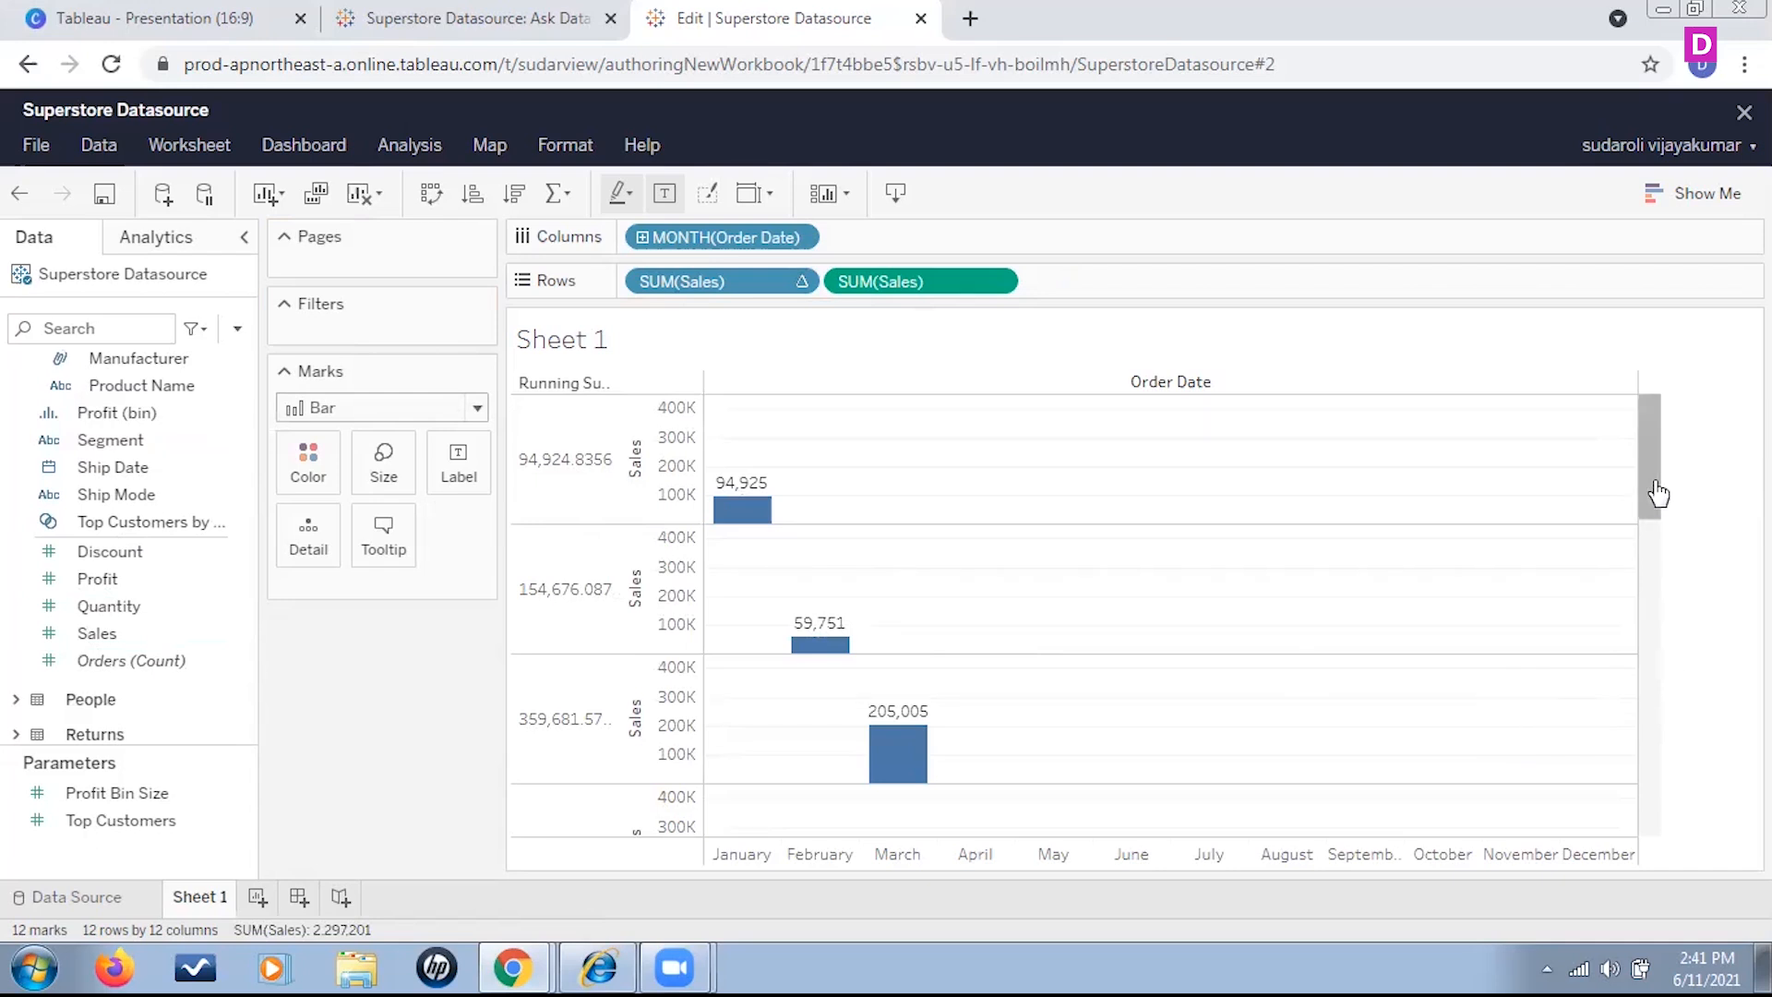
left_click_drag(1652, 494, 1610, 475)
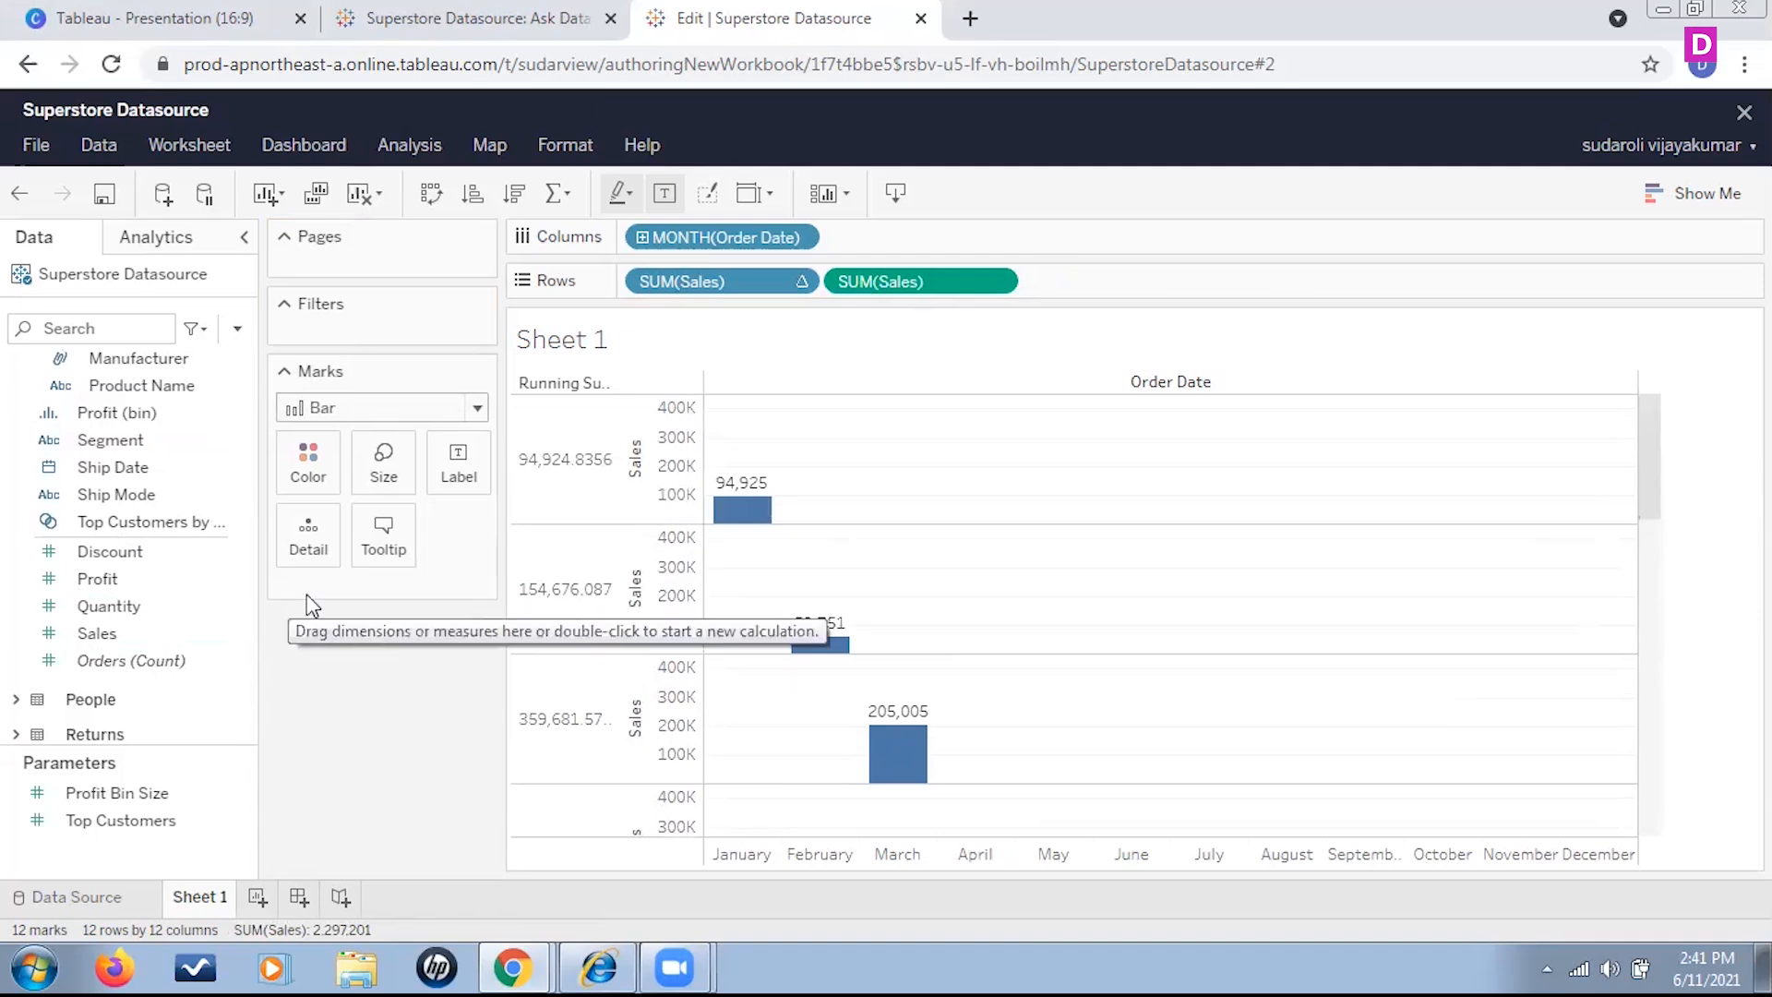
Switch to the Canva Tableau presentation and present it full screen up to the Summary slide
left_click(101, 18)
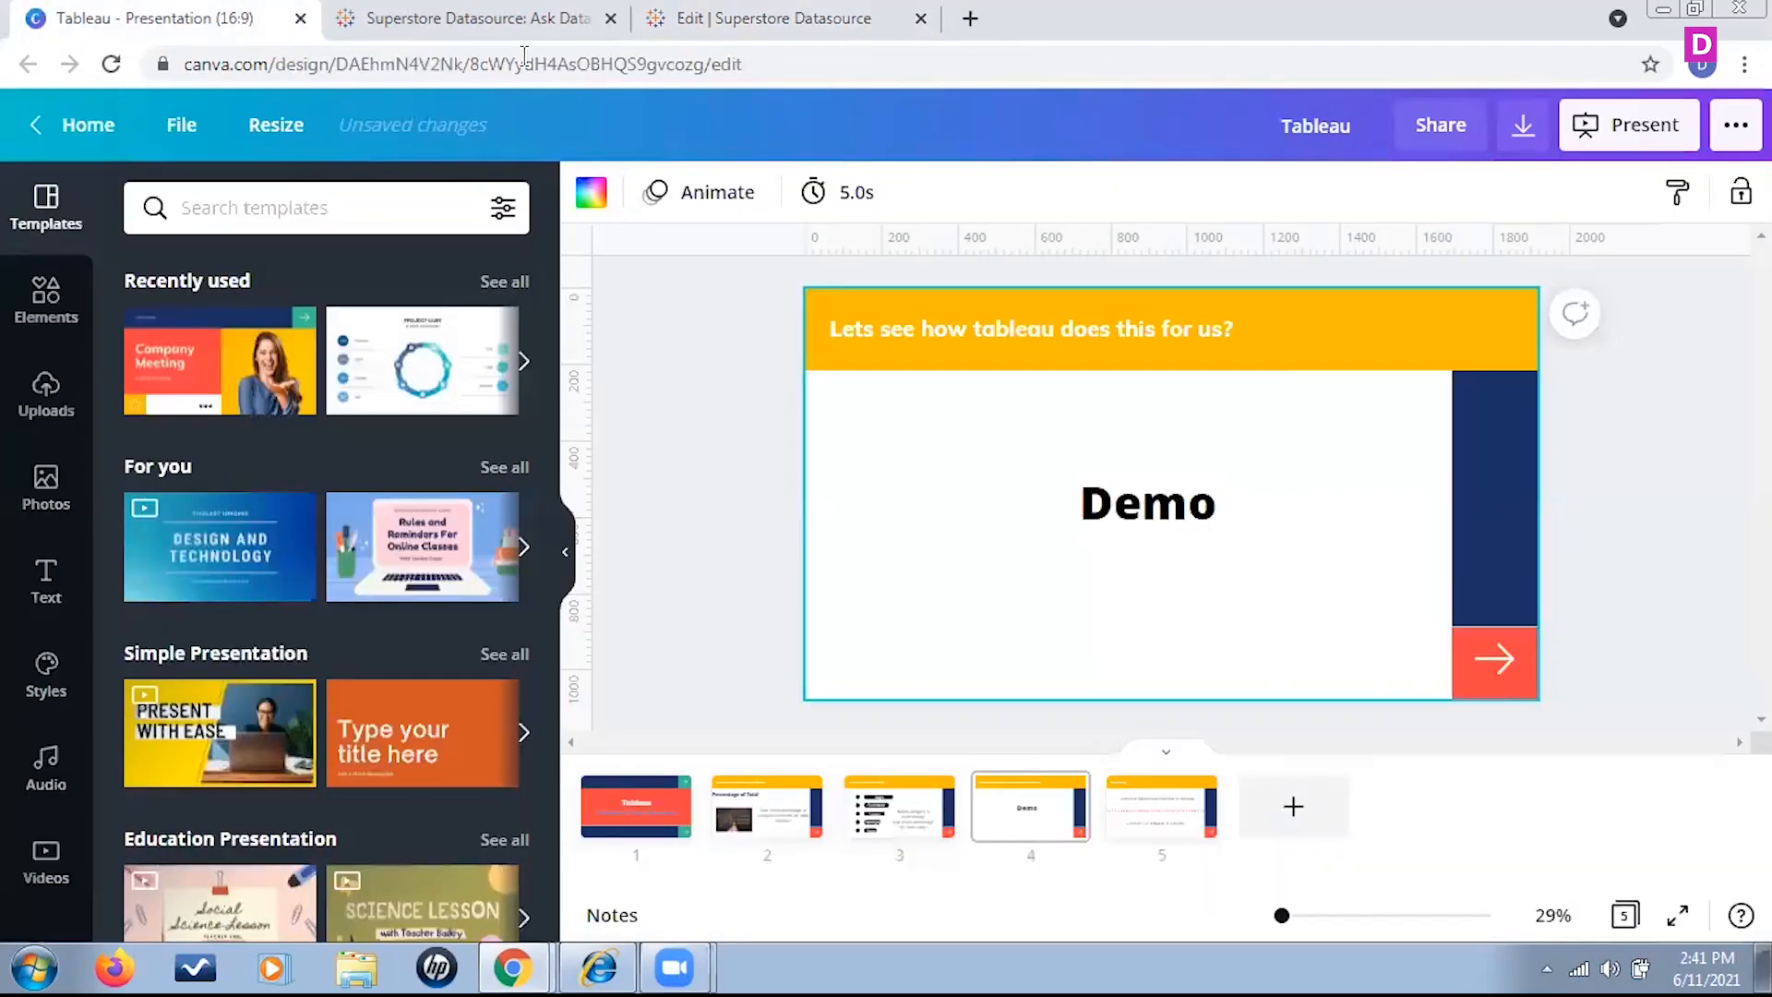
left_click(1633, 124)
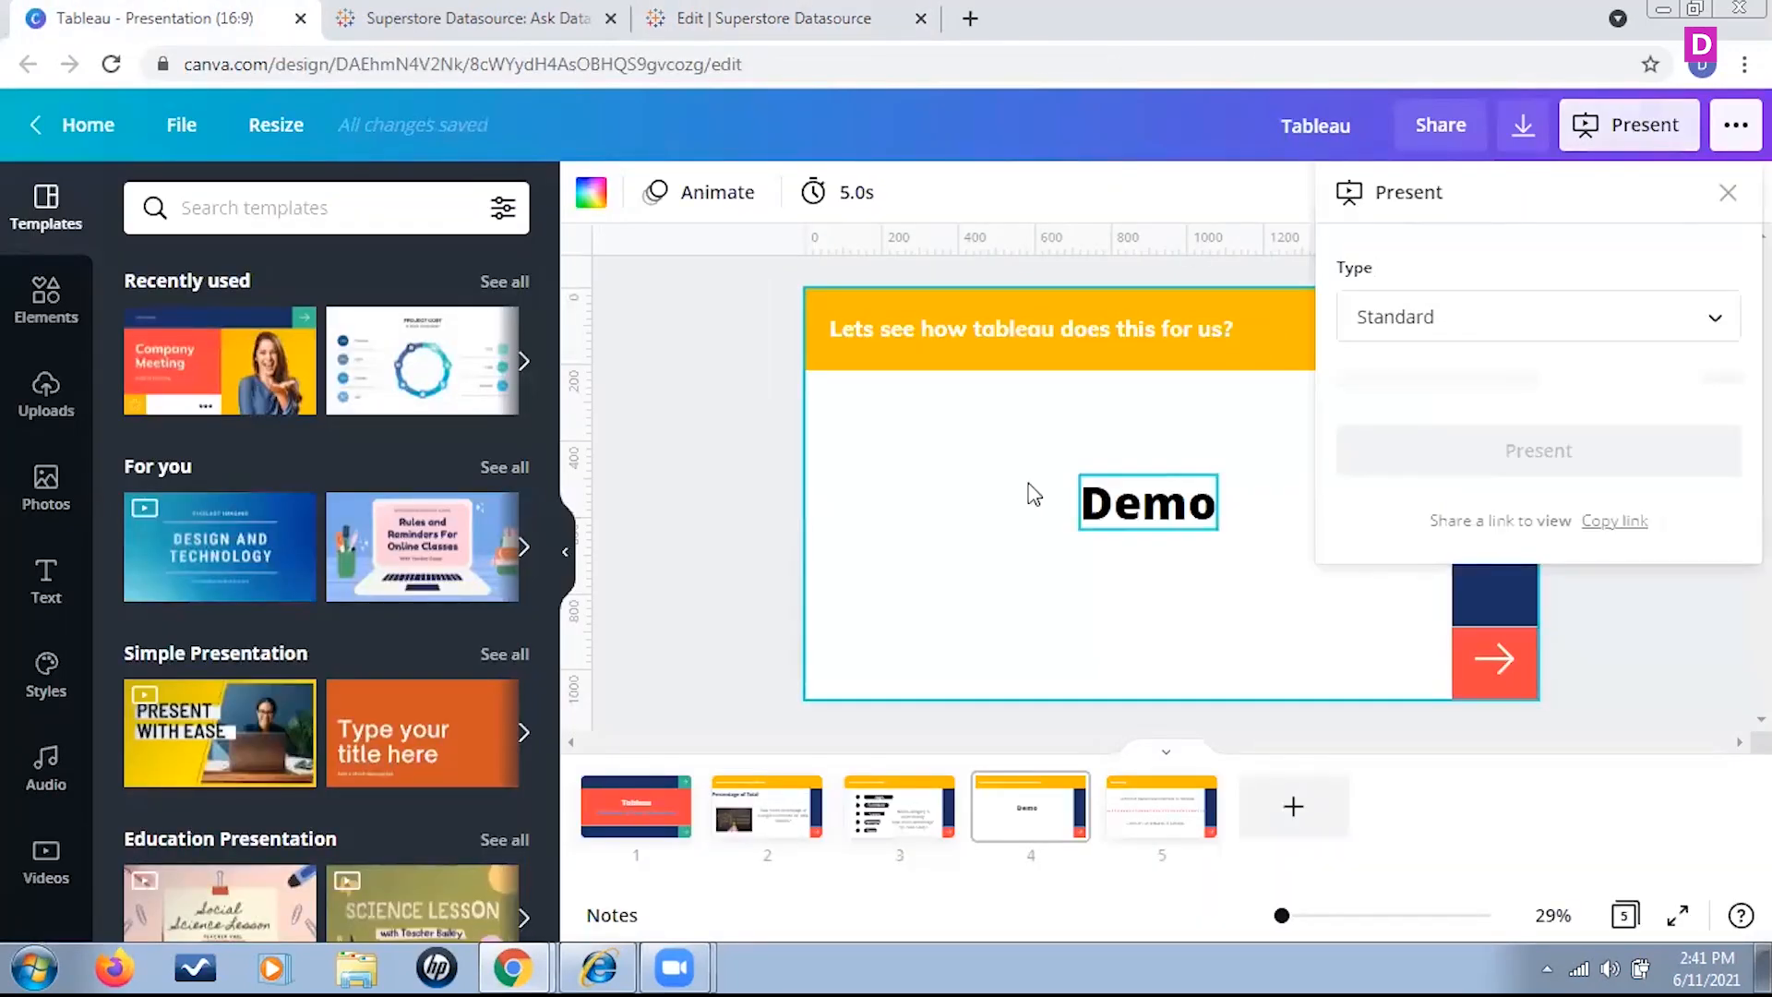
left_click(1673, 403)
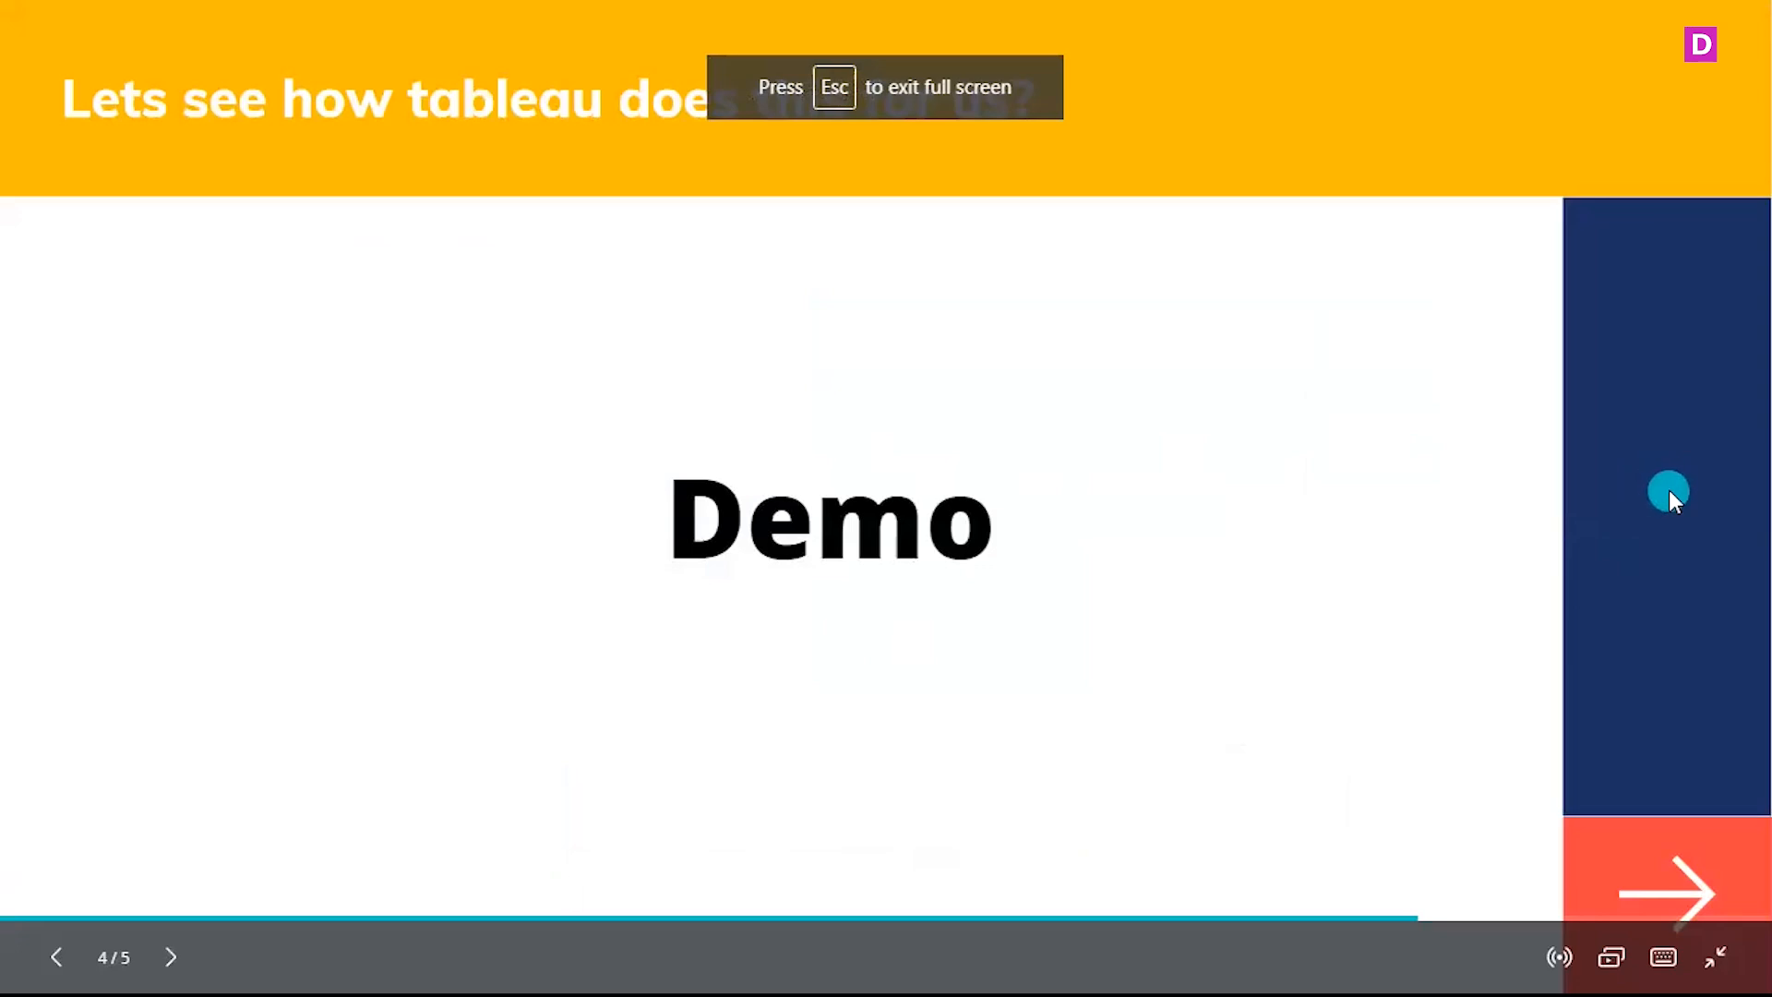
left_click(1669, 491)
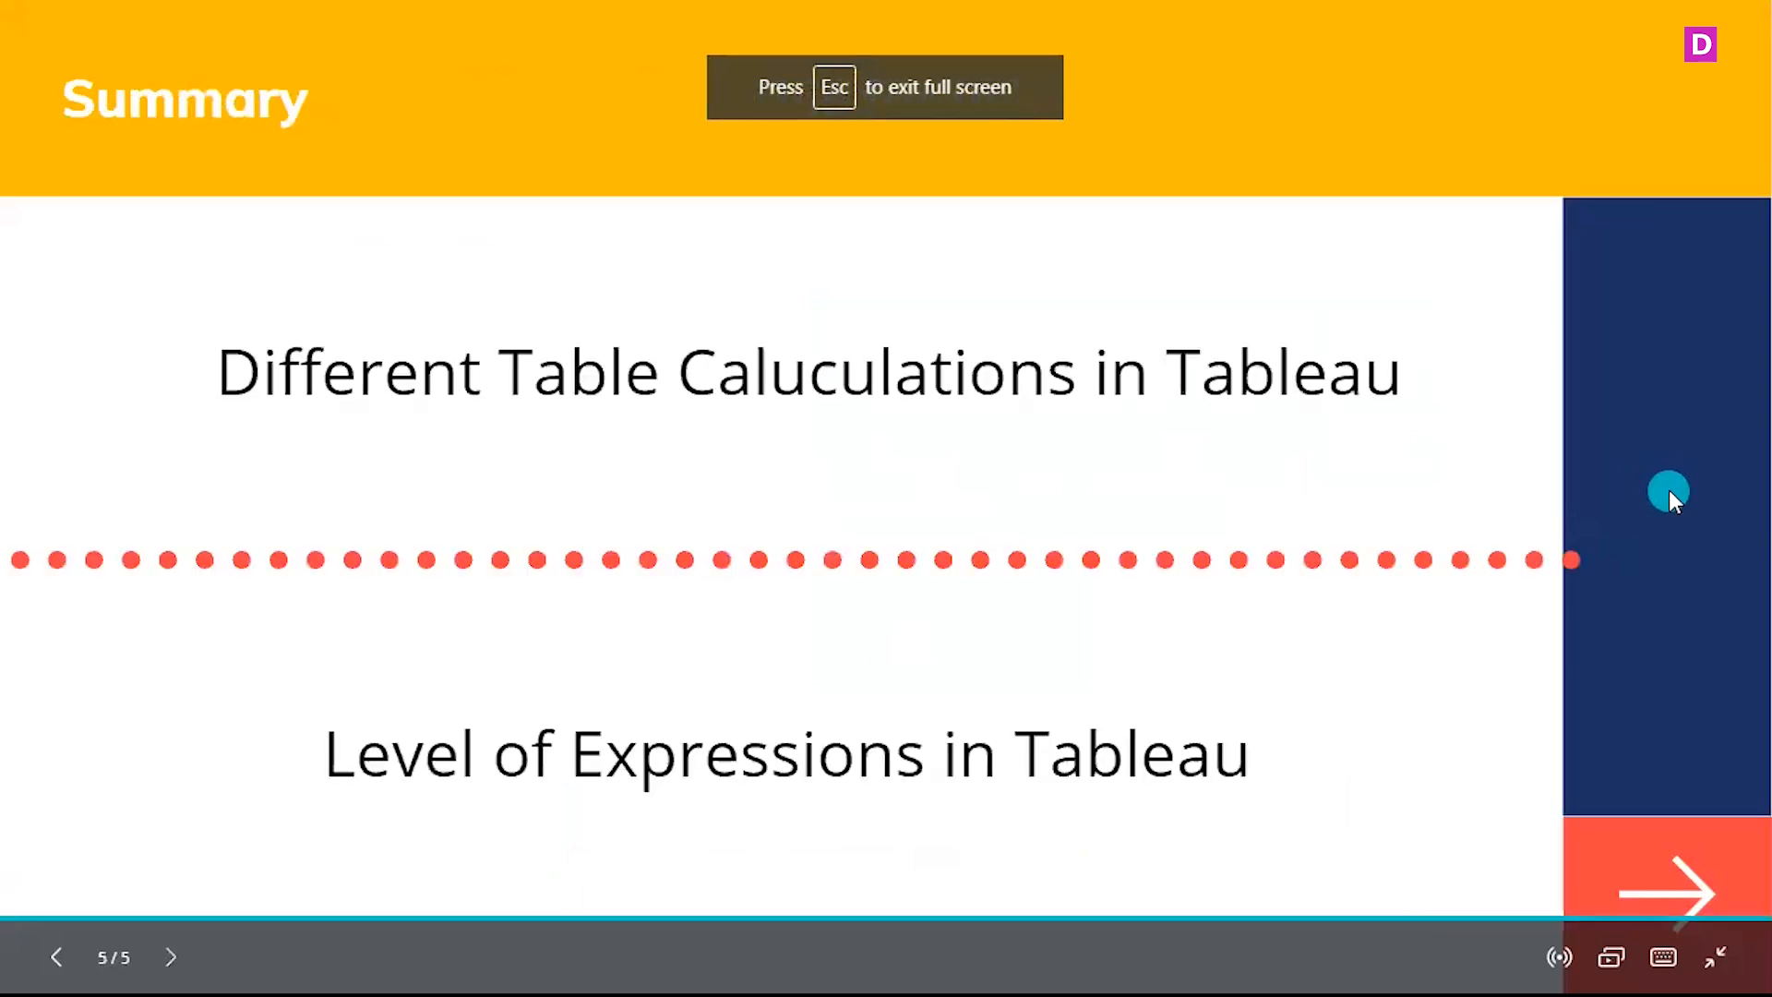